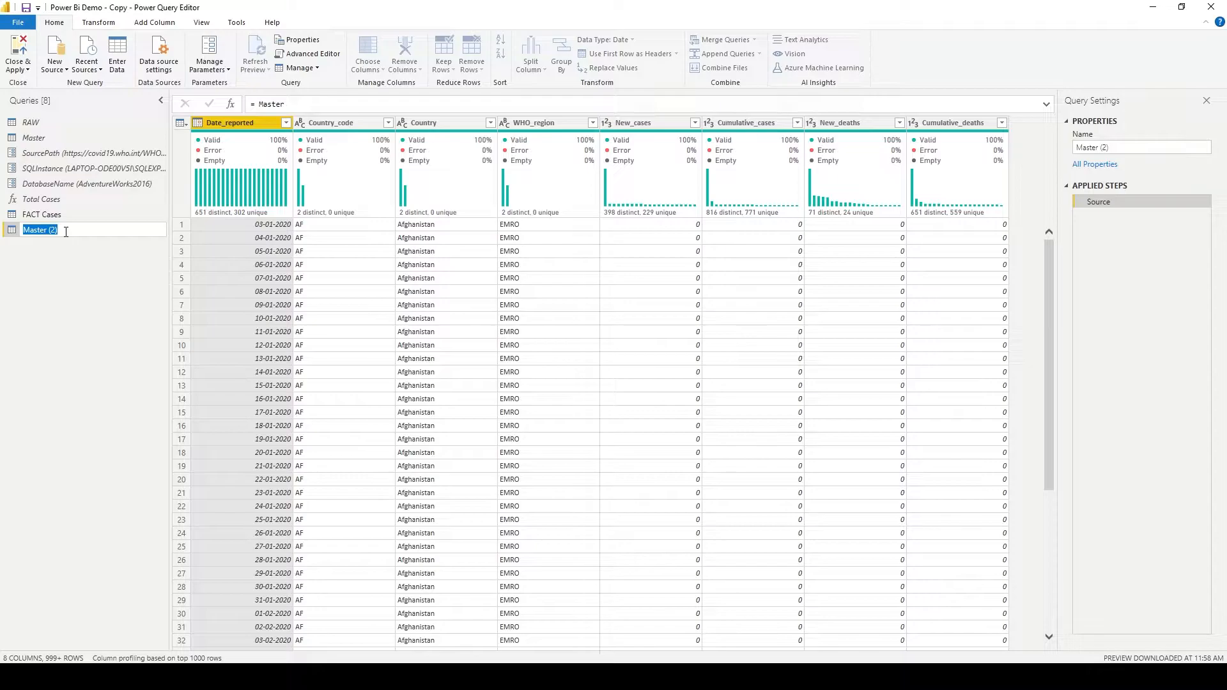
- Rename the newly referenced Master (2) query as DIM Country
text(DIM Country)
key(Return)
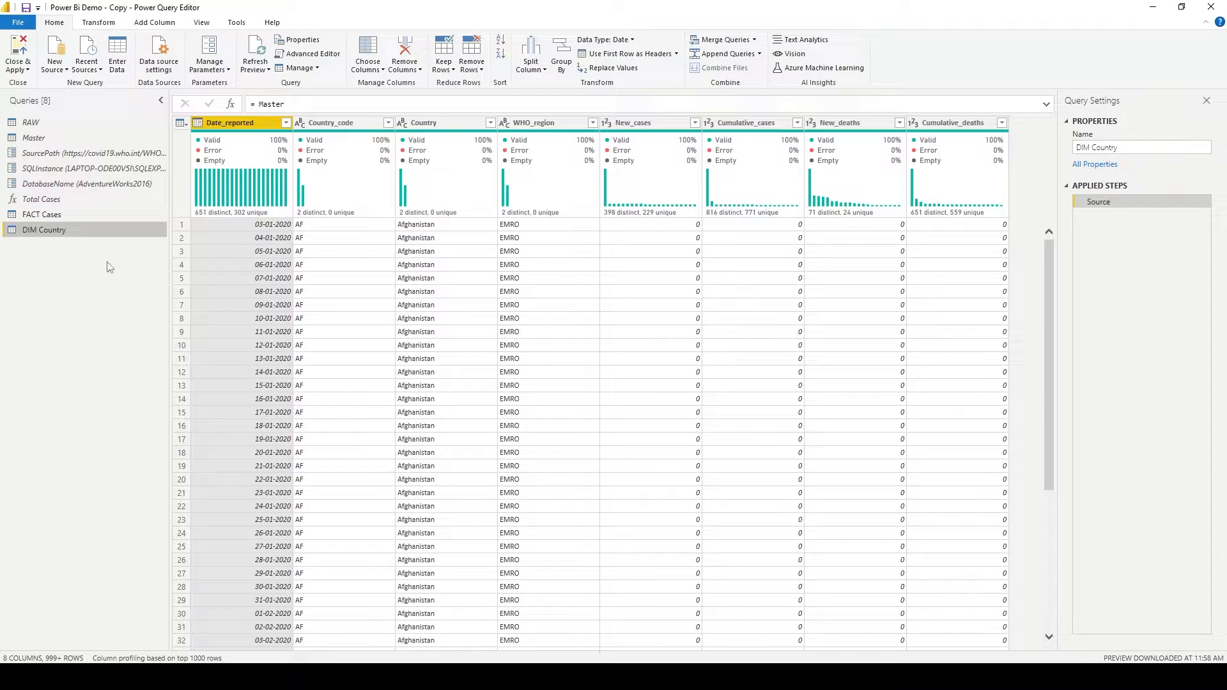
- Create two more queries that reference the Master query
click(68, 137)
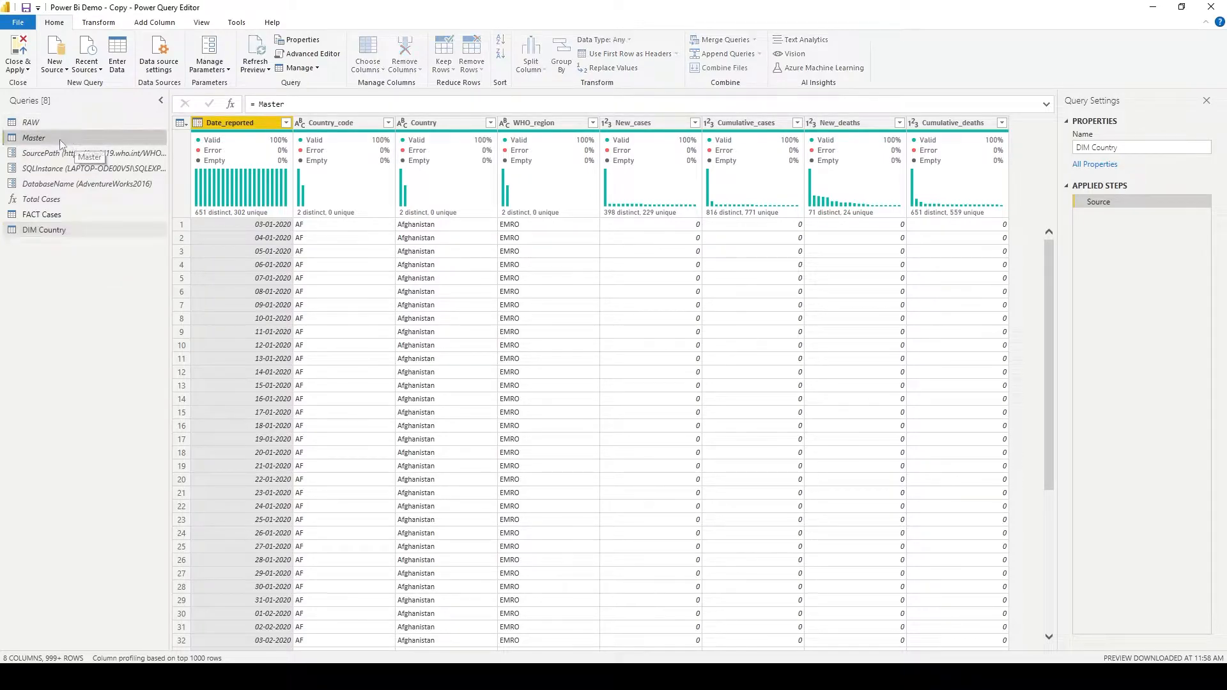
right_click(58, 133)
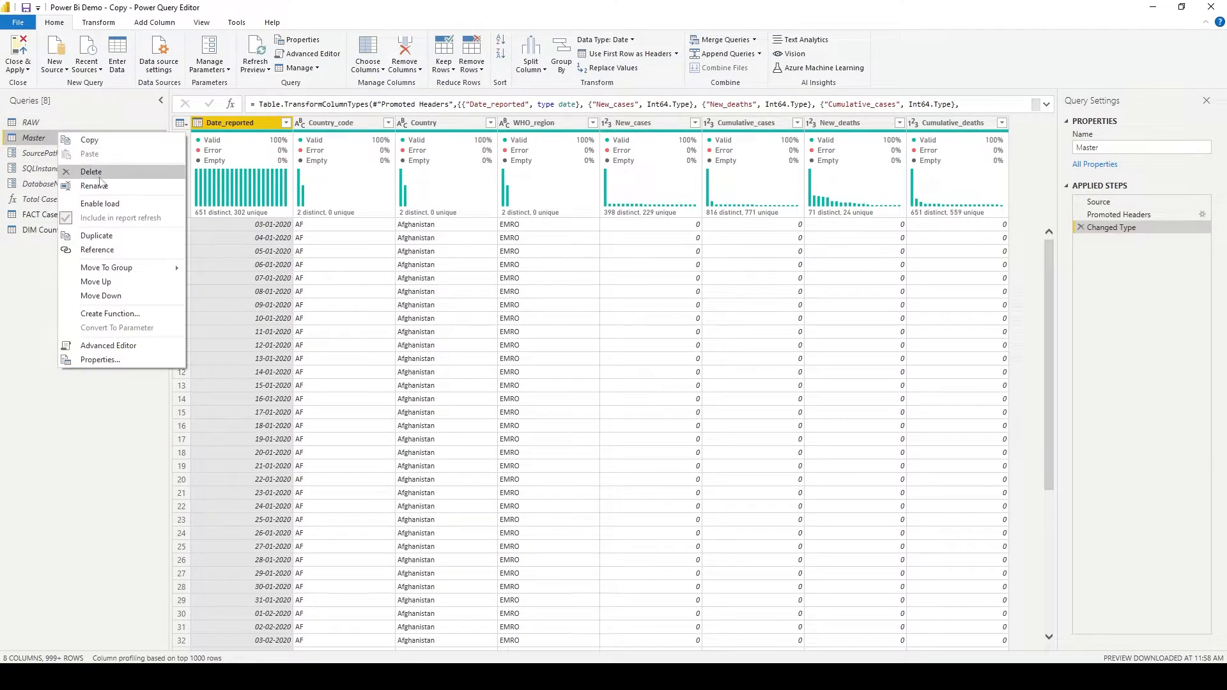
click(118, 250)
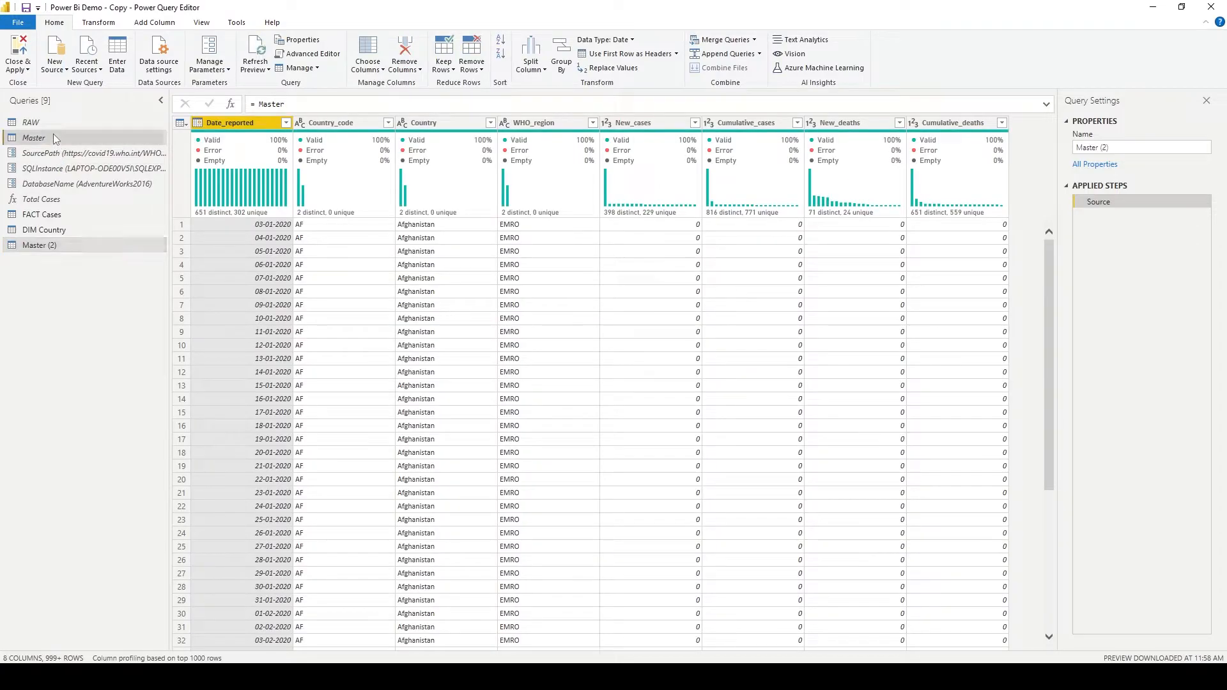
right_click(54, 136)
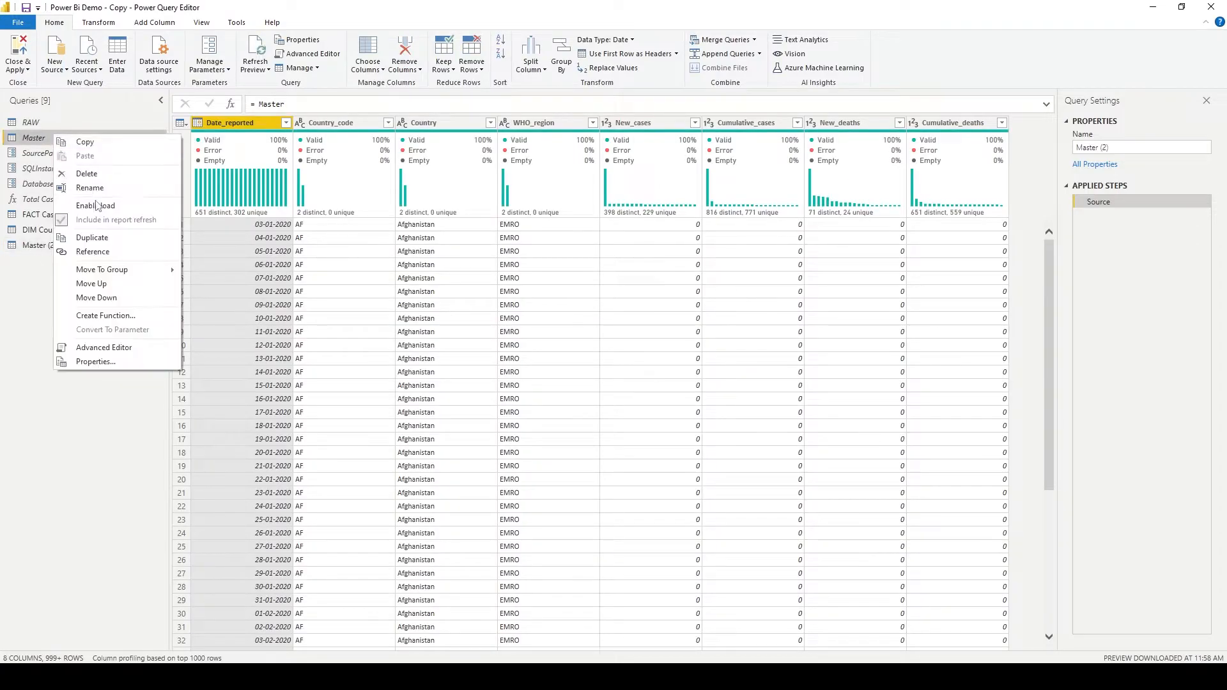
click(64, 249)
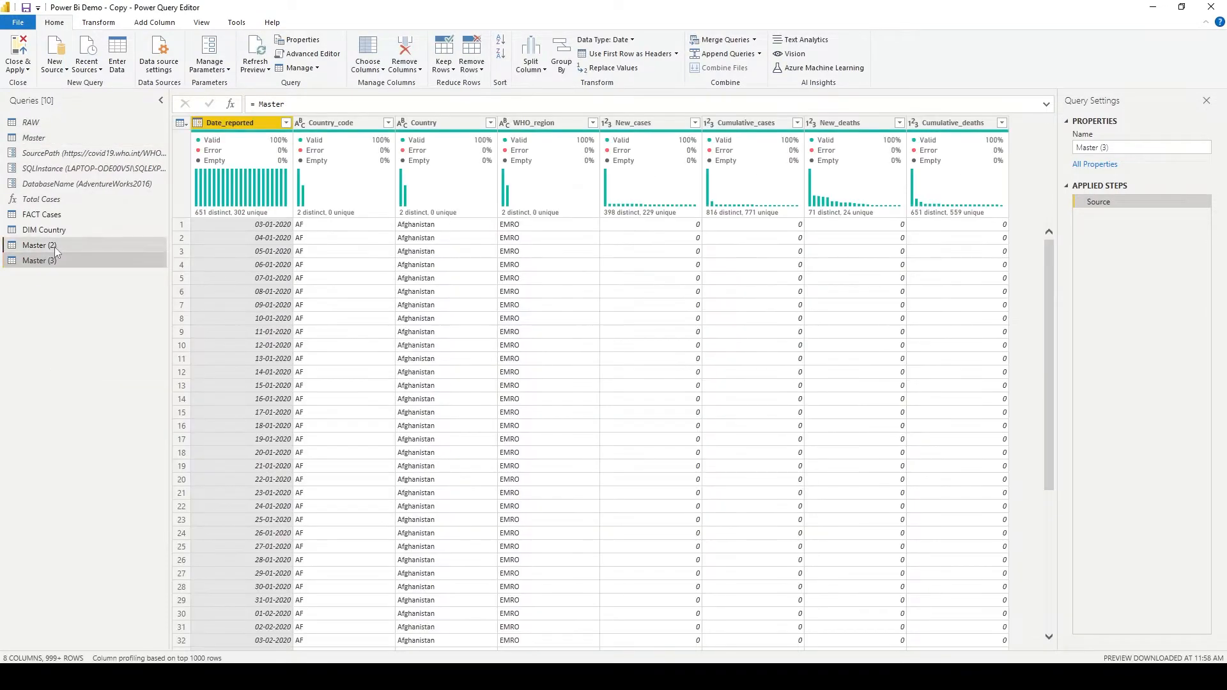
- Rename the new Master (2) query as DIM Region
click(55, 246)
double_click(119, 243)
text(D)
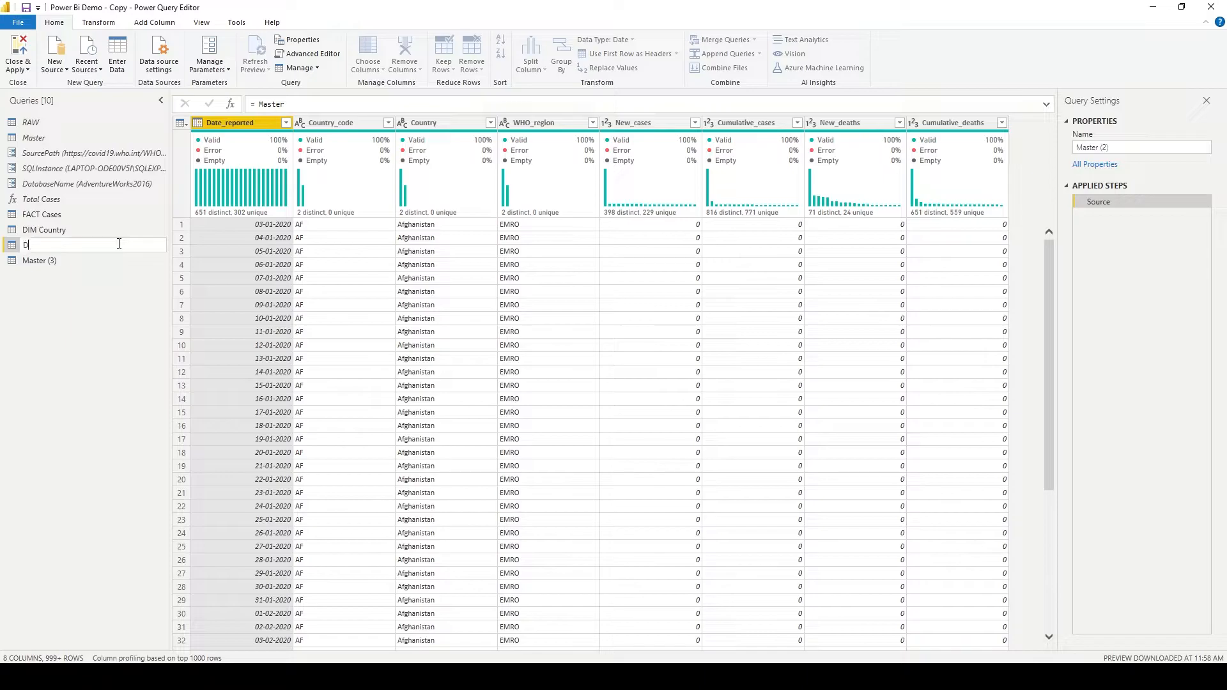
text(IM Region)
- Rename the Master (3) query as DIM CountryCode
double_click(115, 256)
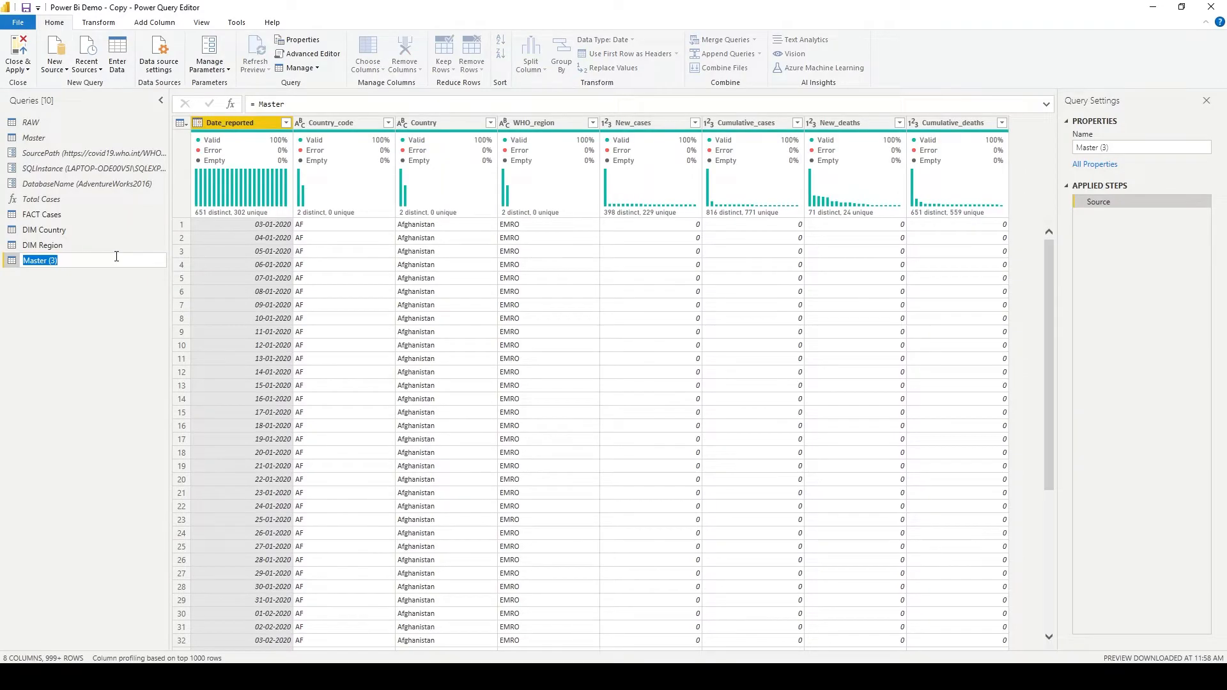
text(DIM Country Code)
key(BackSpace)
key(Return)
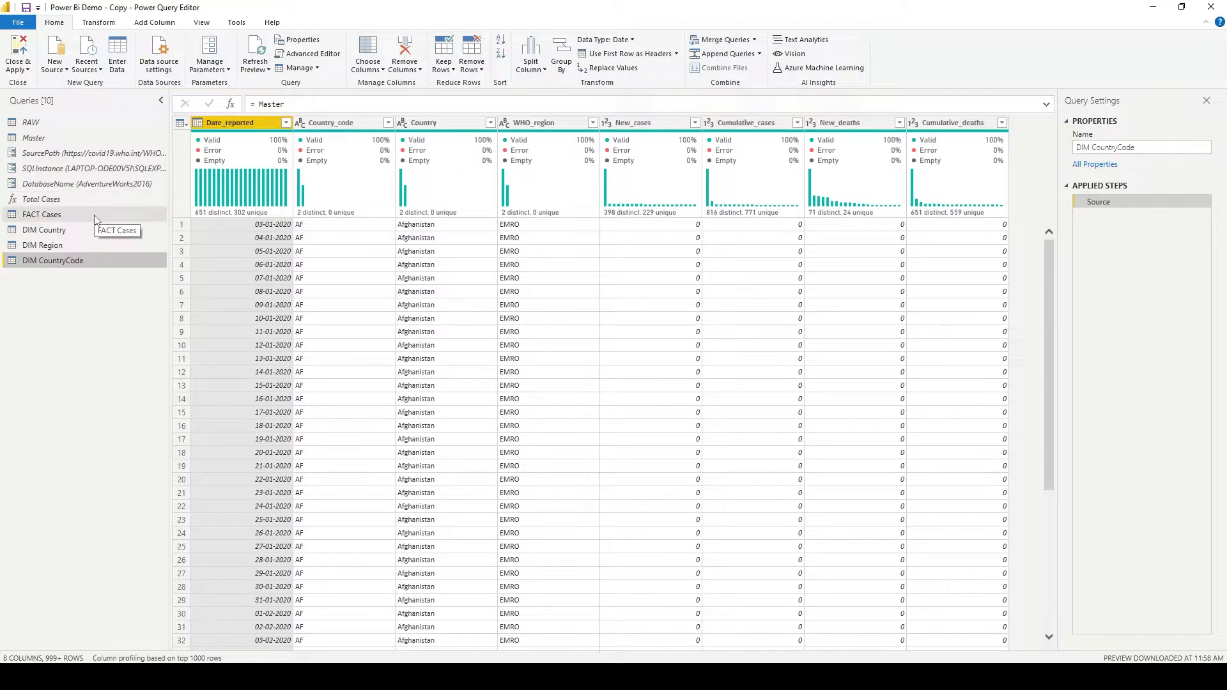
- In the DIM Country query, keep only the Country column and remove its duplicate values
click(95, 219)
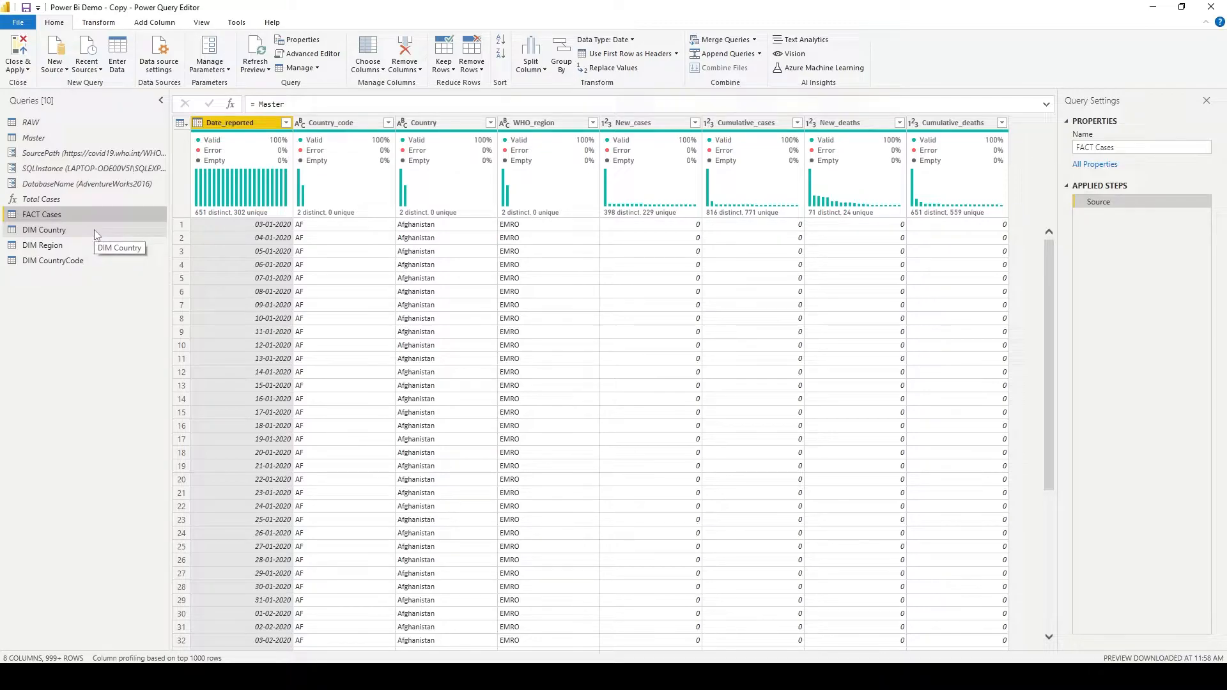
click(94, 228)
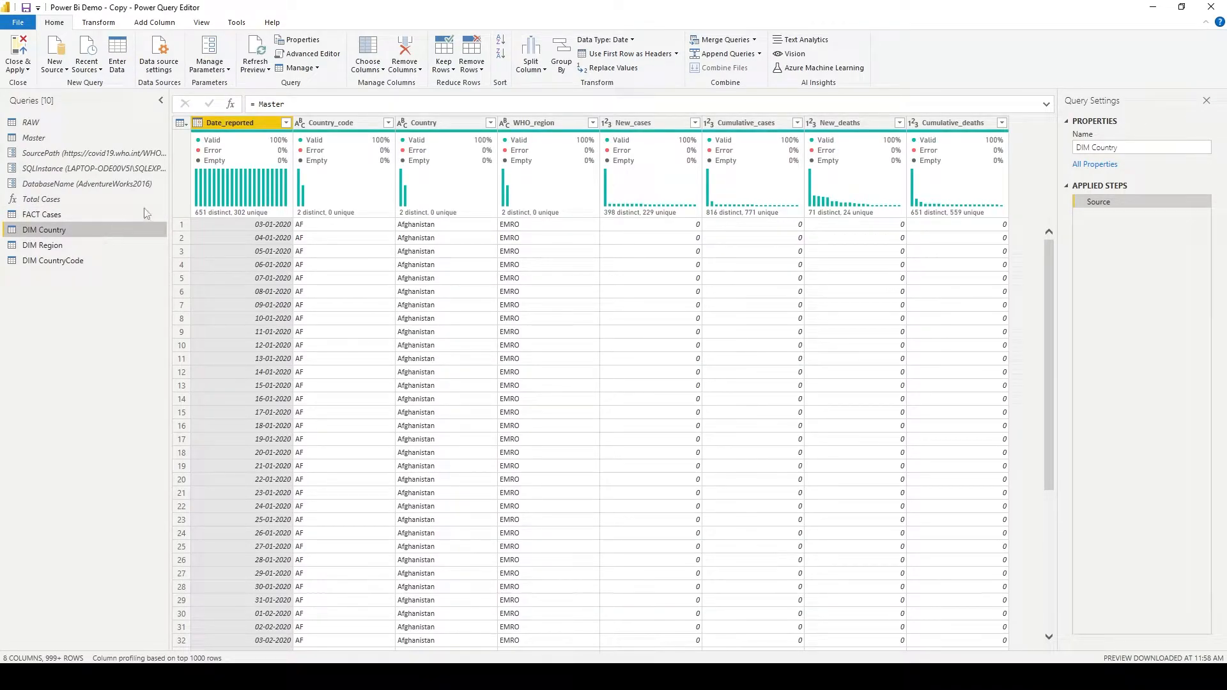
click(441, 124)
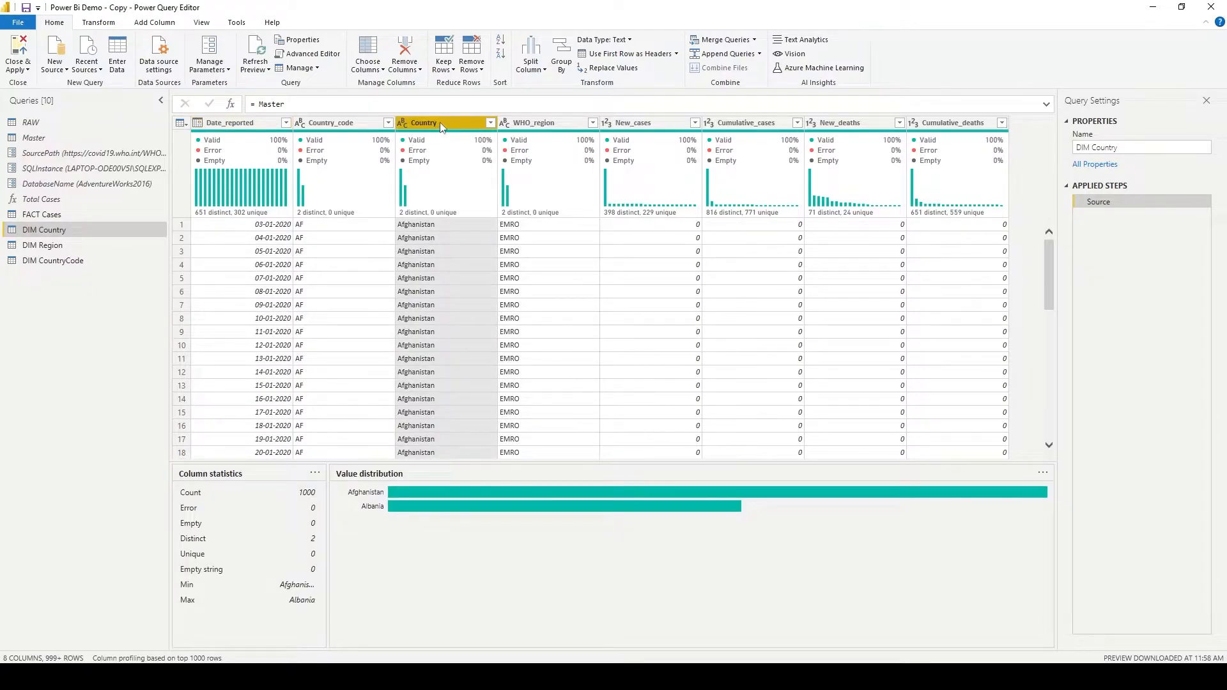
right_click(440, 123)
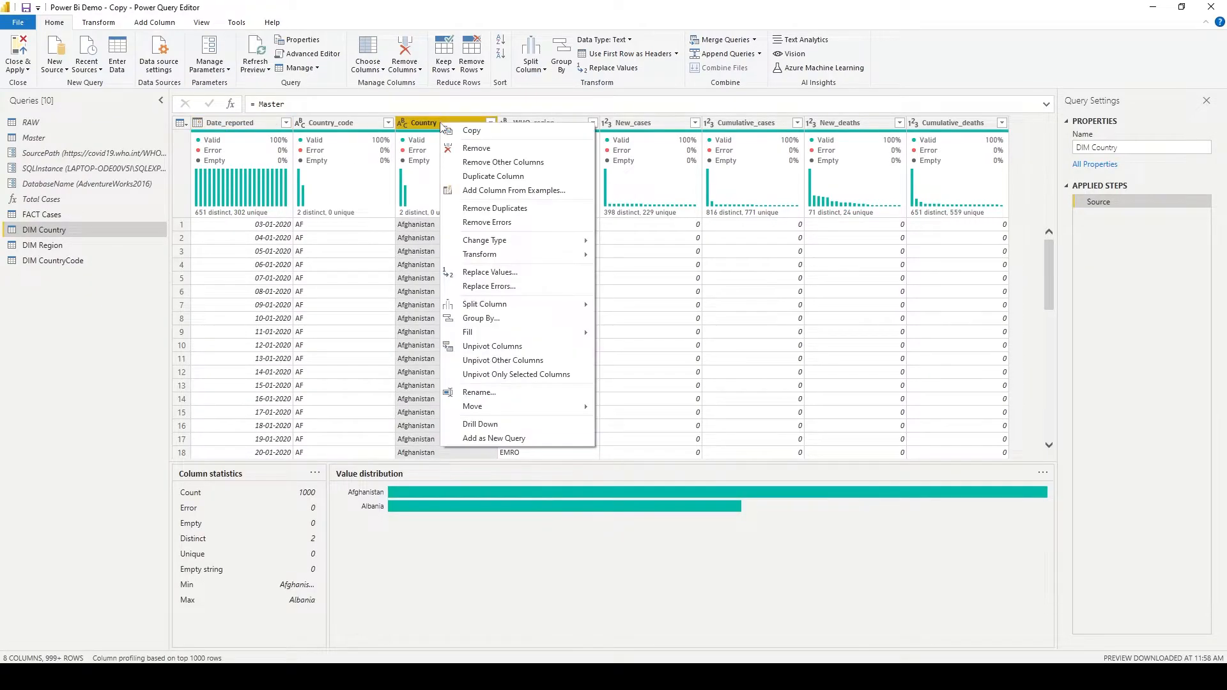
click(546, 163)
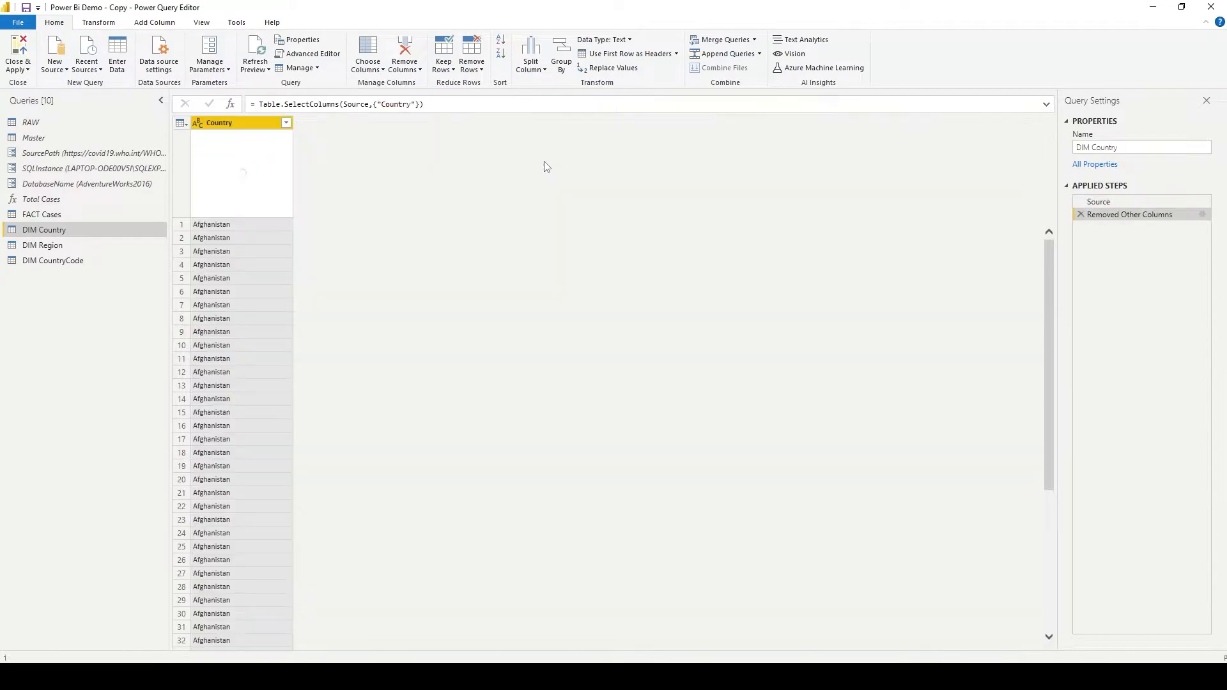
right_click(246, 127)
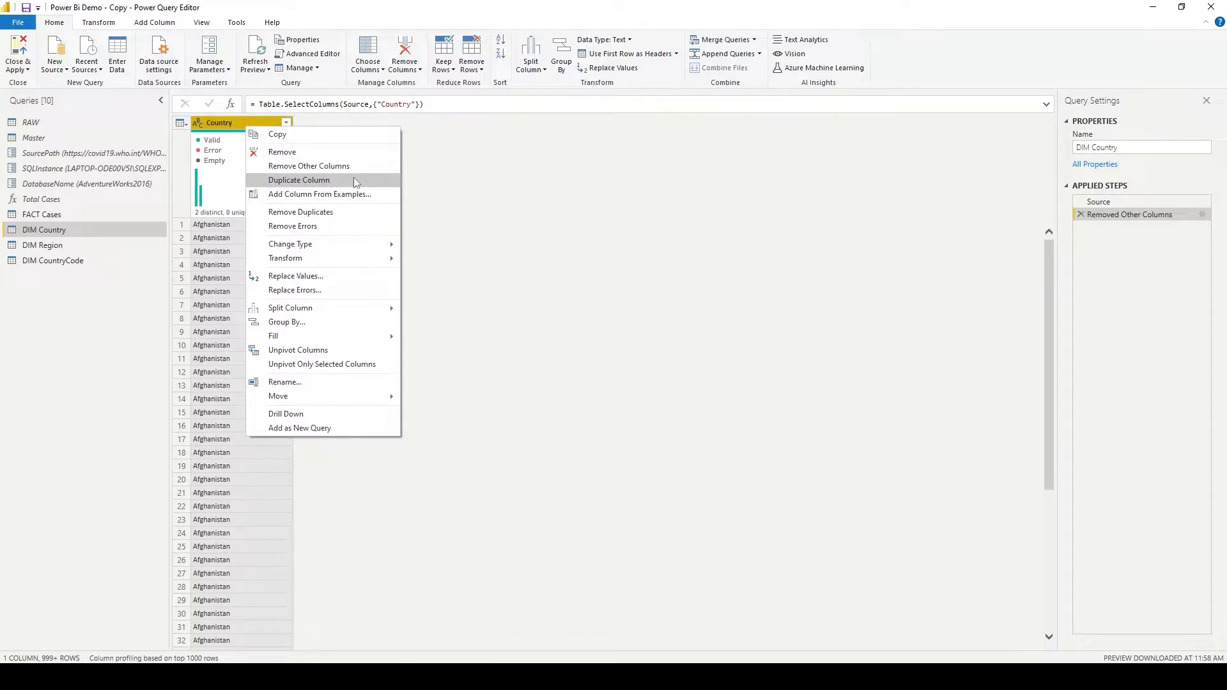
click(356, 218)
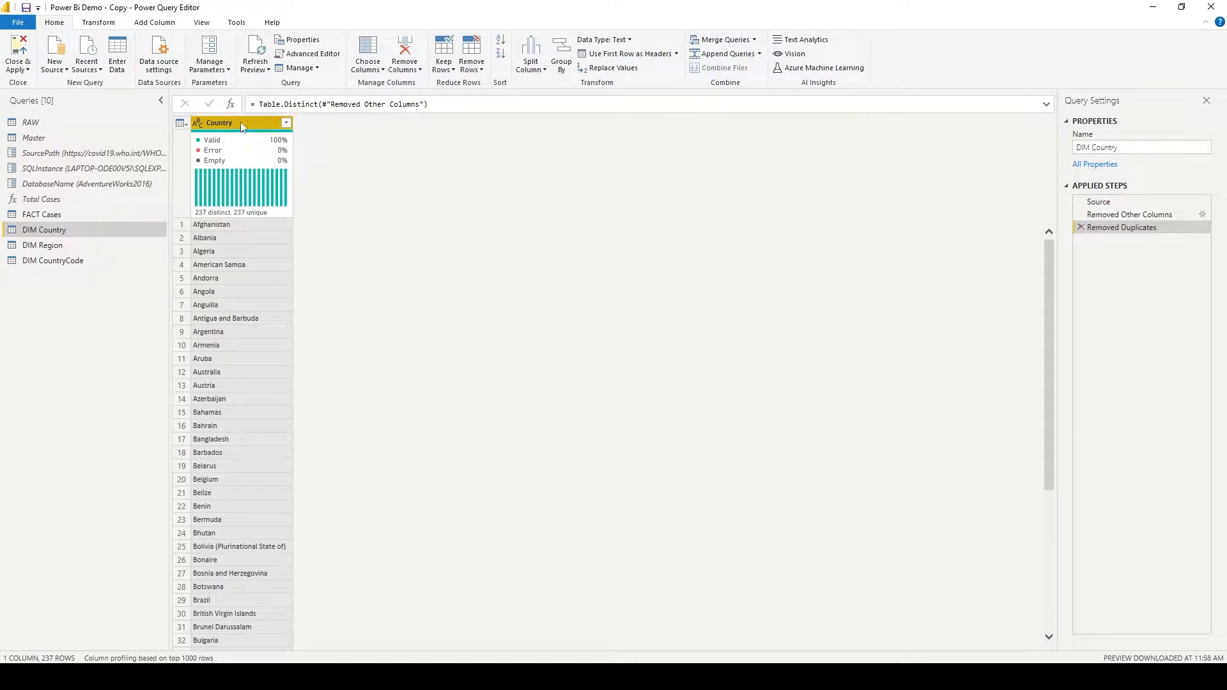
- Add an index column starting from 1 to DIM Country and name it Country ID within the formula
click(147, 24)
click(196, 54)
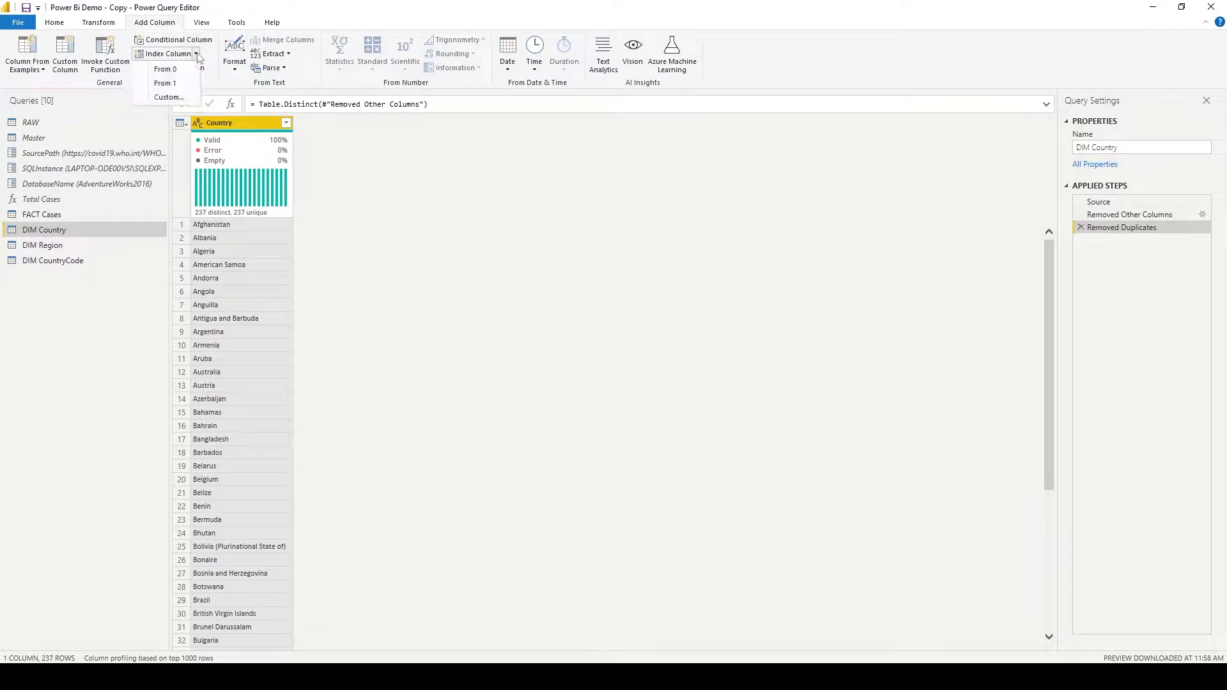
click(176, 84)
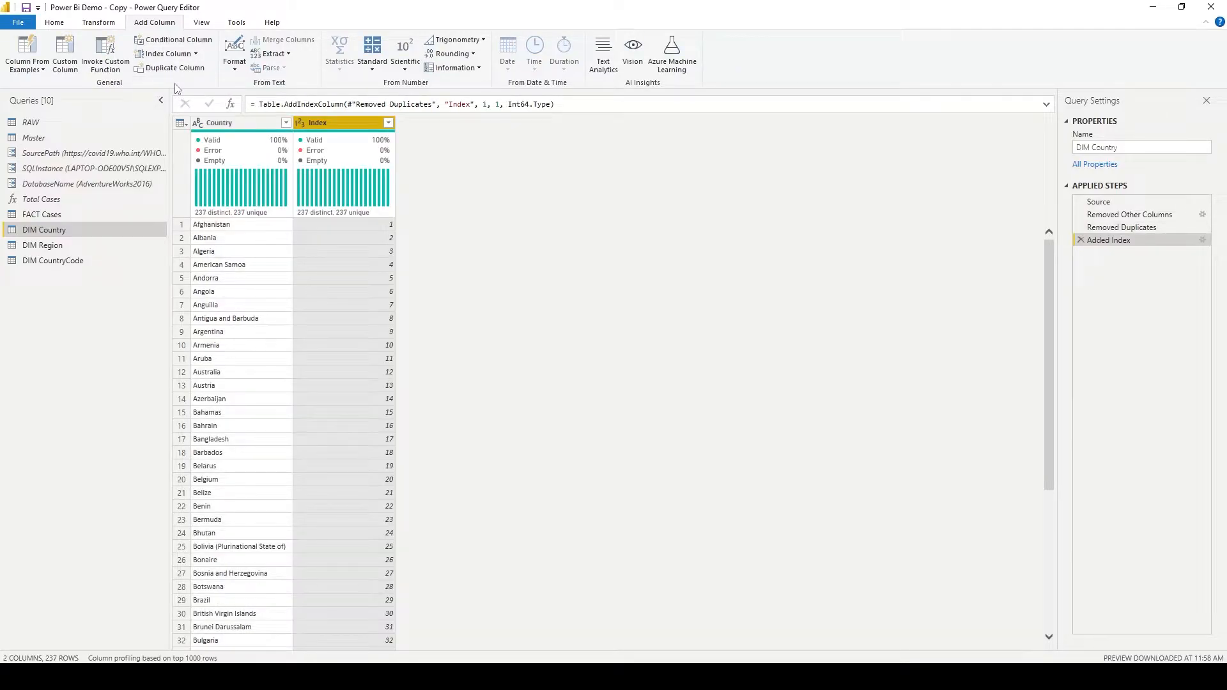
mouse_move(313, 160)
double_click(460, 104)
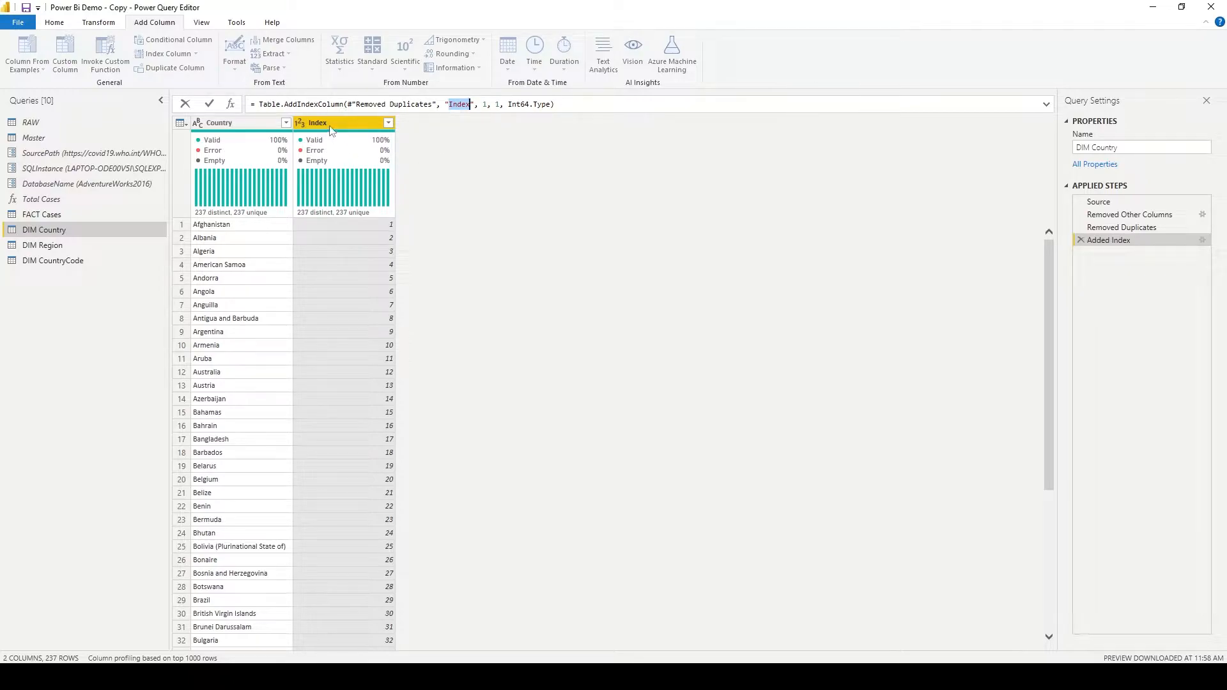
text(Country ID)
key(Return)
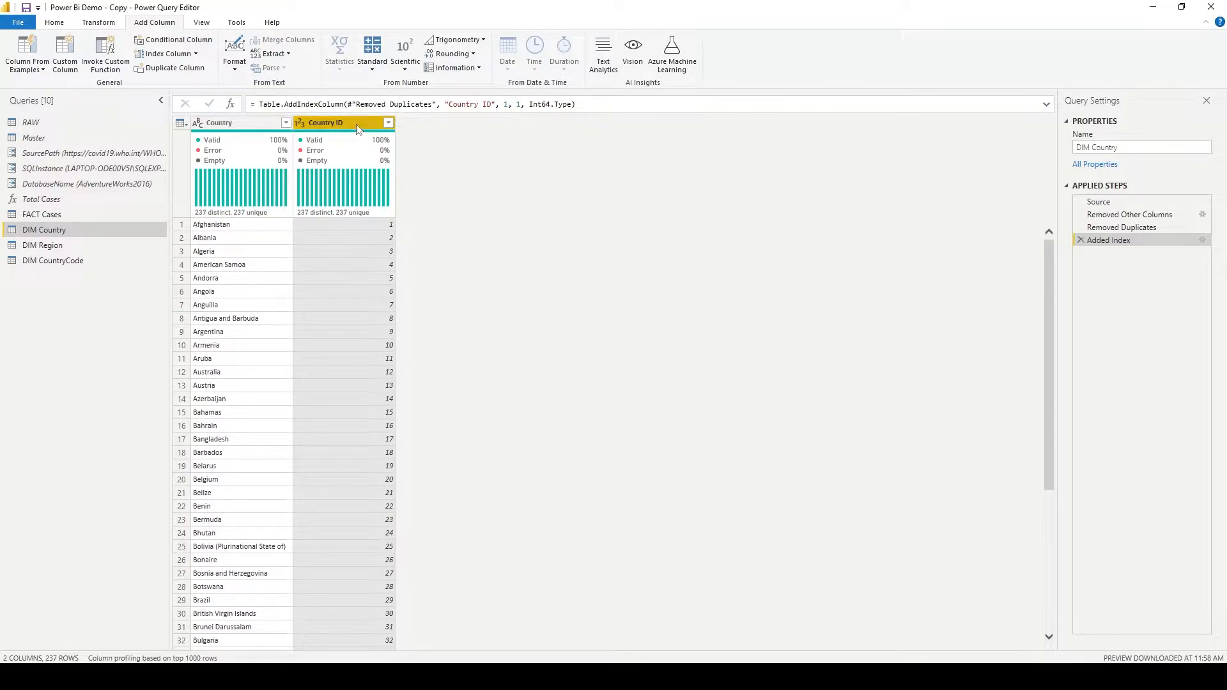
- Try moving the Country ID column ahead of Country, and delete the resulting reorder step
drag(356, 128, 259, 128)
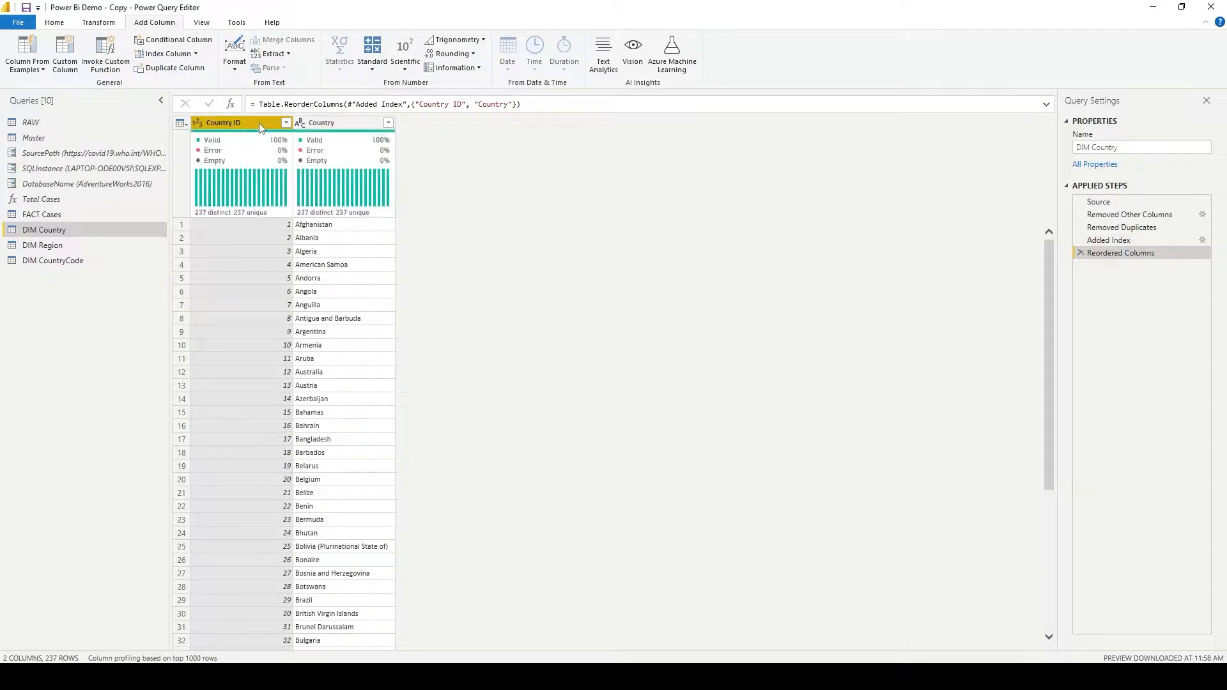
click(1081, 254)
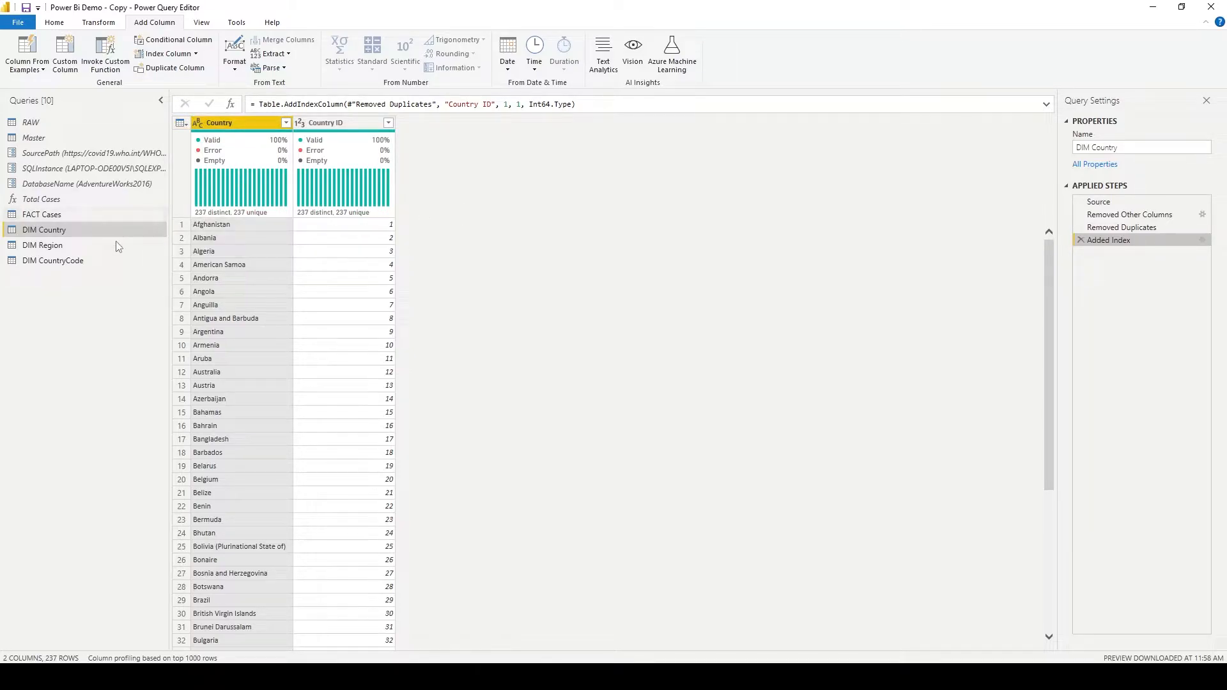
- Inspect the WHO_region column in the DIM Region query
scroll(259, 55, up, 2)
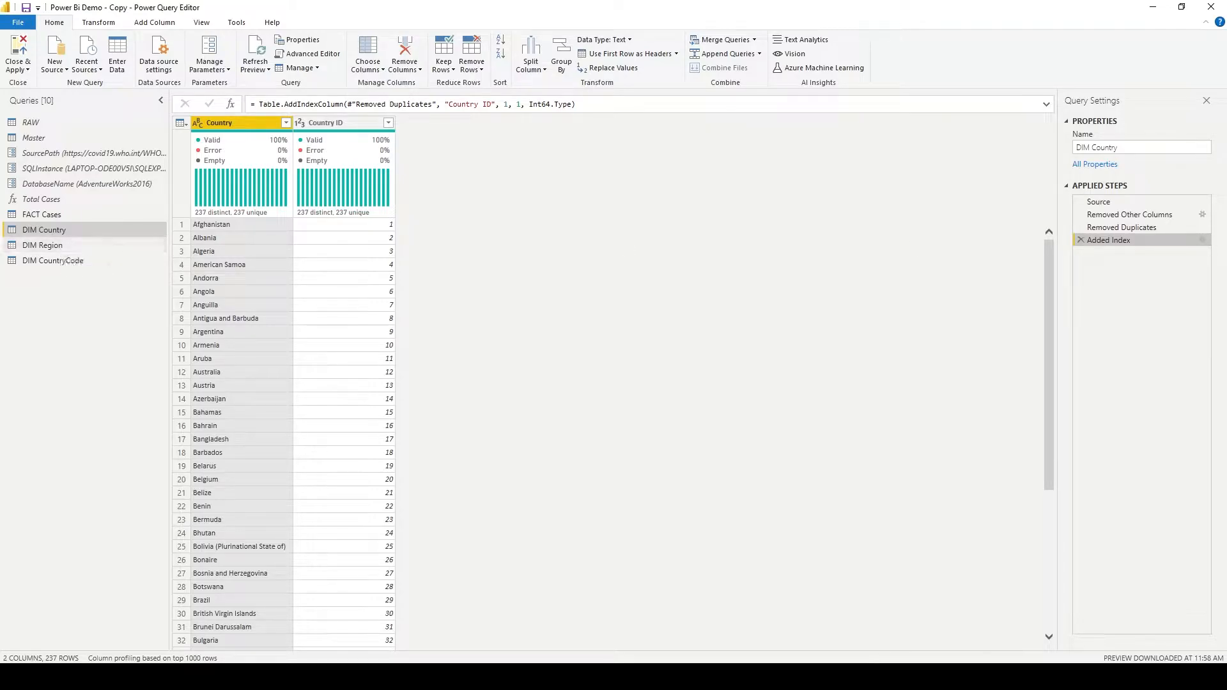
click(85, 243)
click(105, 258)
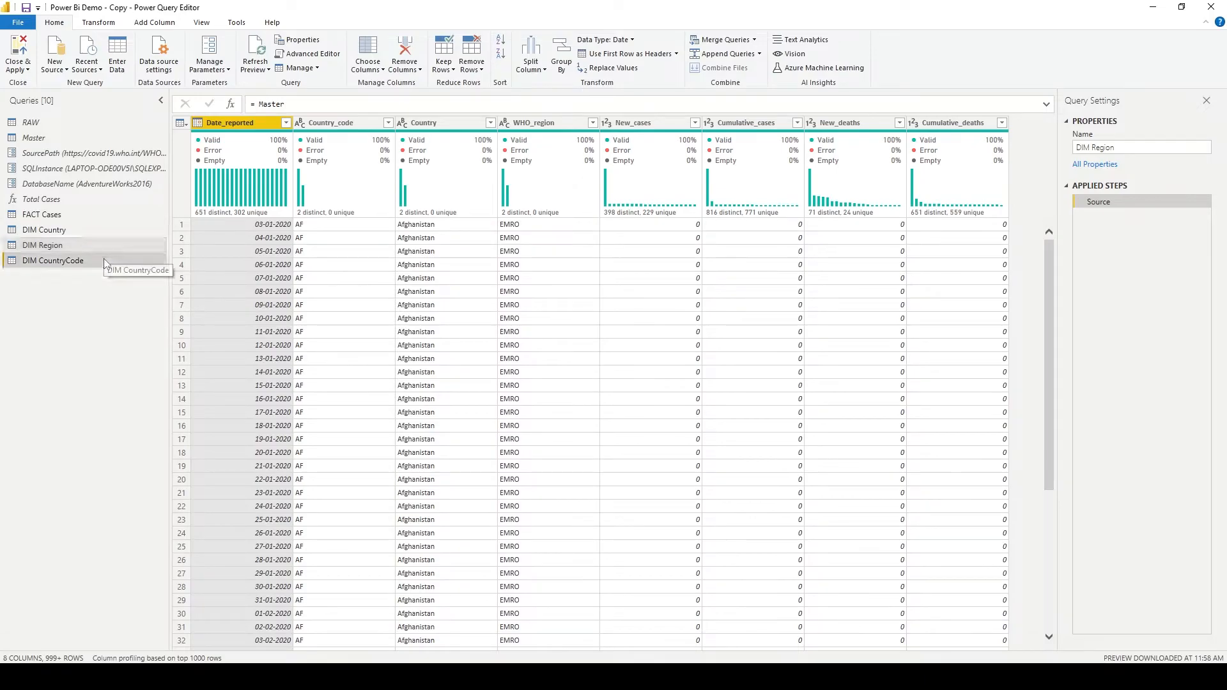
click(103, 248)
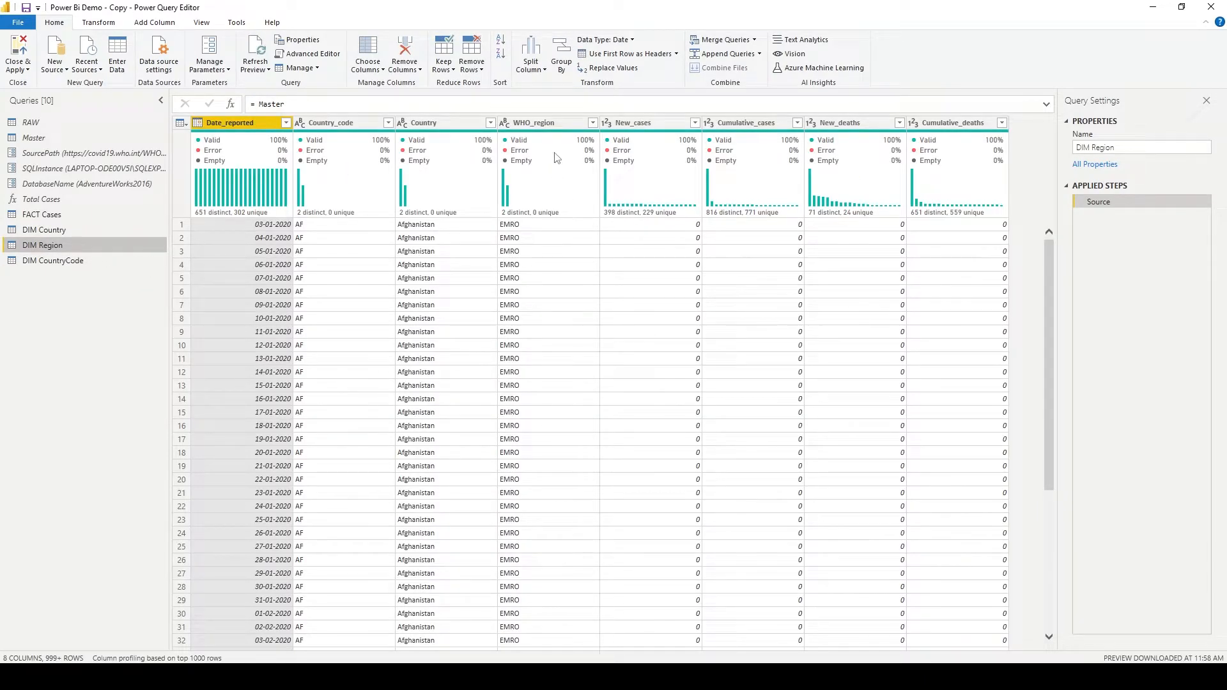
click(554, 126)
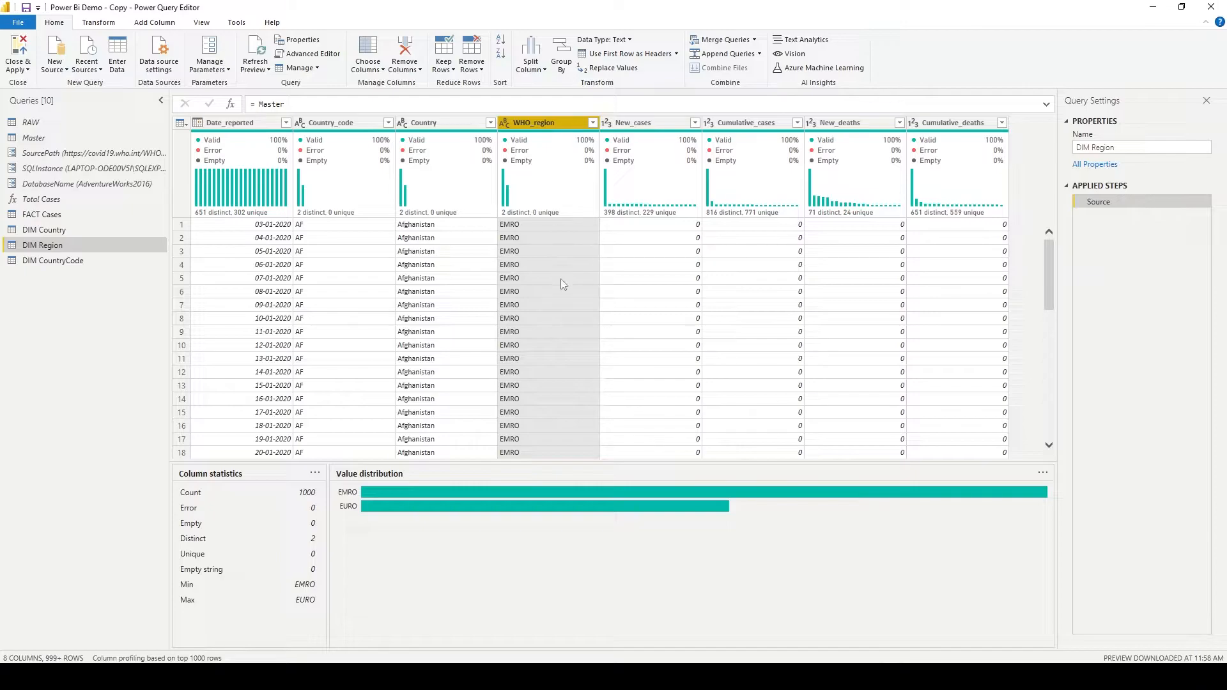
- Copy the M code following Source = Master from DIM Country's Advanced Editor, and close the editor without changes
click(68, 232)
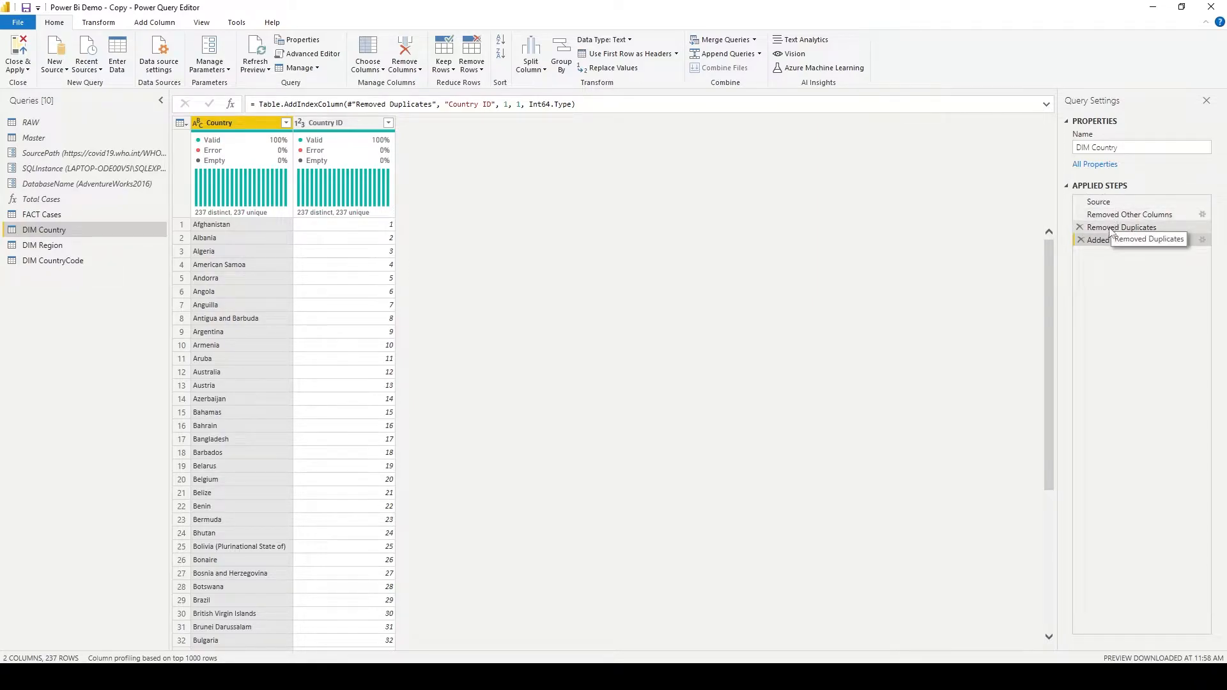
click(313, 54)
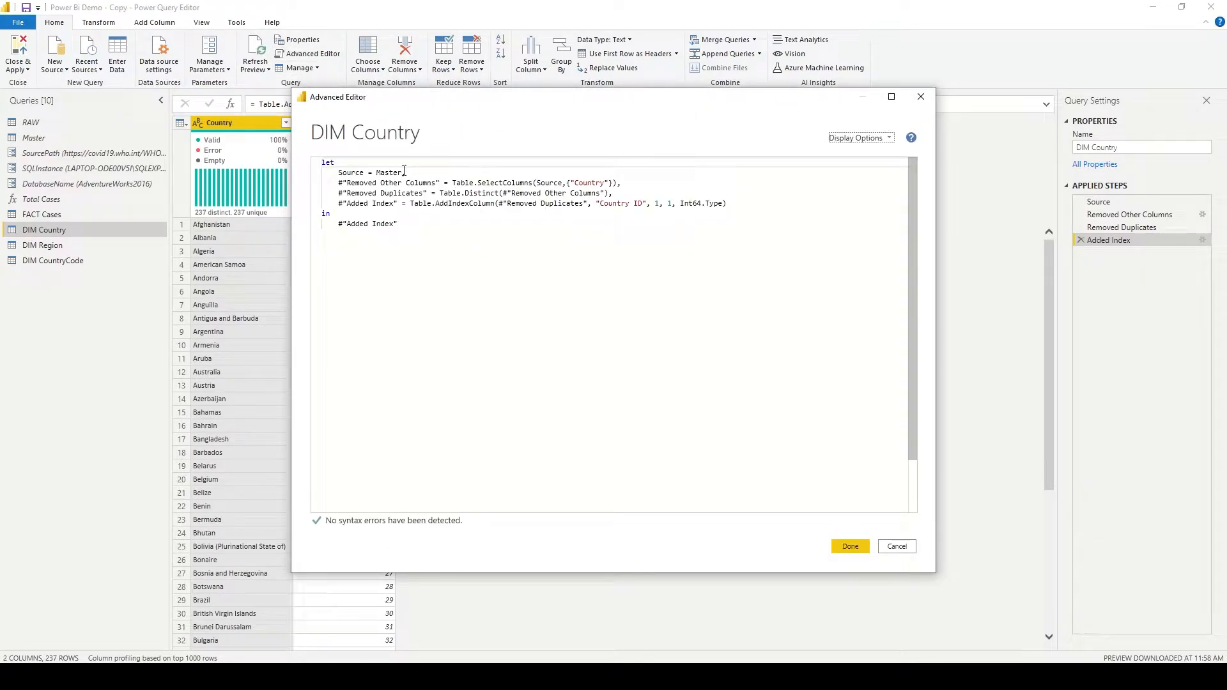
drag(404, 172, 441, 237)
key(ctrl+c)
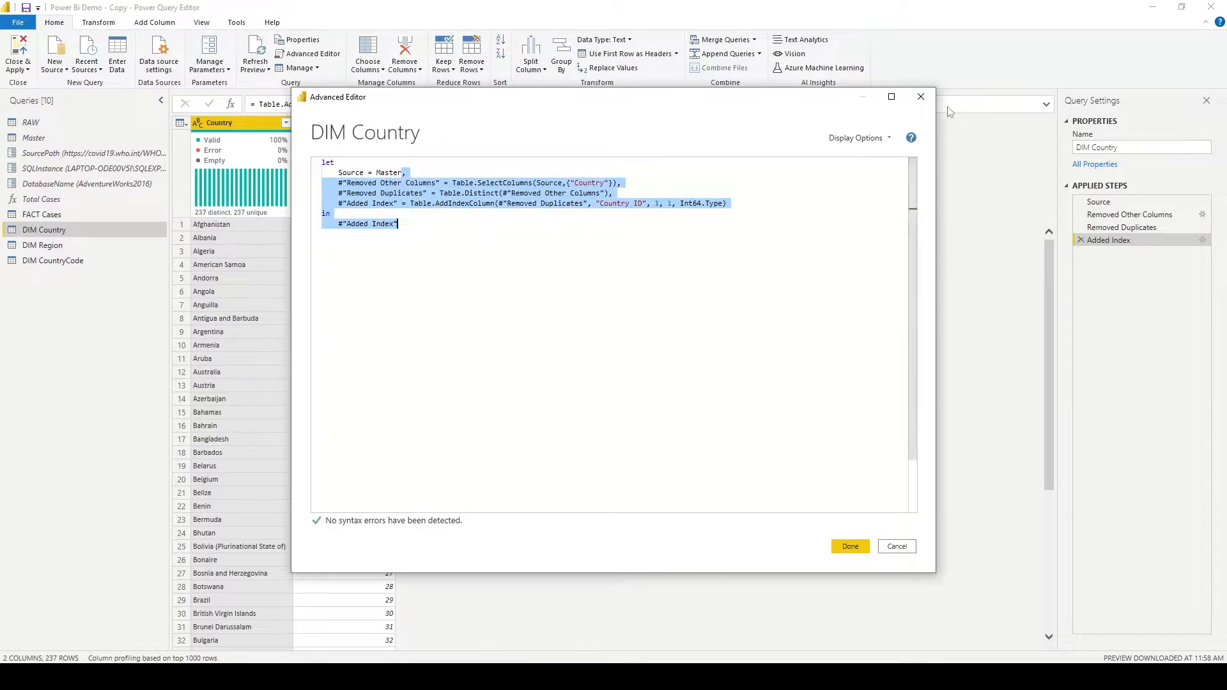
double_click(389, 172)
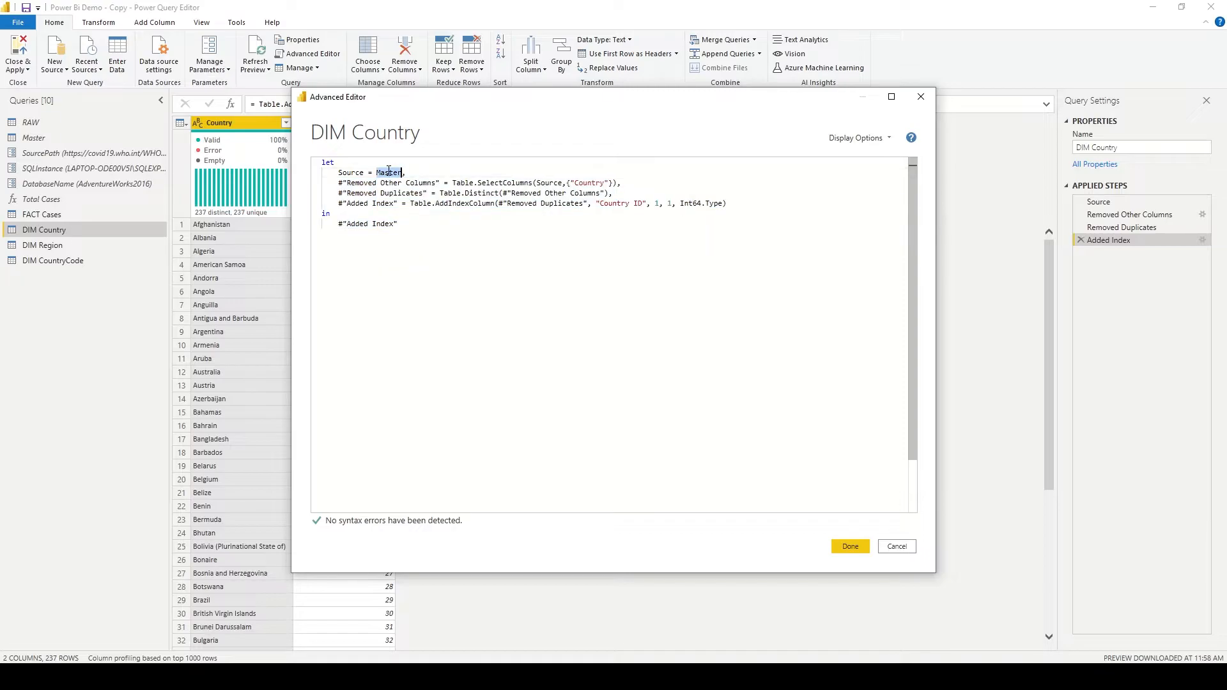
click(921, 97)
- In DIM Region's Advanced Editor, replace everything after Source = Master with the code copied from DIM Country
click(51, 245)
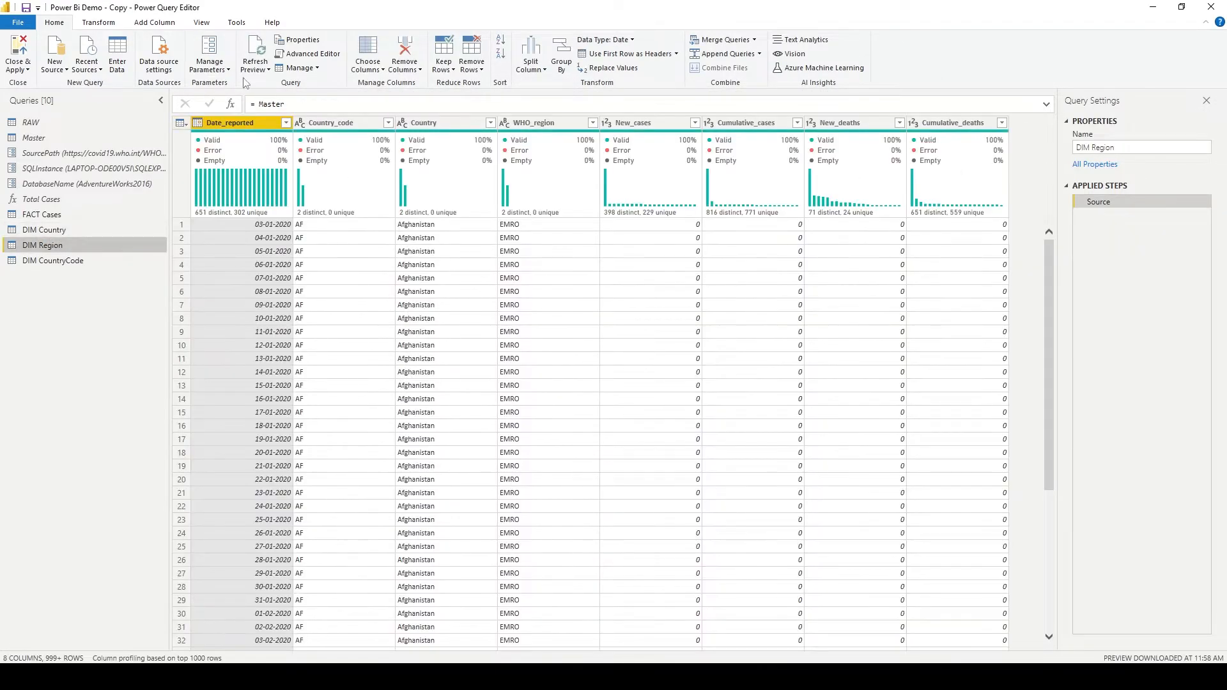
click(313, 54)
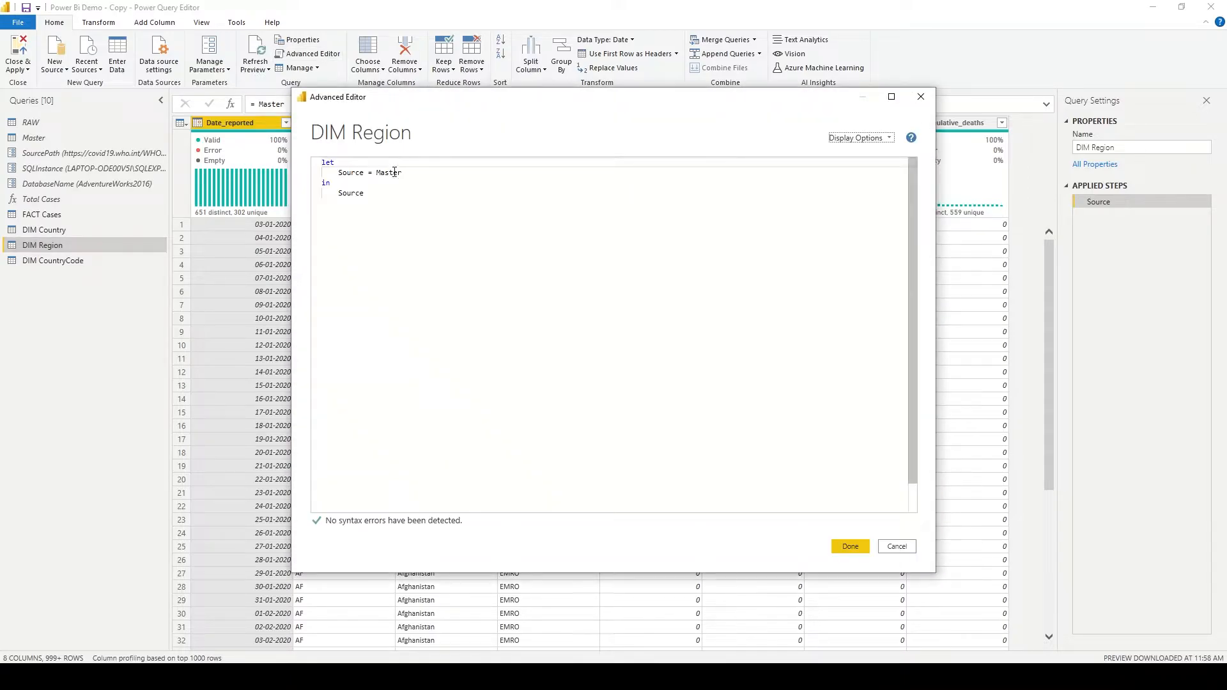
double_click(394, 173)
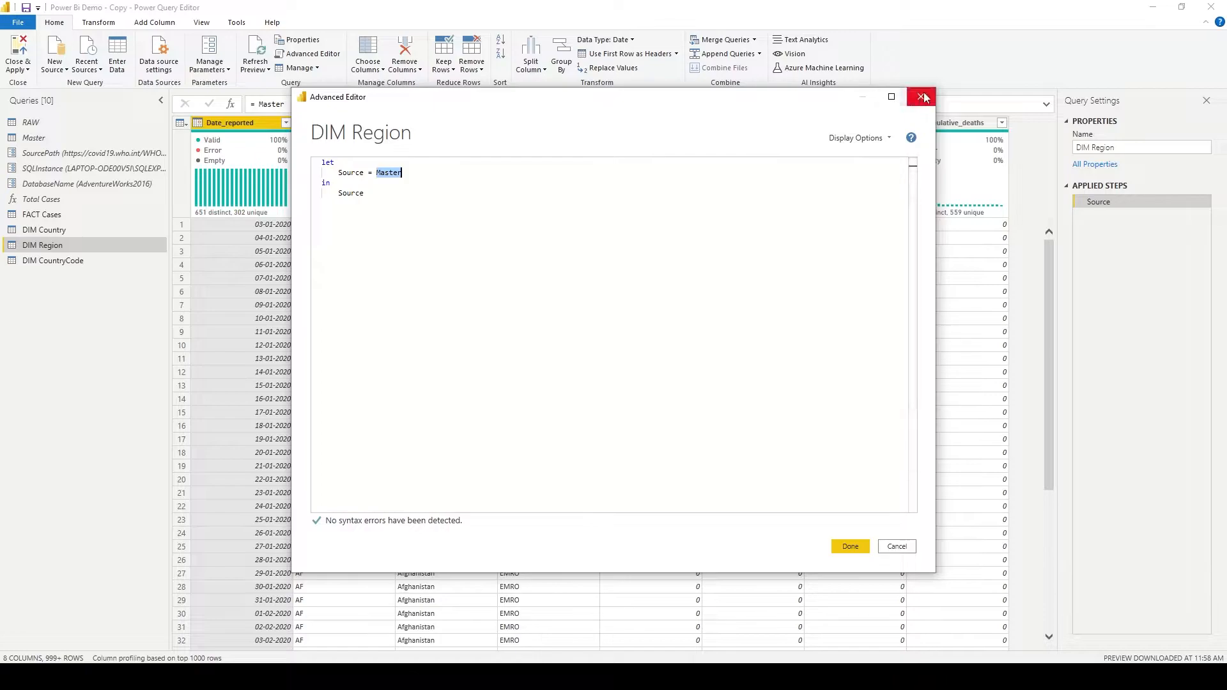
click(419, 175)
drag(421, 176, 463, 242)
key(ctrl+v)
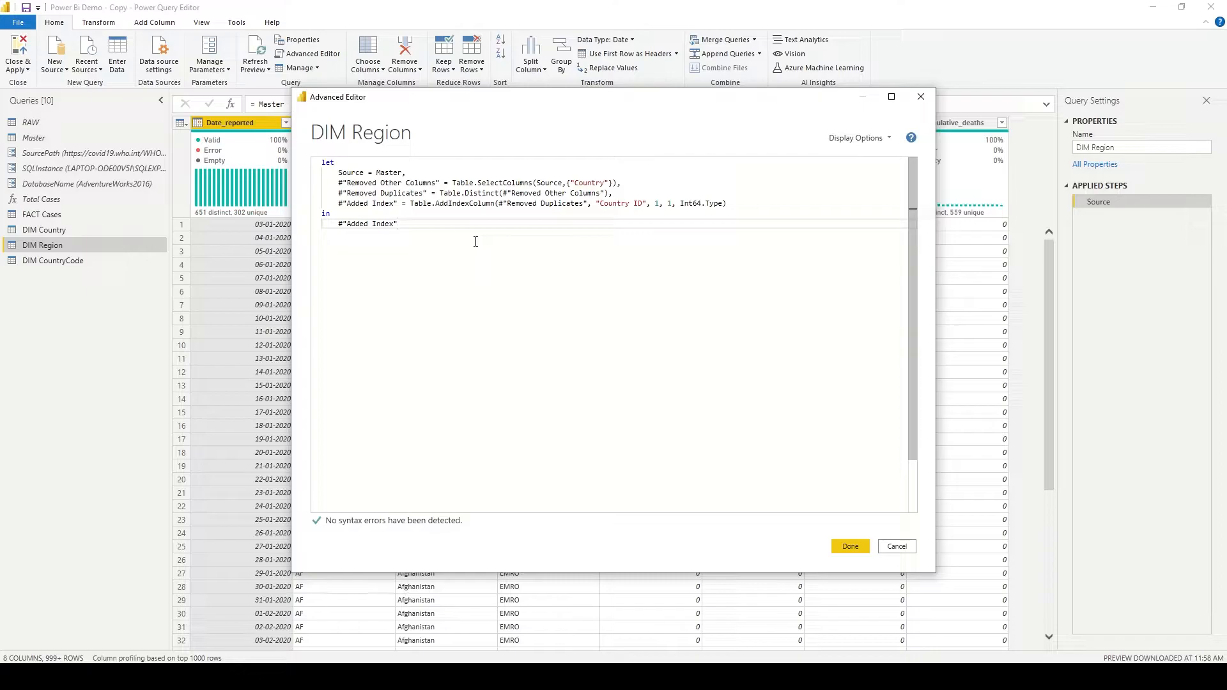
- Change the column kept by Table.SelectColumns in the DIM Region code to WHO_Region
double_click(584, 184)
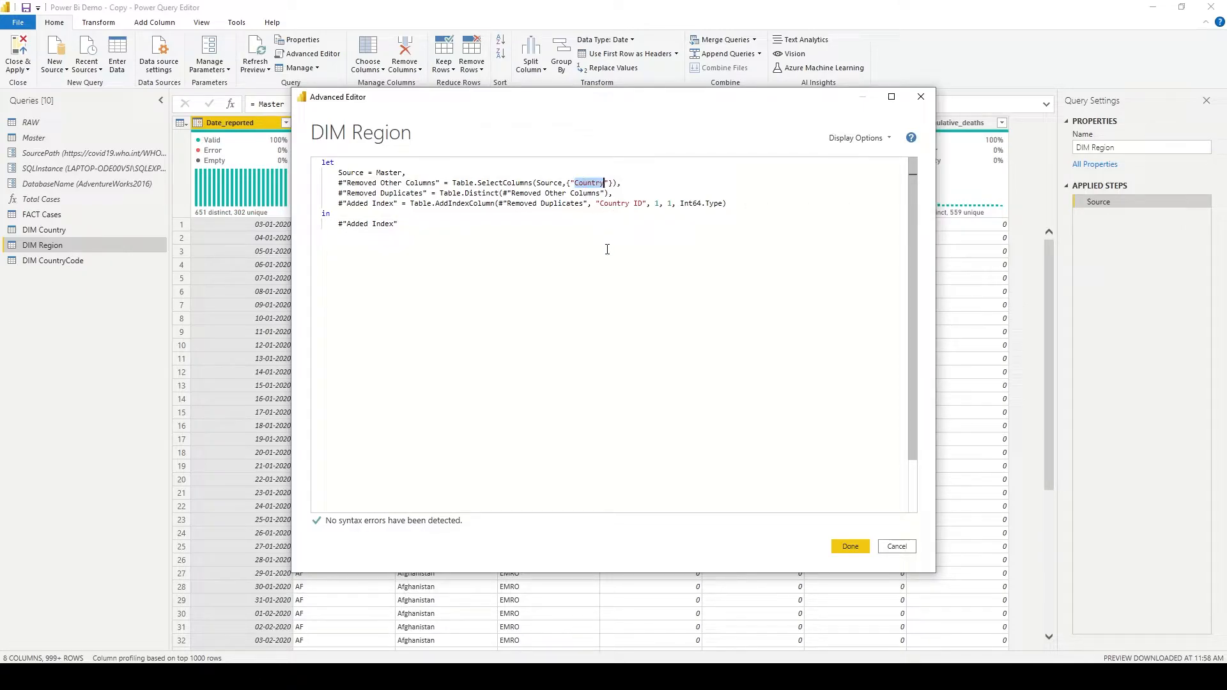
drag(569, 105, 590, 164)
text(WHO_Re)
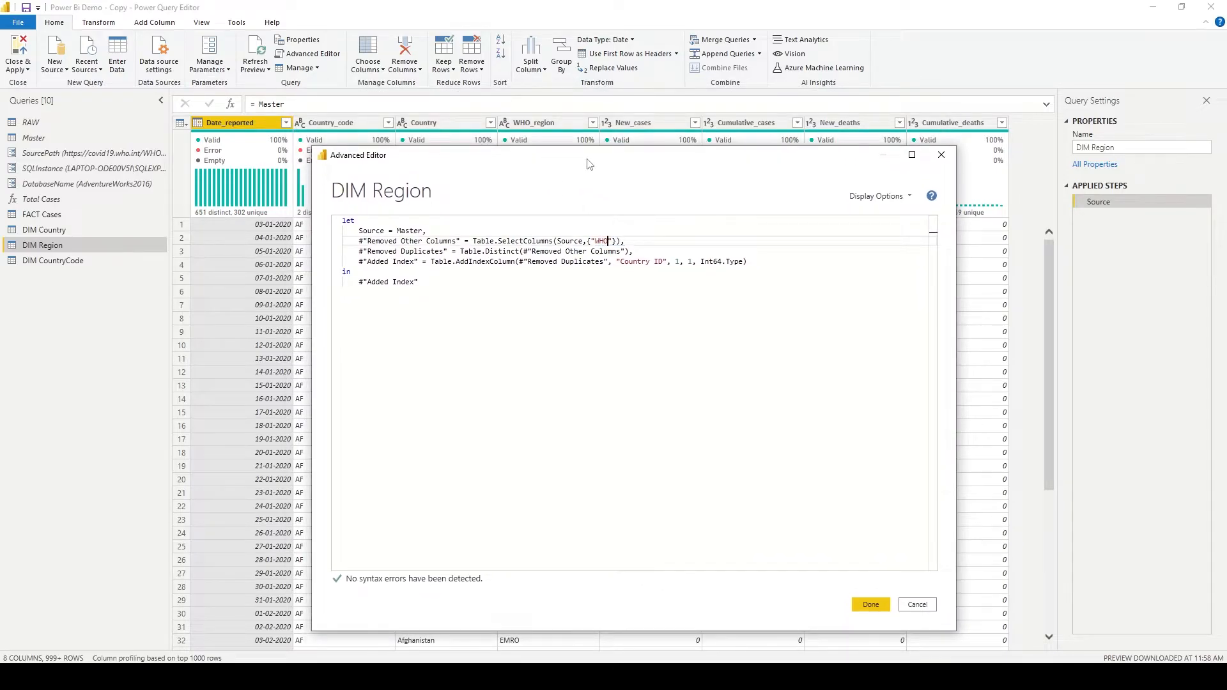
text(gion)
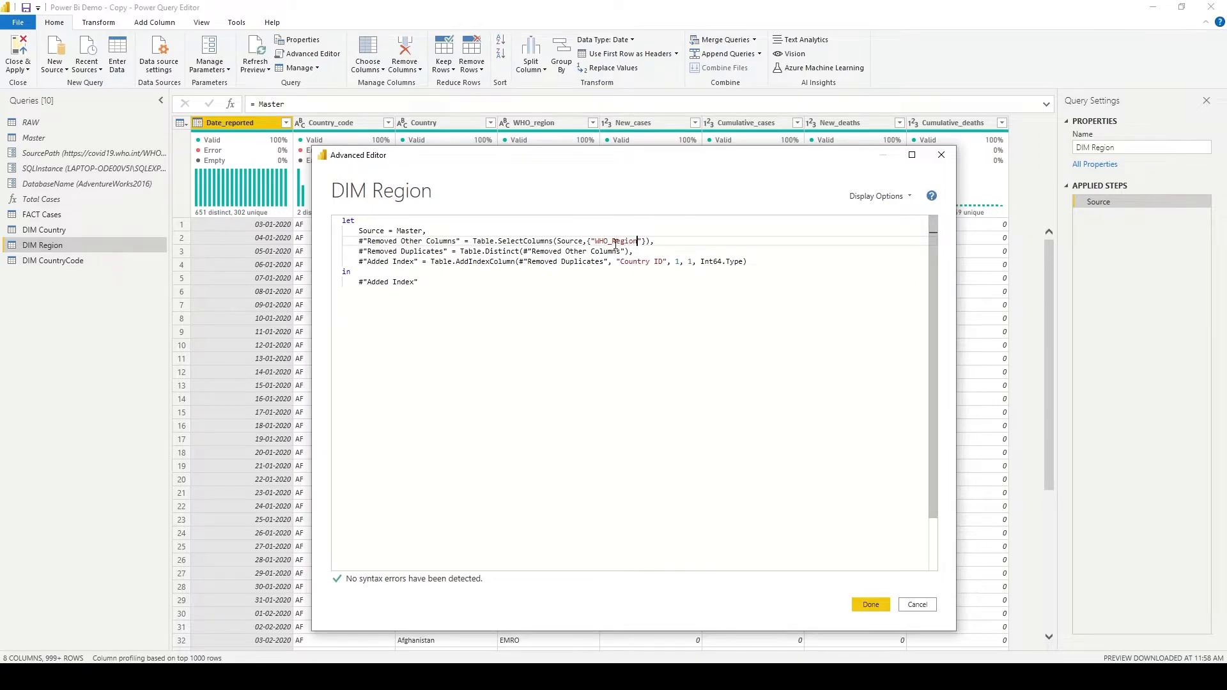
- Rename the index column in the DIM Region code to Region ID and apply the code
drag(613, 242, 642, 242)
key(ctrl+c)
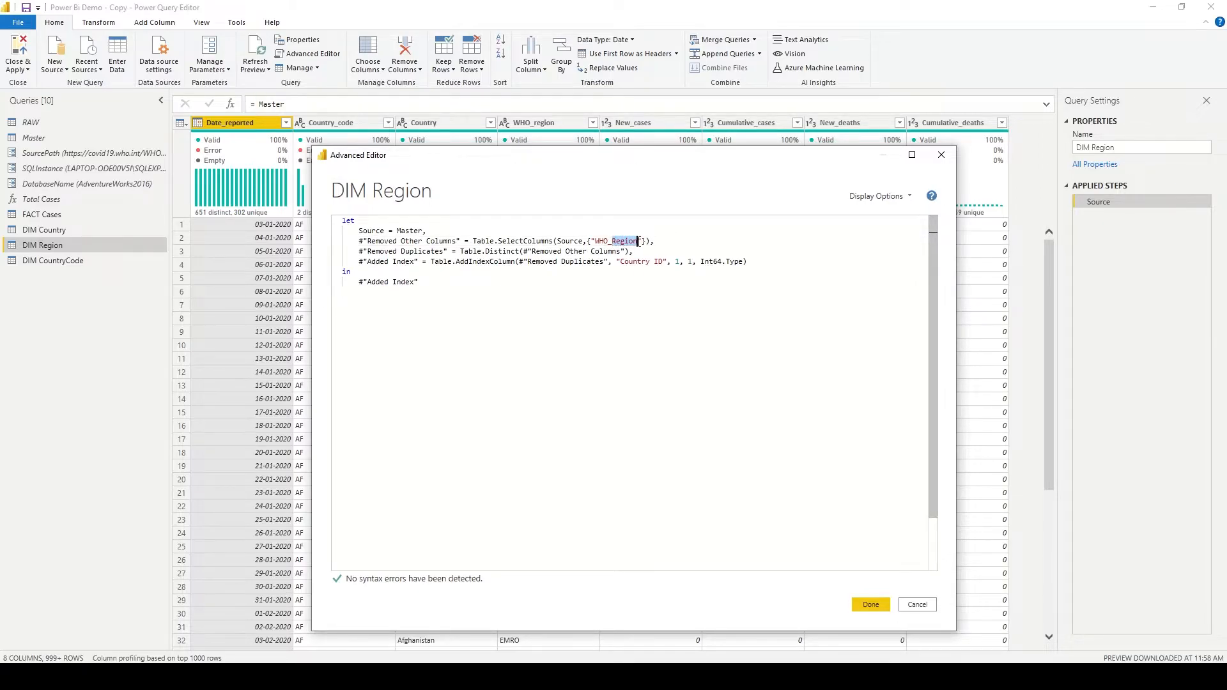
double_click(625, 262)
key(ctrl+v)
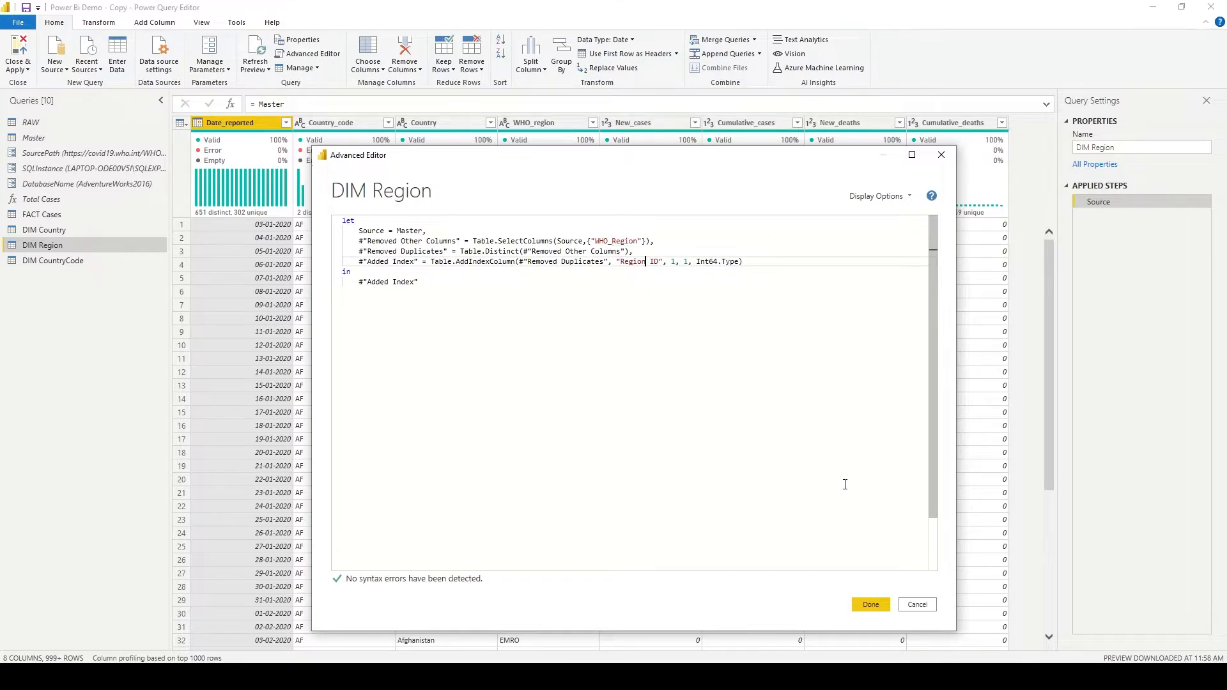
click(870, 604)
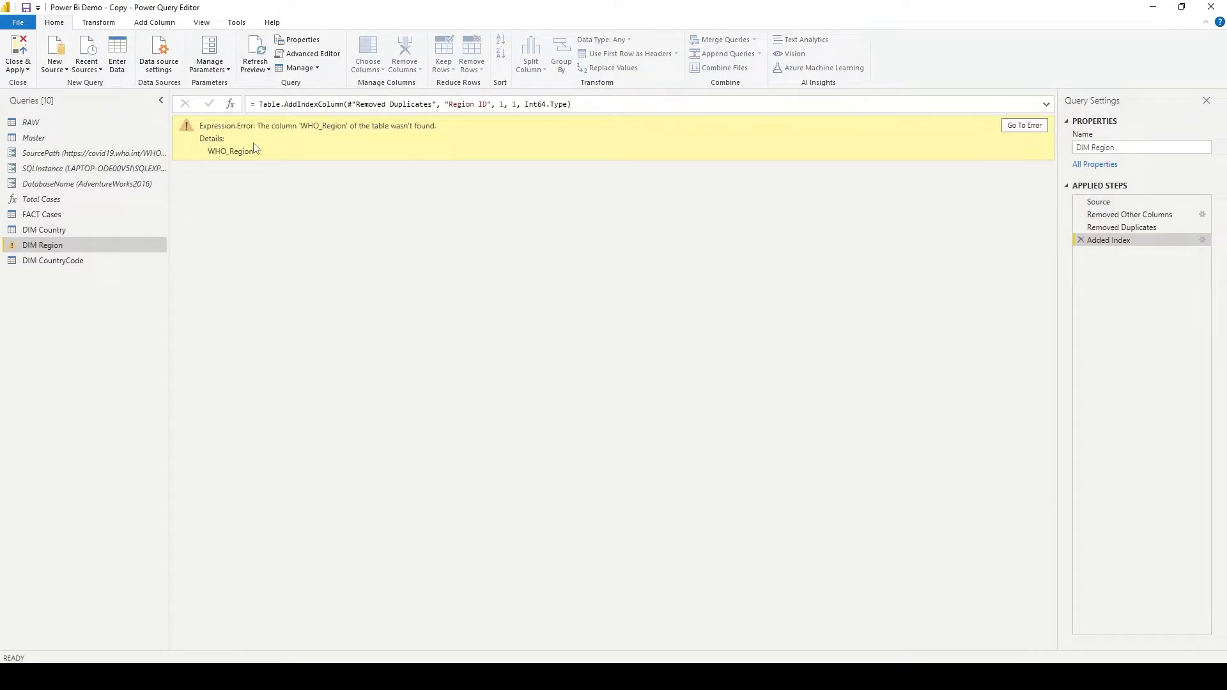
- Trace the column error through DIM Region's applied steps and copy the exact WHO_region column name from the Source step
drag(259, 128, 441, 125)
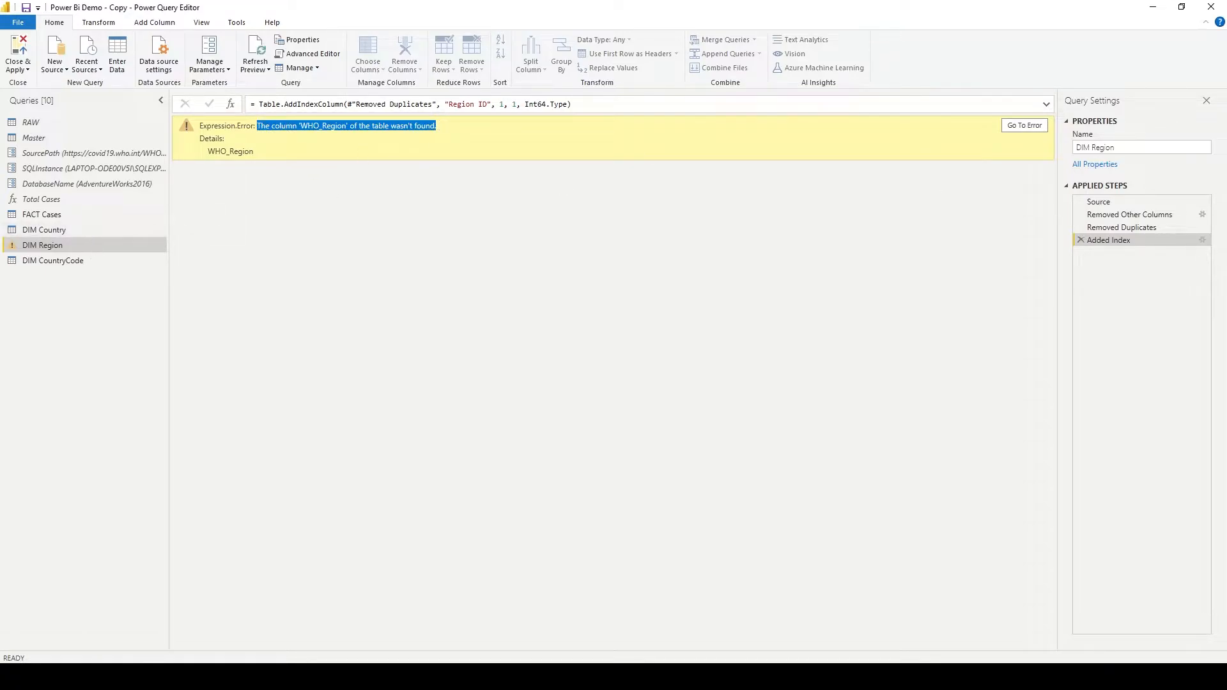
click(1143, 232)
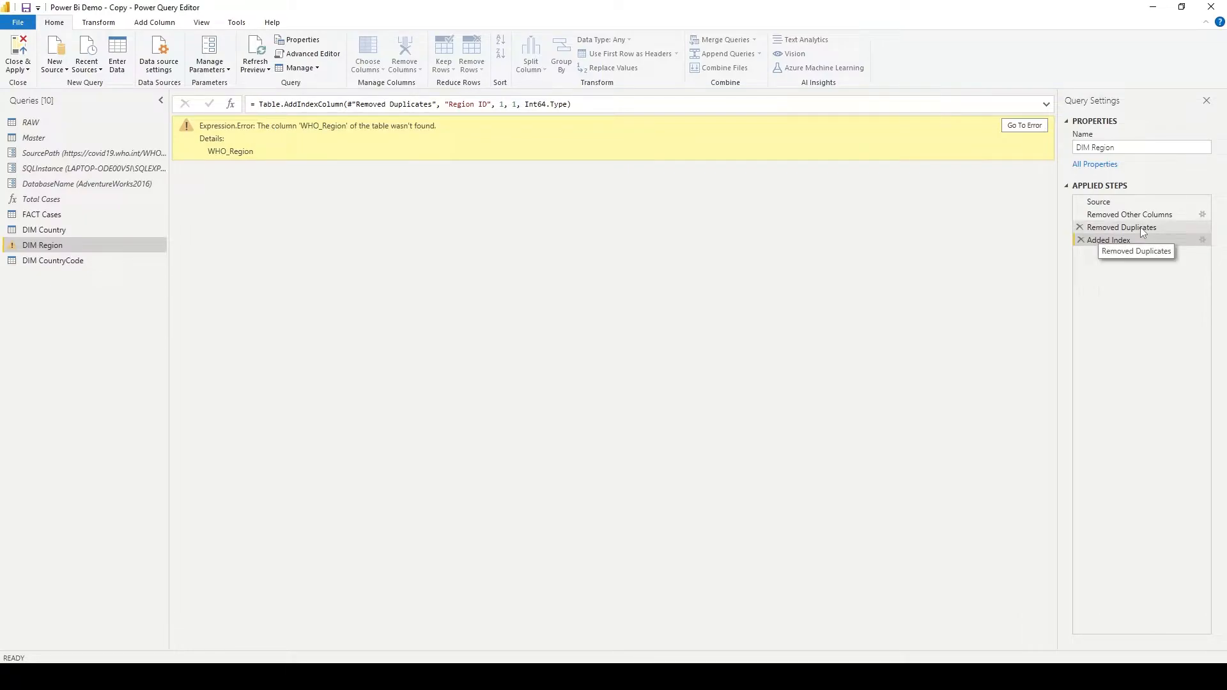
click(1141, 215)
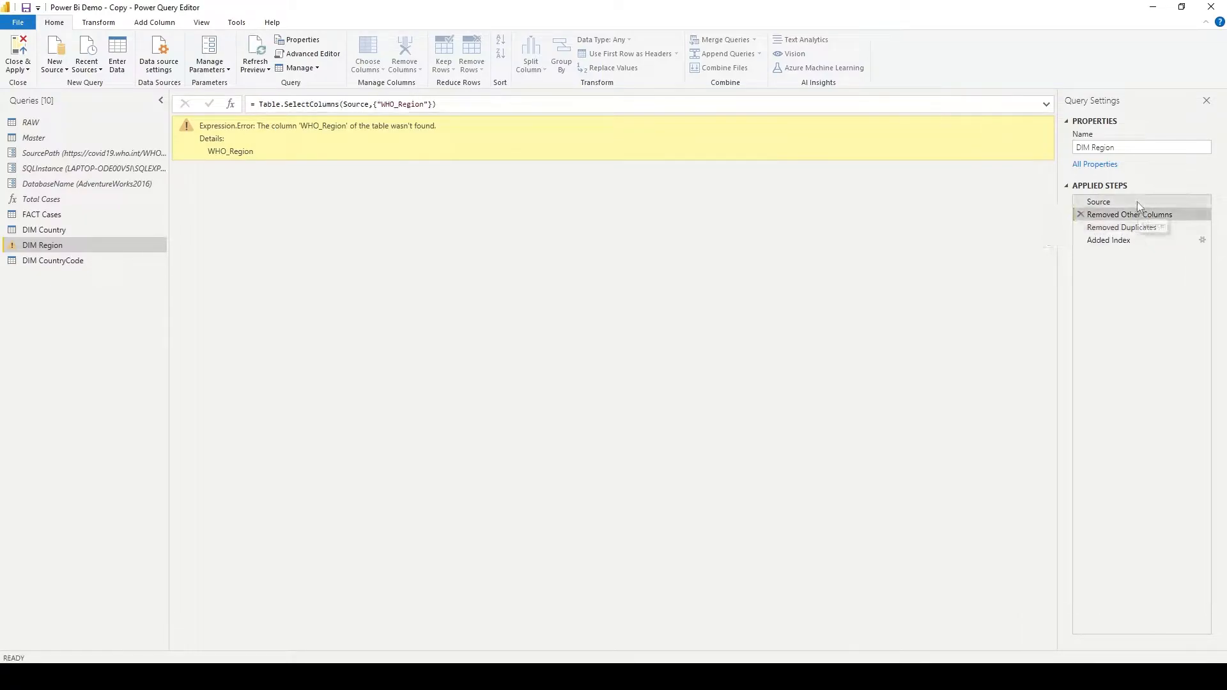
click(1137, 201)
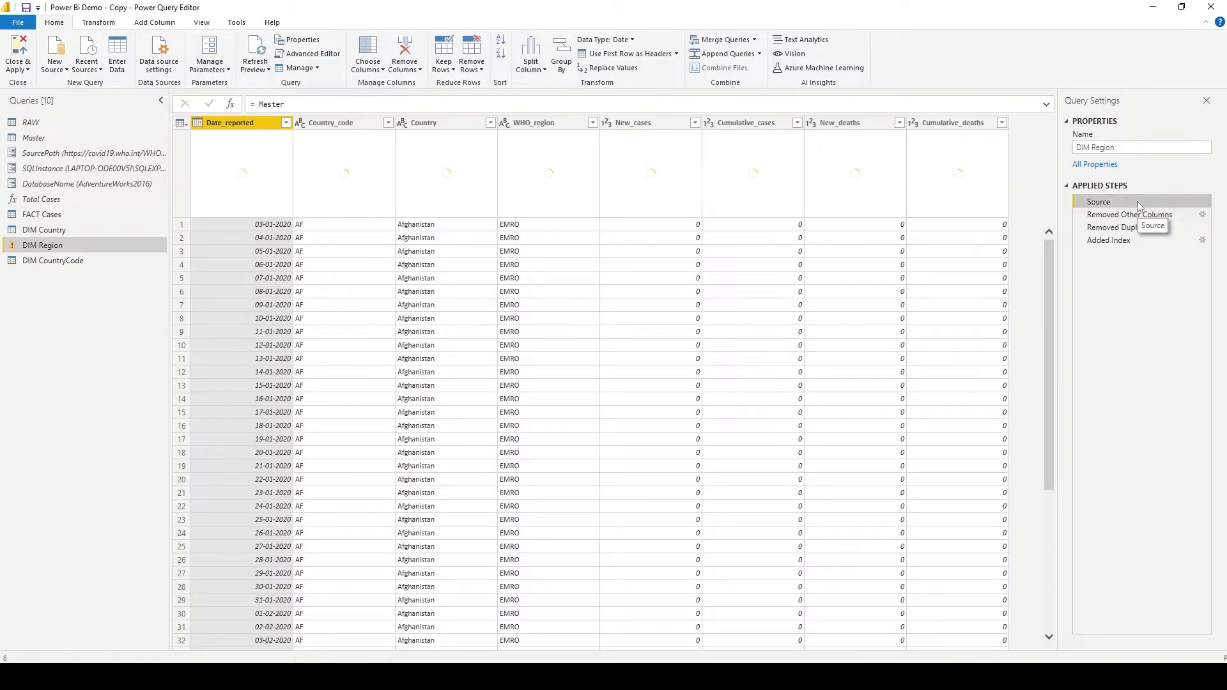
click(557, 126)
double_click(557, 124)
key(ctrl+c)
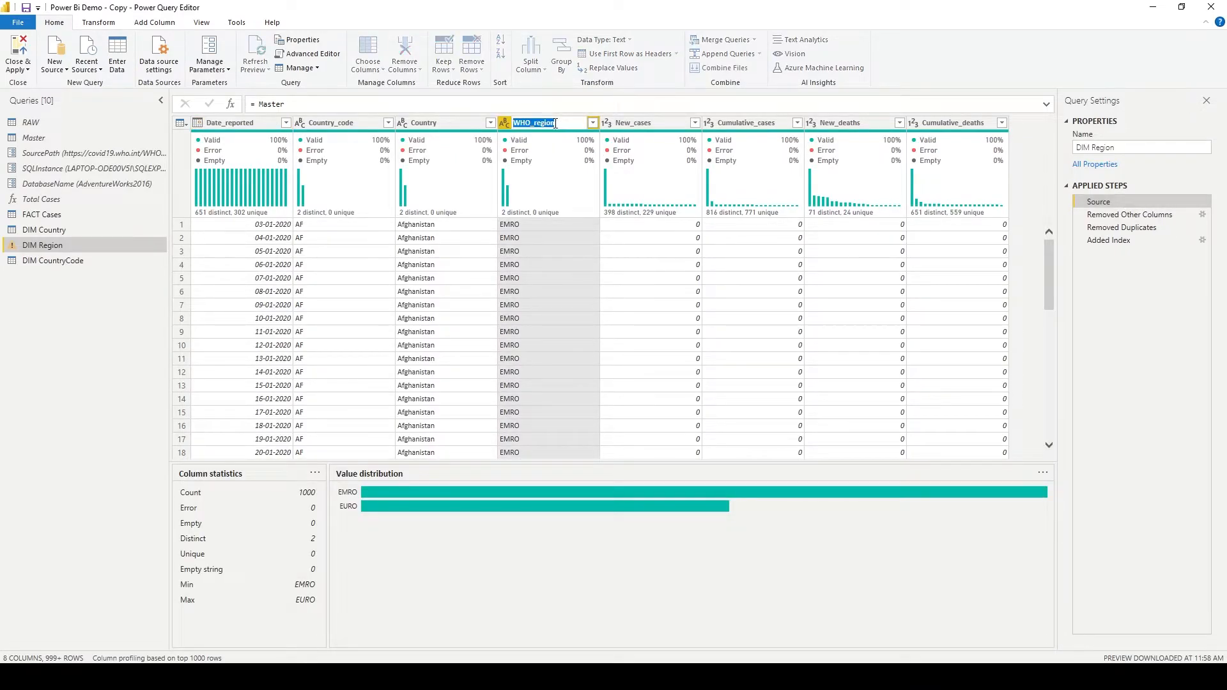
click(1131, 241)
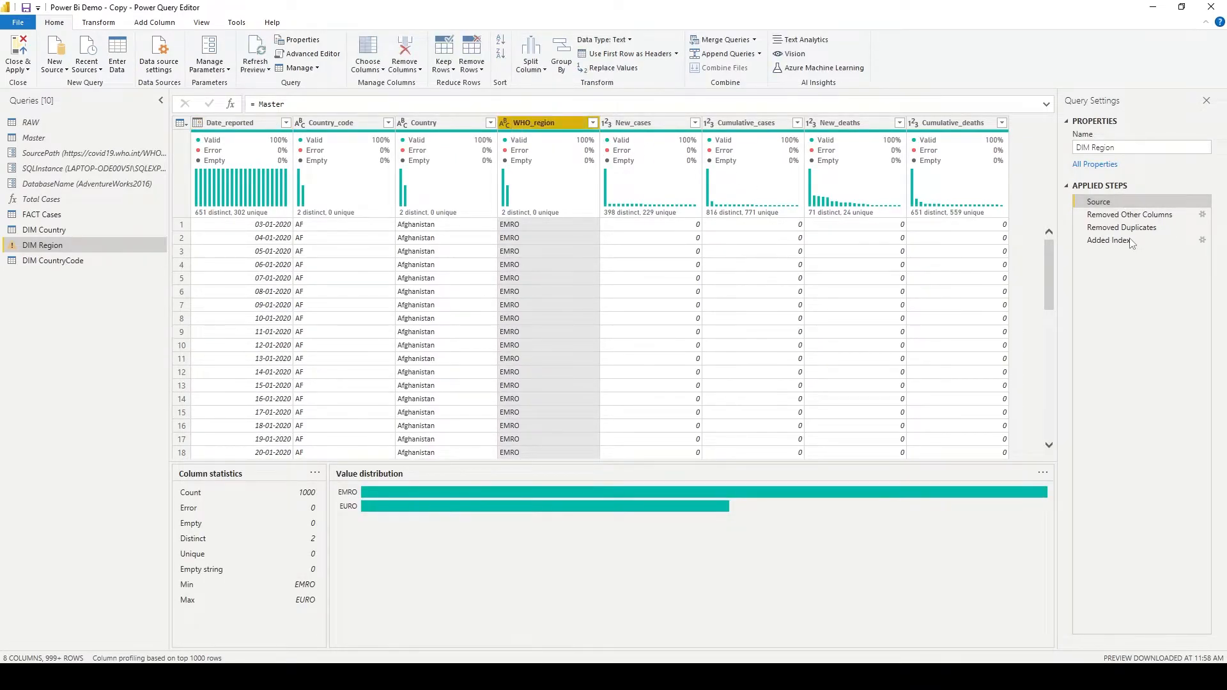
click(1128, 243)
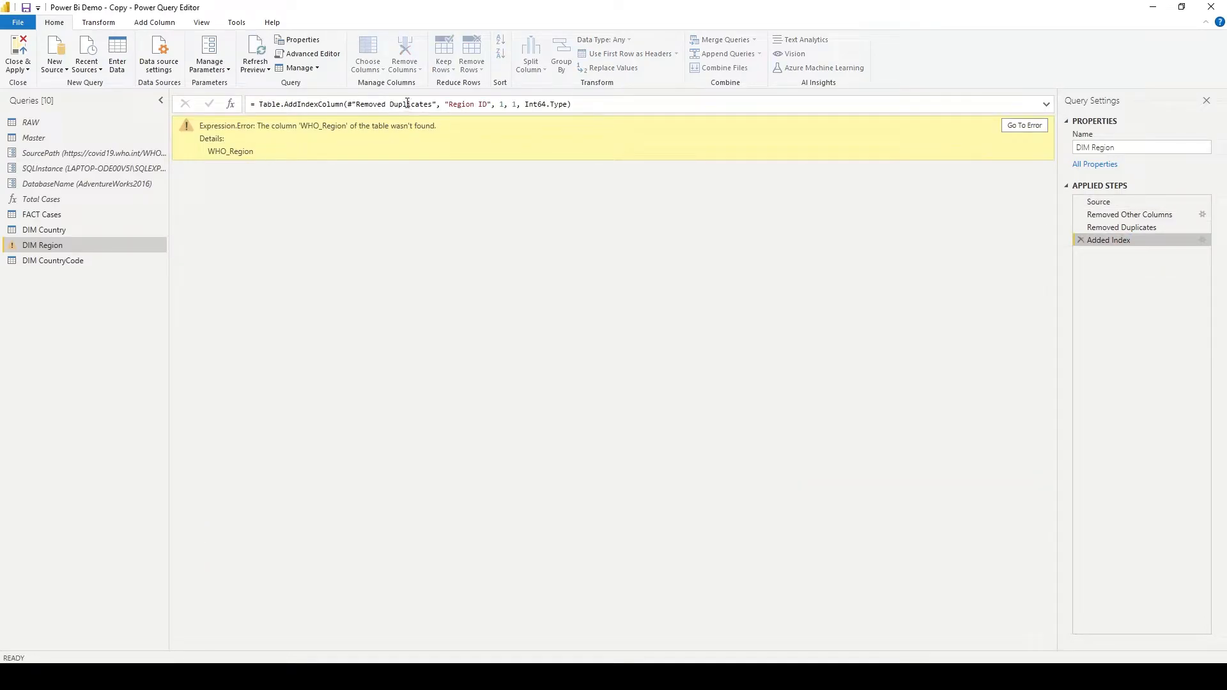
- Correct the column kept by Table.SelectColumns in the DIM Region code to WHO_region and apply the code
click(308, 53)
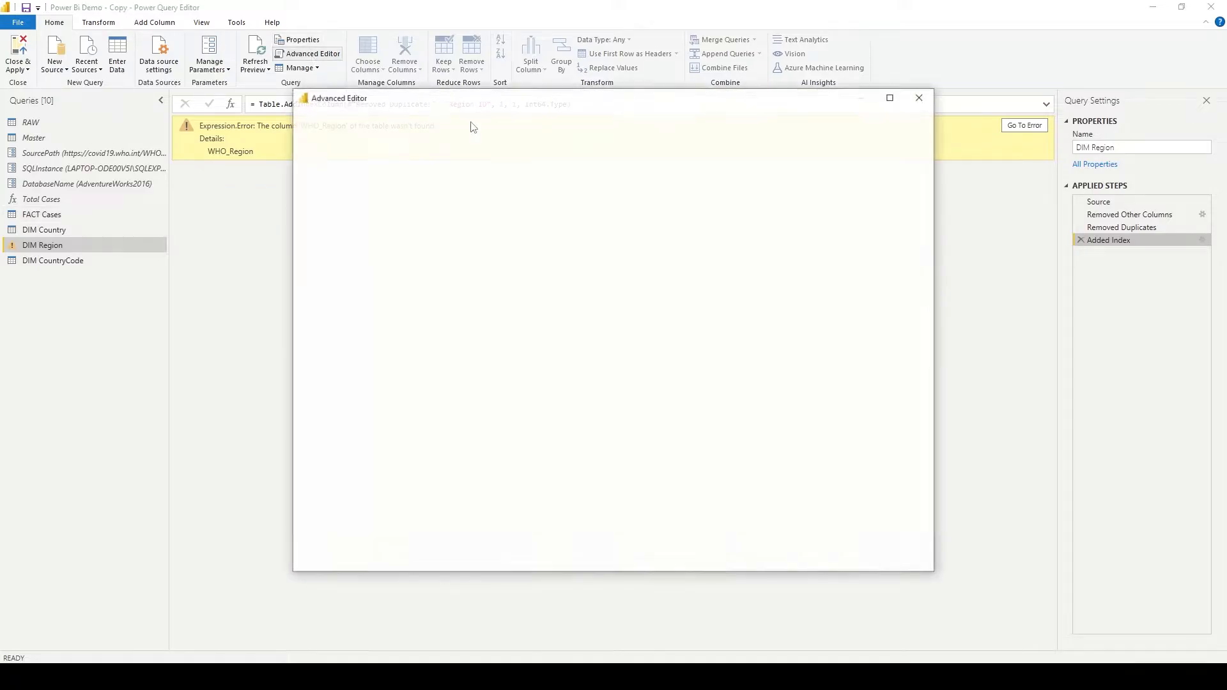
double_click(583, 183)
text(WHO_region)
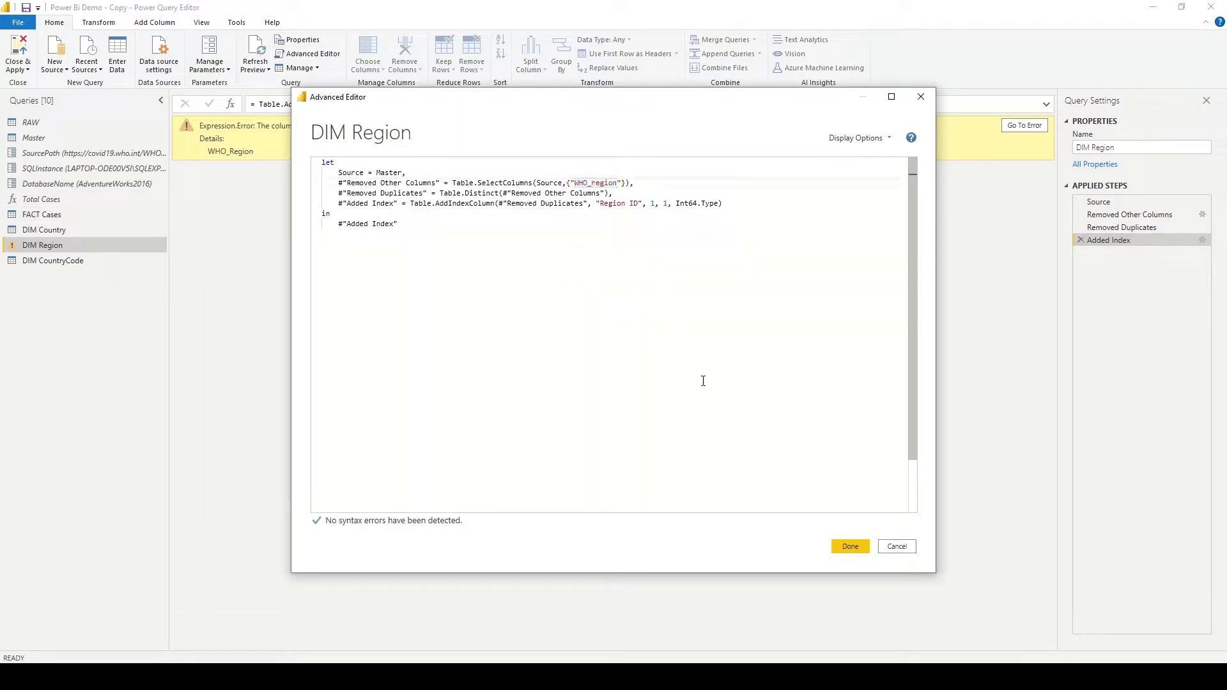
click(850, 546)
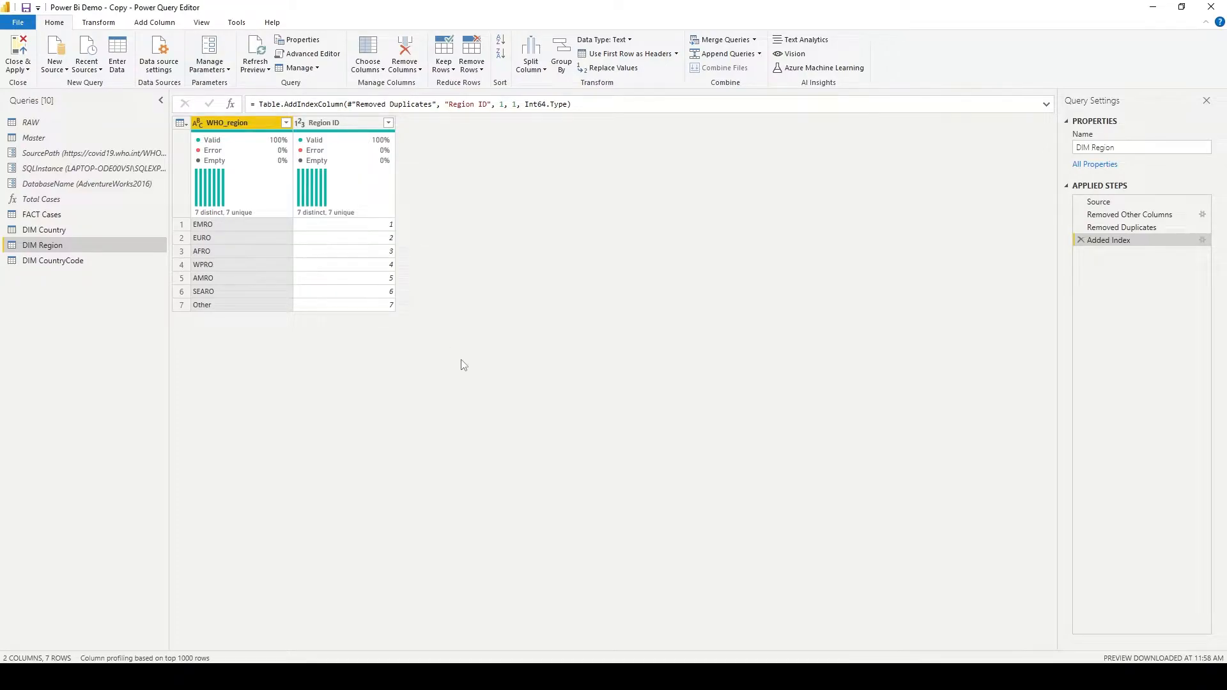
click(84, 262)
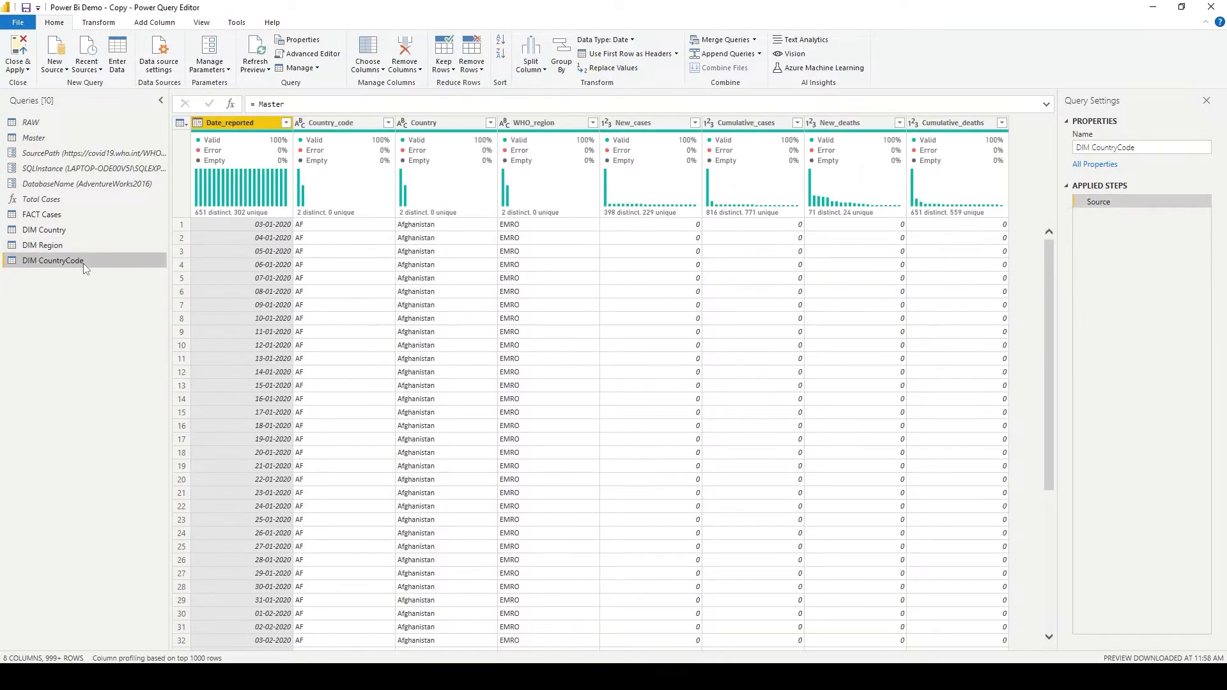
click(311, 54)
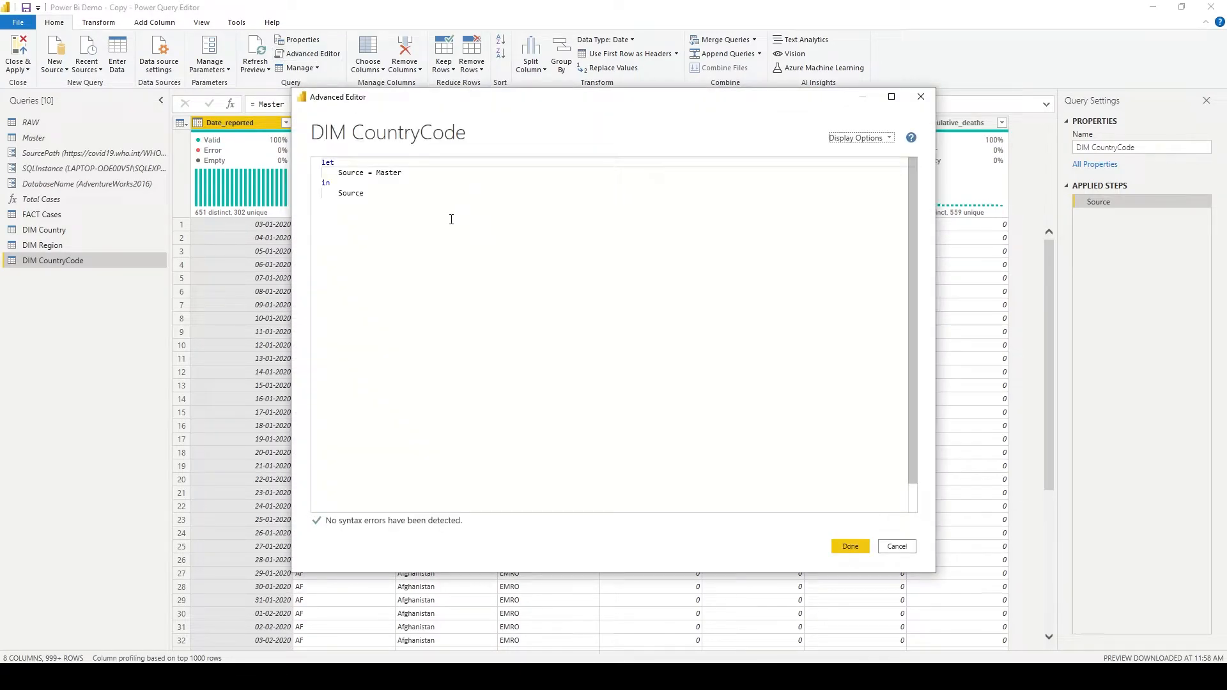
drag(443, 173, 523, 271)
key(ctrl+v)
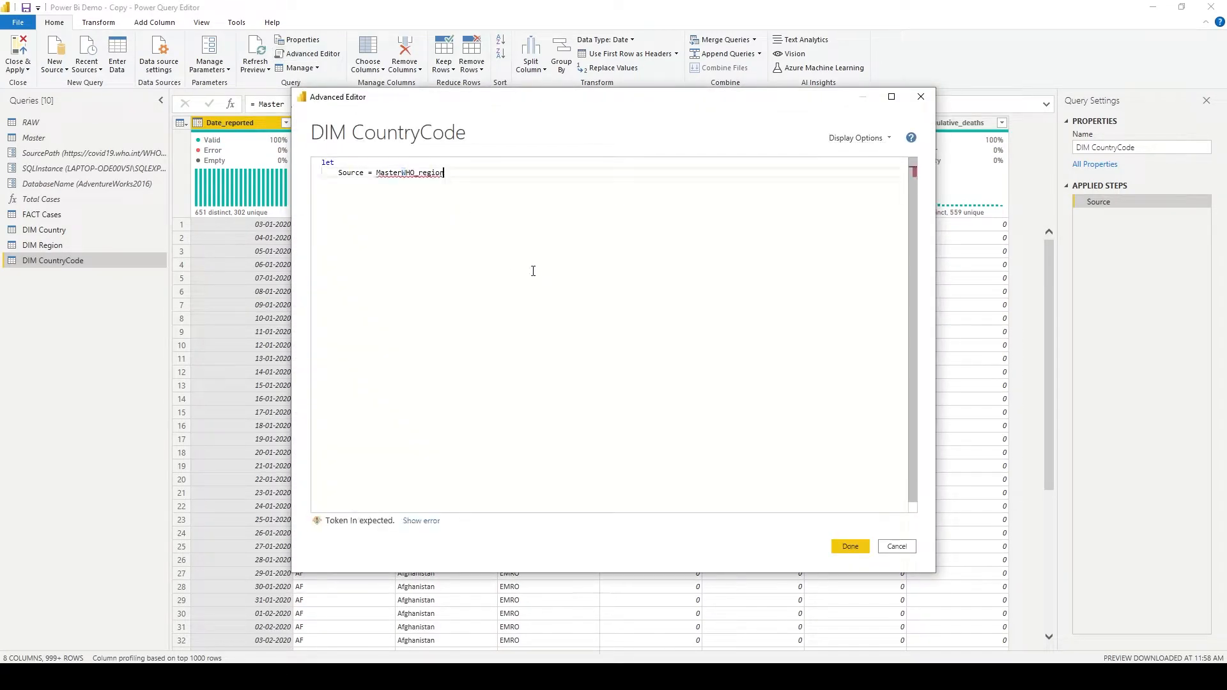
click(922, 97)
- Copy the M code following Source = Master from DIM Region's Advanced Editor, and close the editor without changes
click(122, 244)
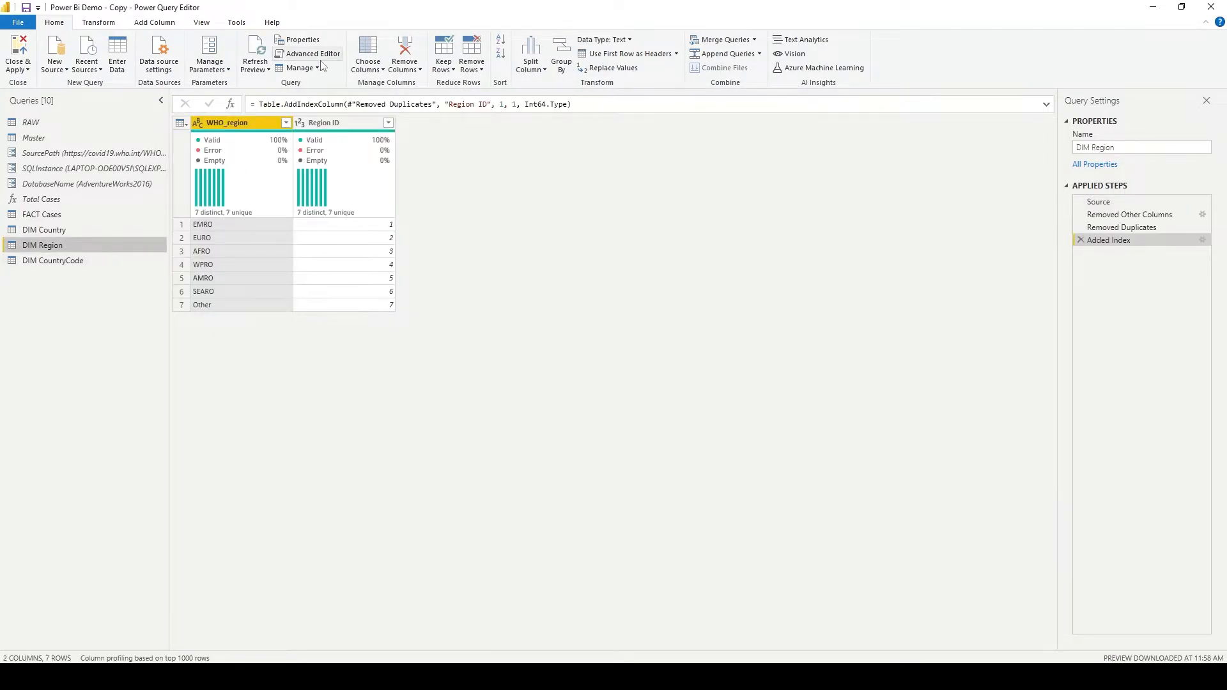
click(308, 53)
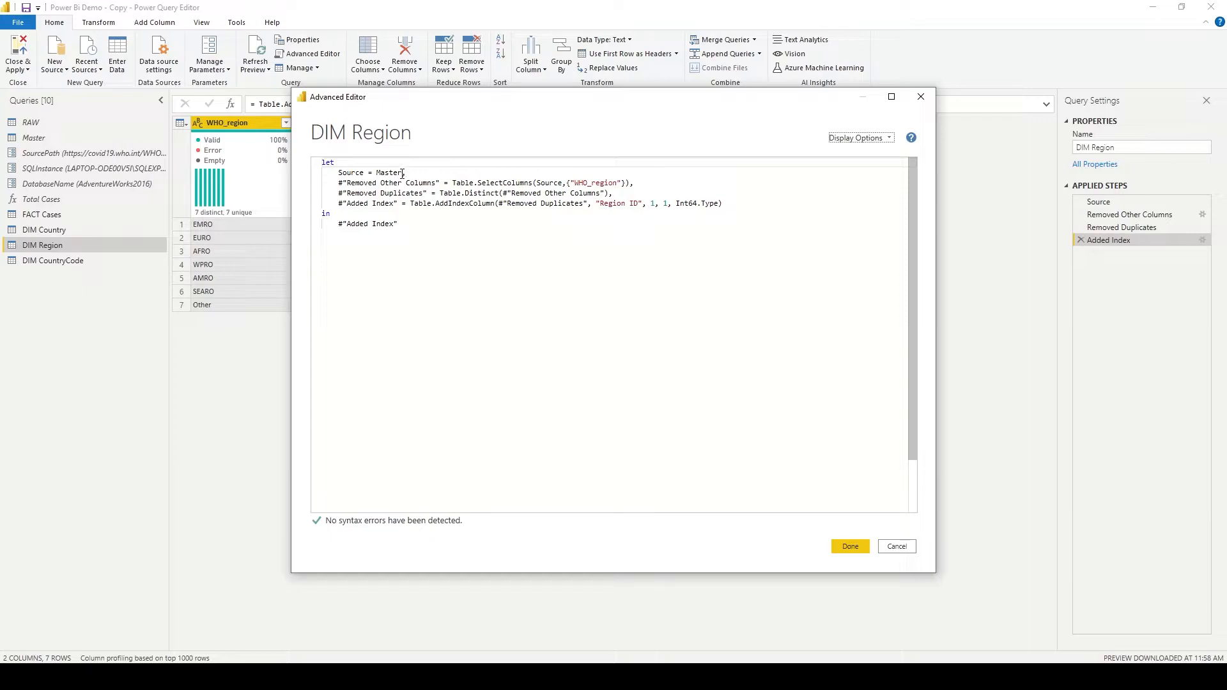
drag(402, 174, 659, 288)
key(ctrl+c)
click(689, 329)
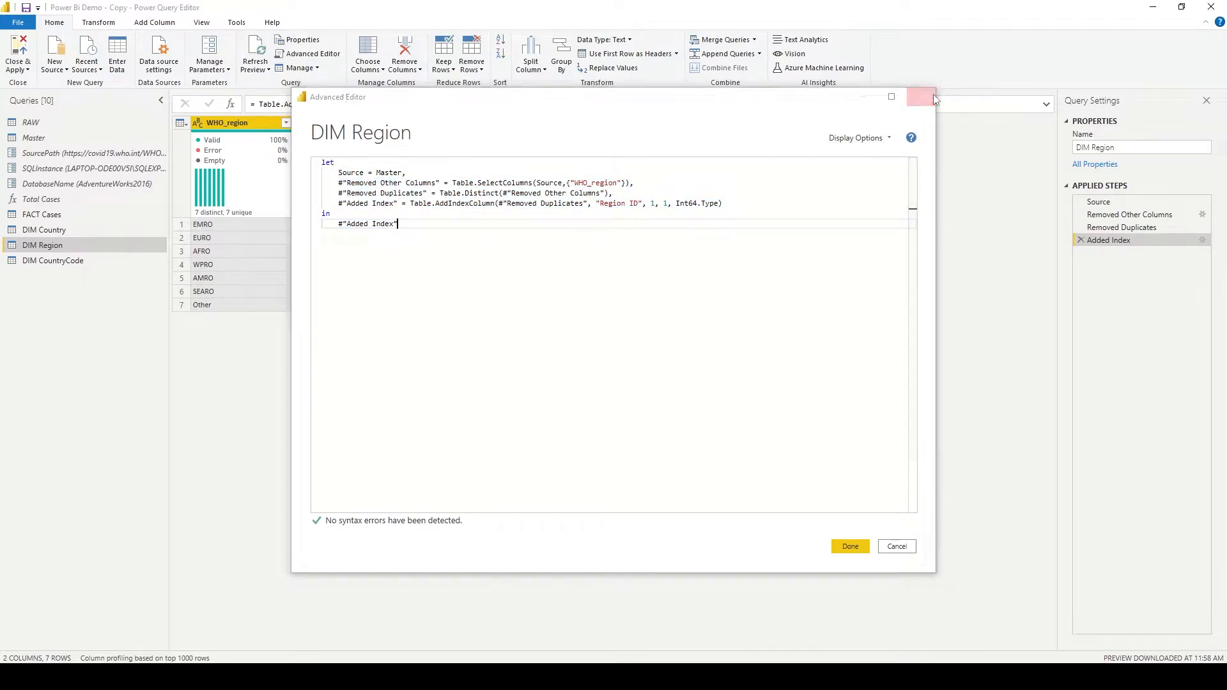
click(921, 96)
- In DIM CountryCode's Advanced Editor, replace everything after Source = Master with the code copied from DIM Region
click(118, 256)
click(308, 53)
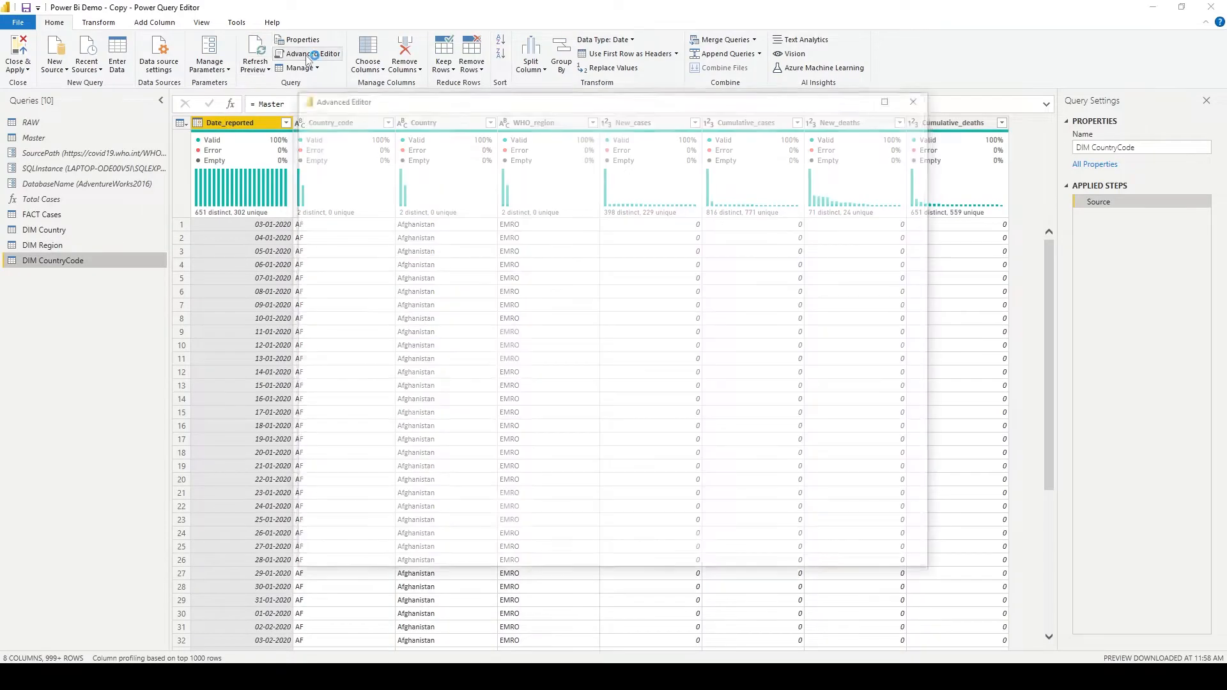
drag(522, 180, 577, 283)
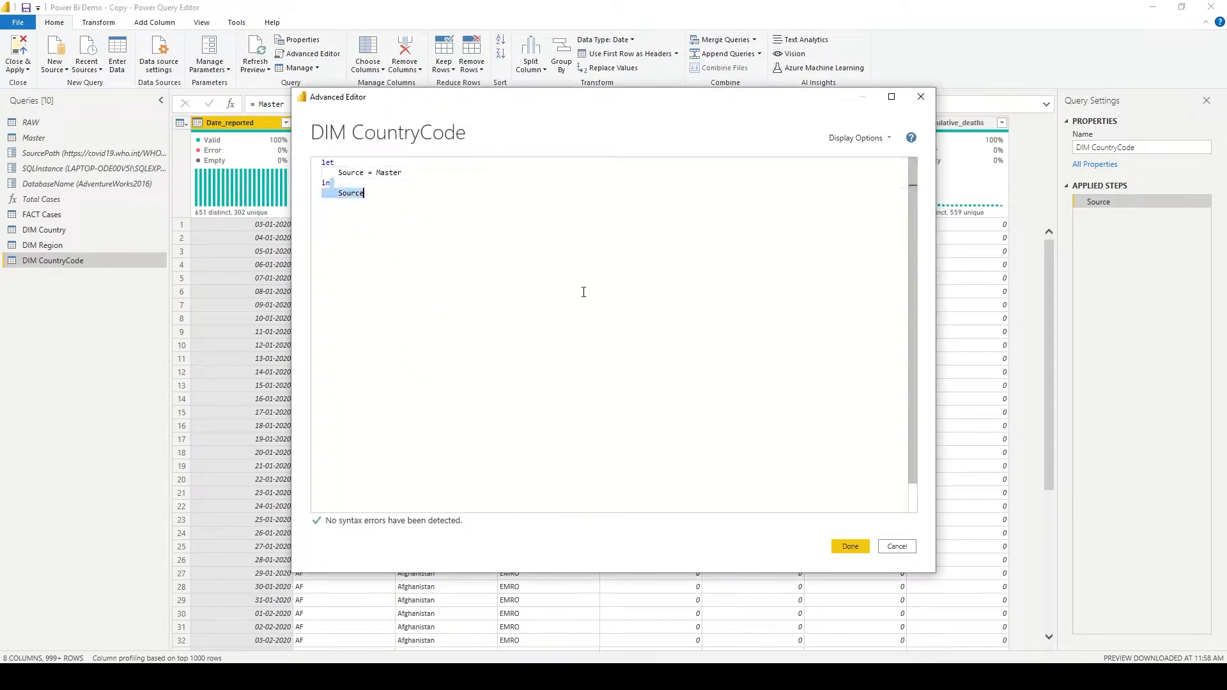
click(600, 295)
drag(550, 174, 633, 293)
key(ctrl+v)
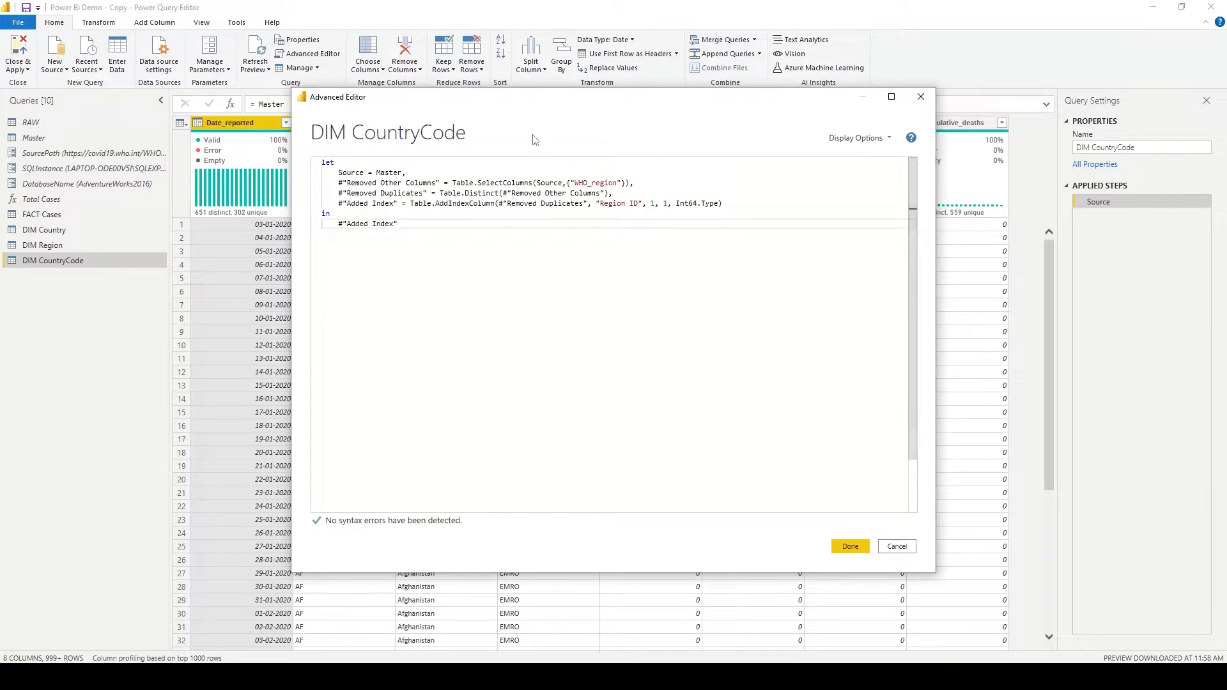
- Change the column kept by Table.SelectColumns in the DIM CountryCode code to Country_code
drag(540, 103, 527, 173)
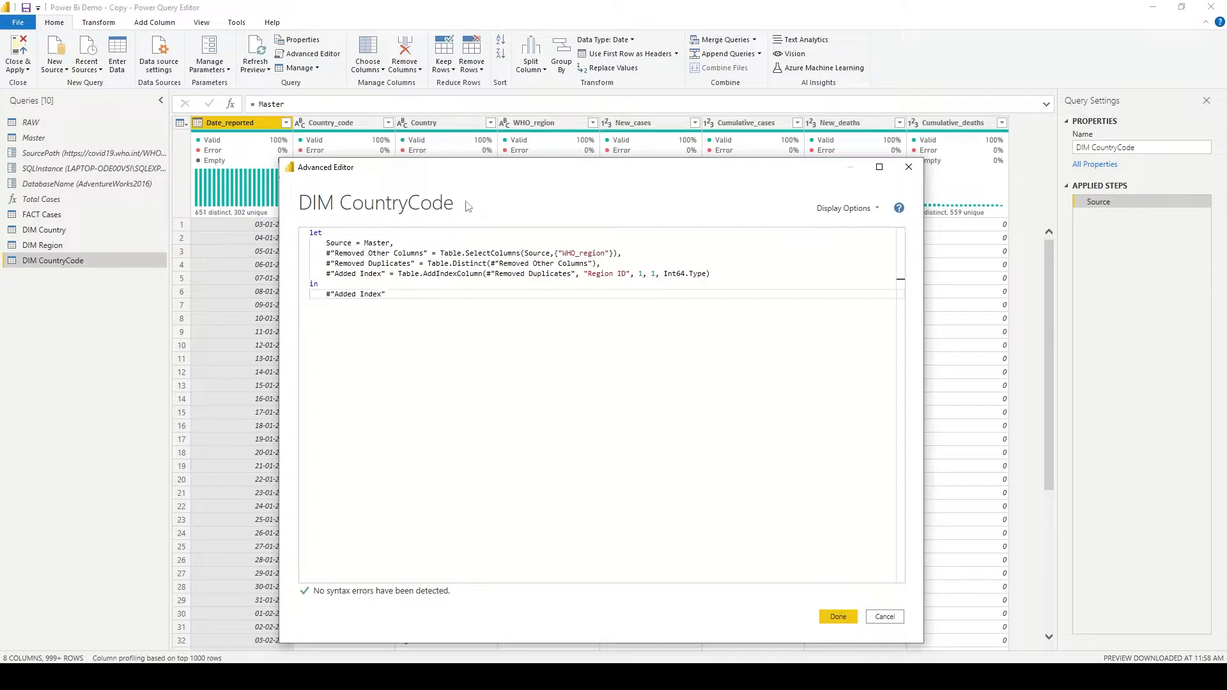
double_click(584, 252)
text(Country)
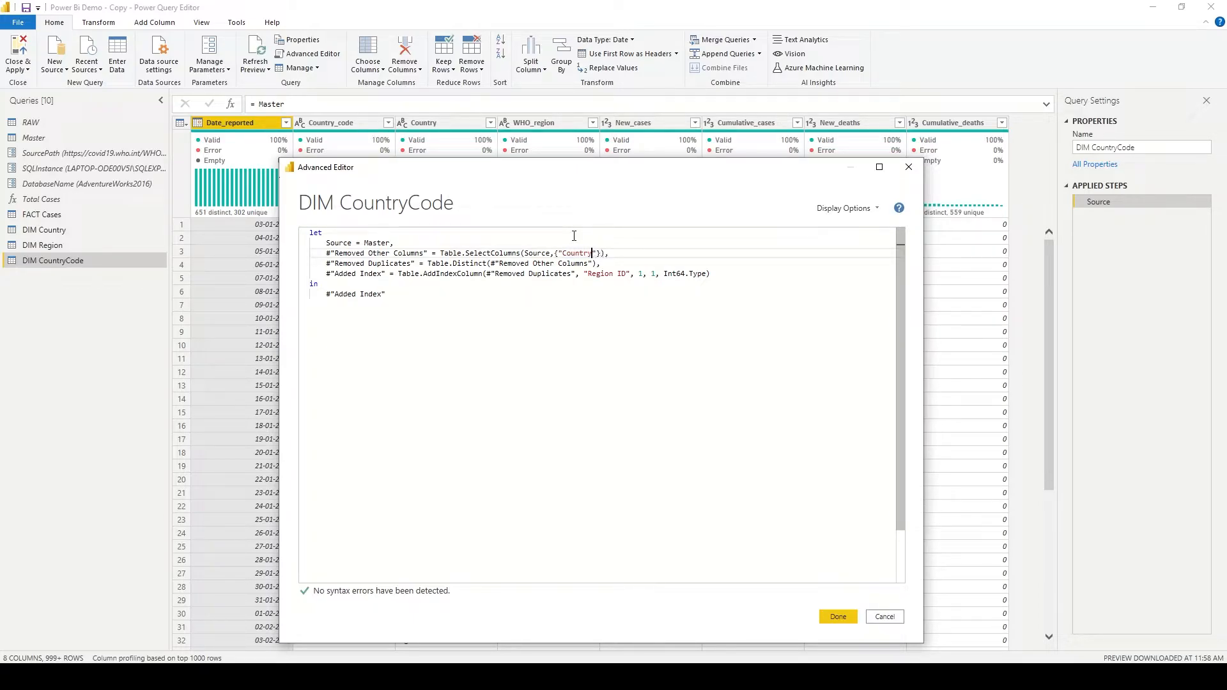
text(_code)
- Name the index column CountryCode ID and apply the DIM CountryCode code, and review the DIM Country and DIM Region queries
double_click(601, 273)
text(Cou)
text(ntryCode)
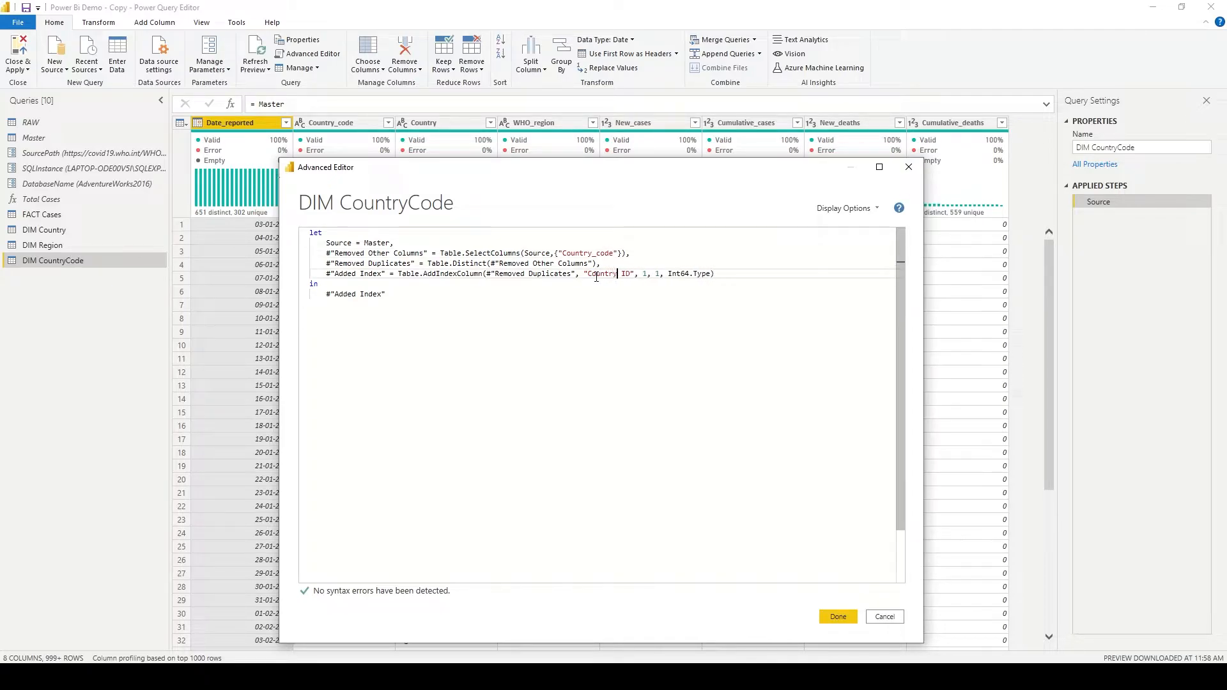
click(842, 616)
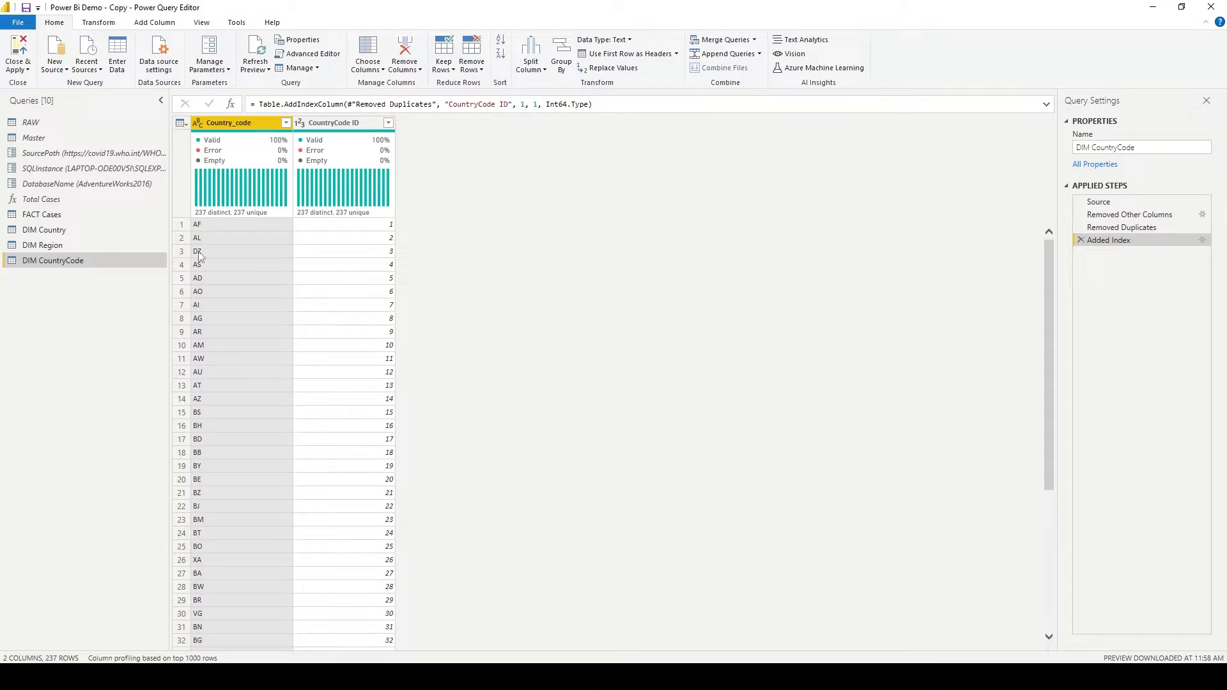
click(51, 231)
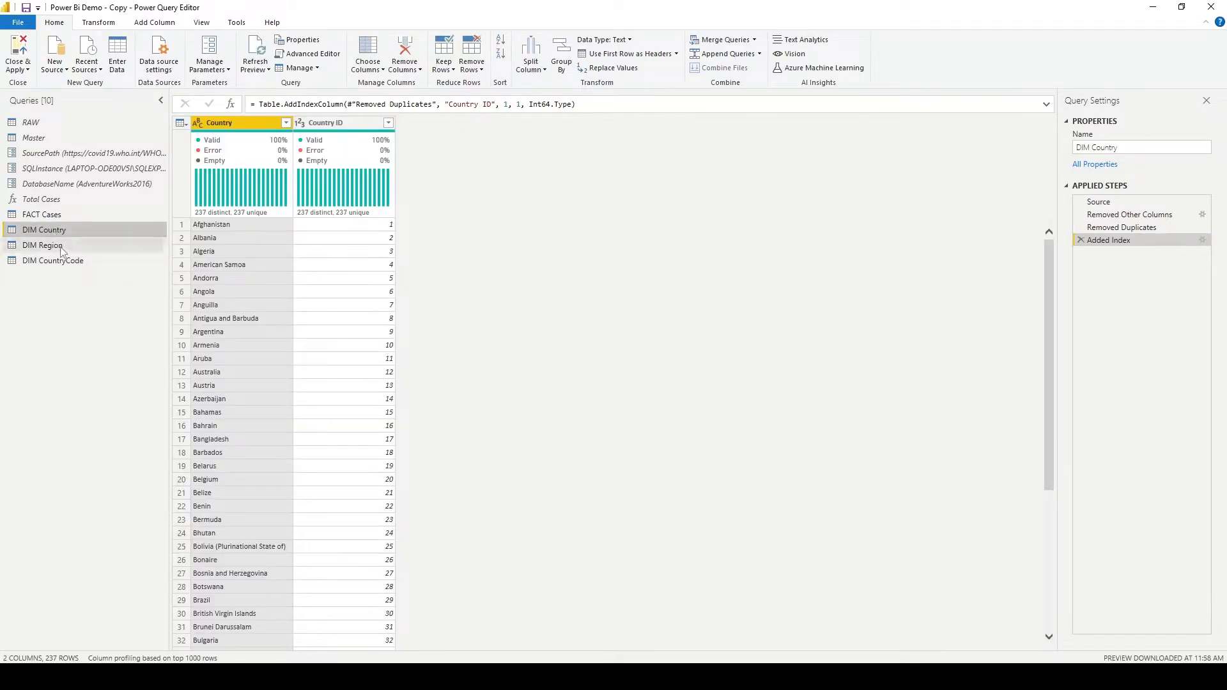
click(62, 248)
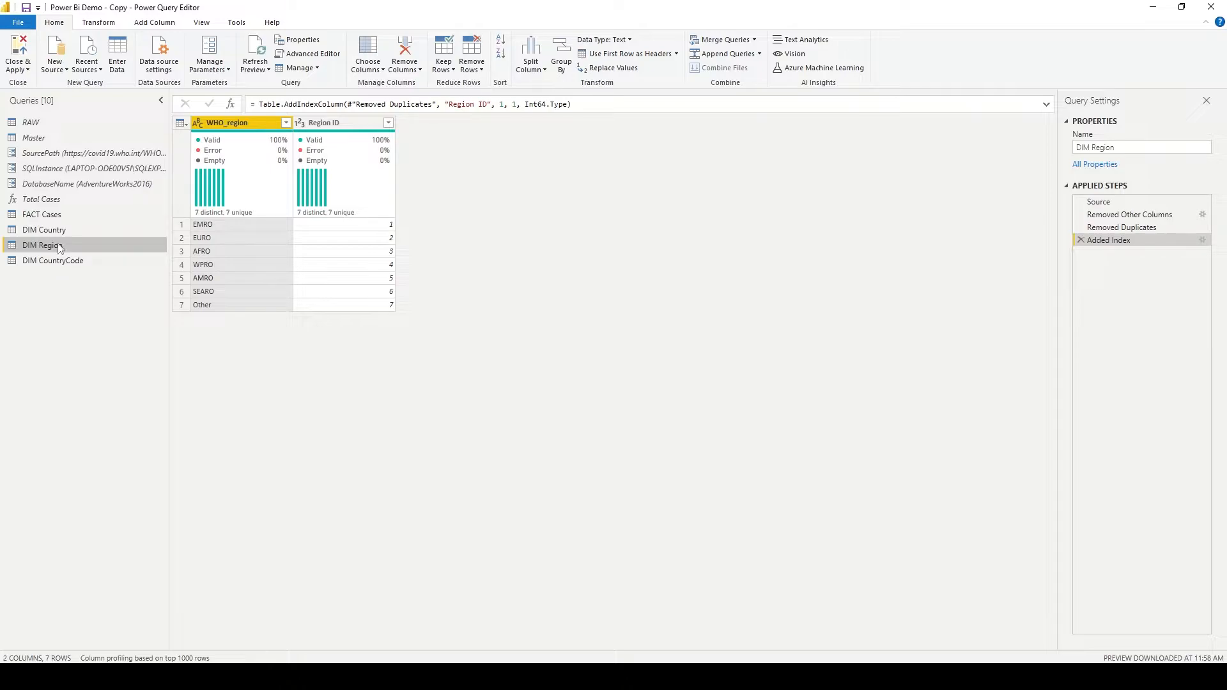
- Move the RAW and Master queries into a new group named Master Data, and view both queries
click(37, 121)
click(43, 132)
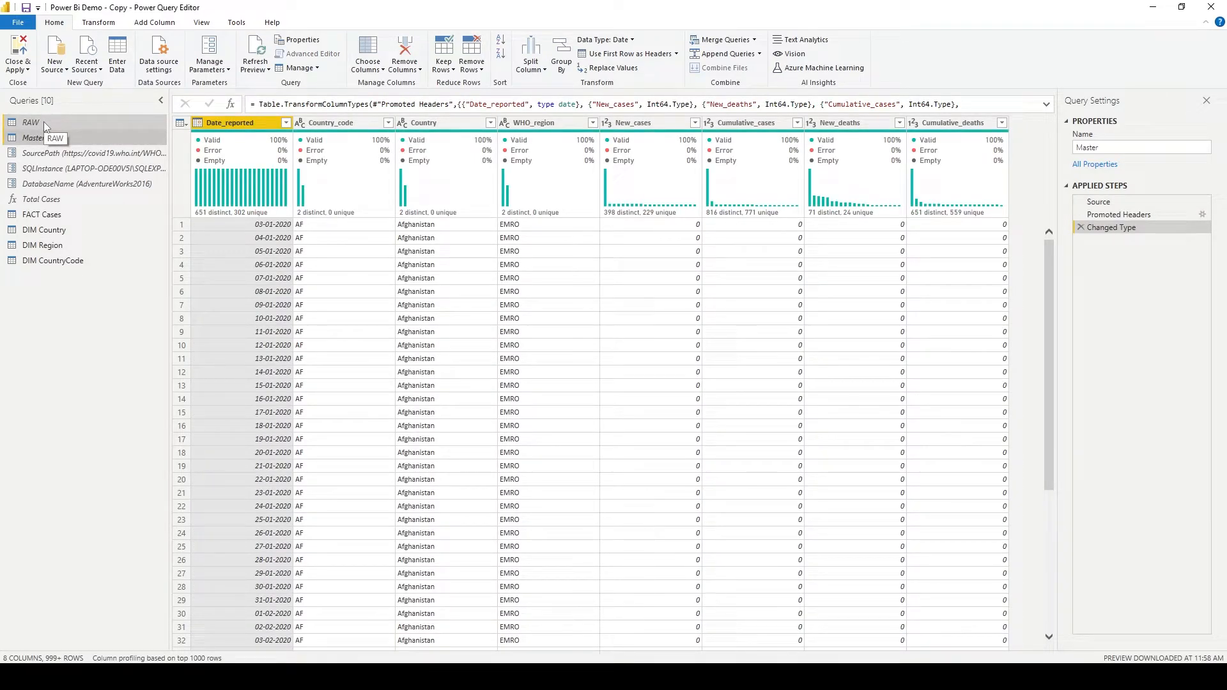
right_click(41, 122)
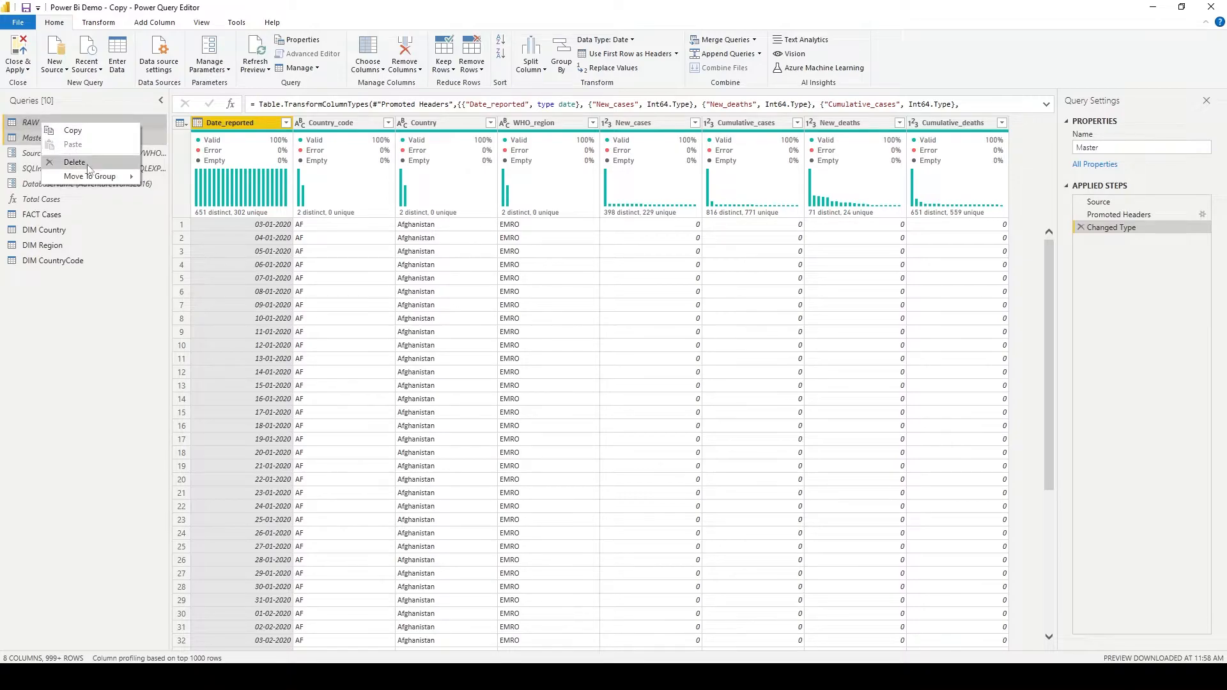
mouse_move(99, 177)
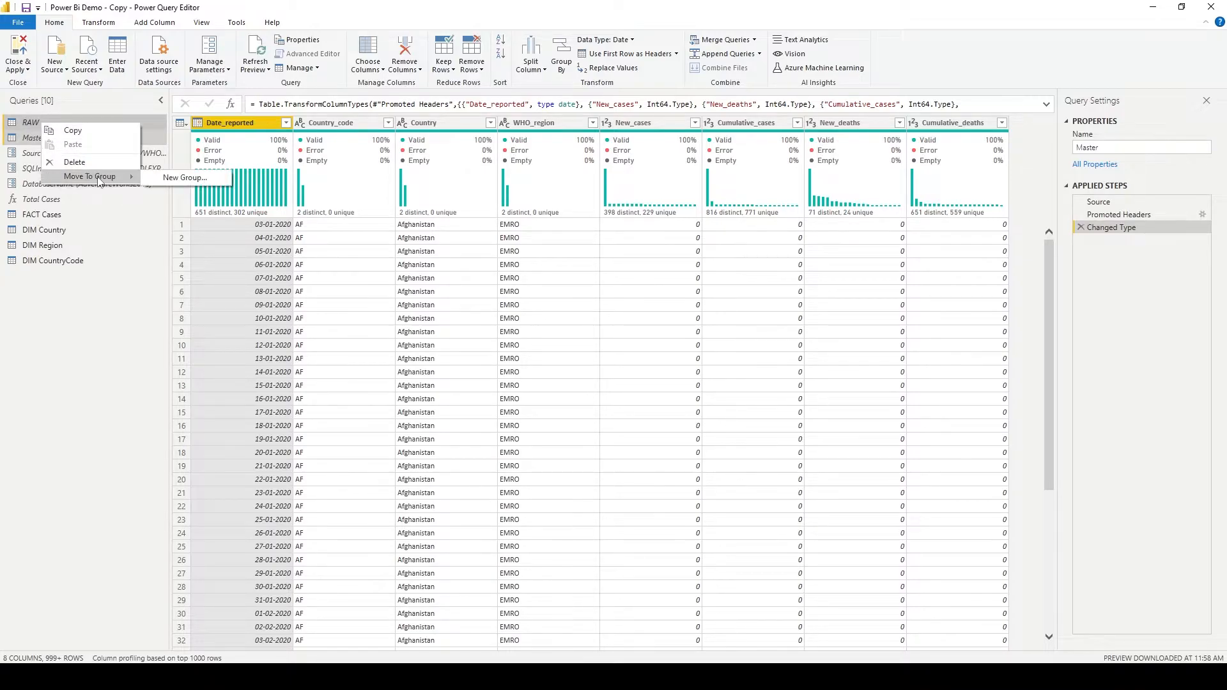
click(196, 179)
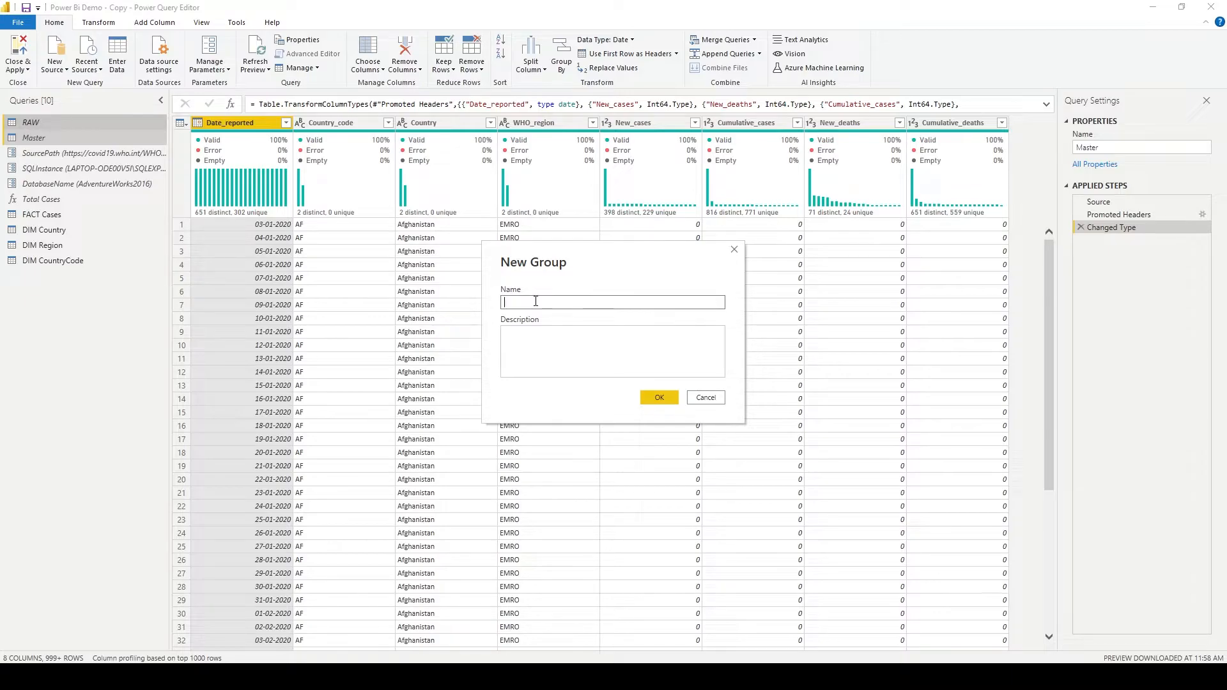
text(Master Data)
key(Return)
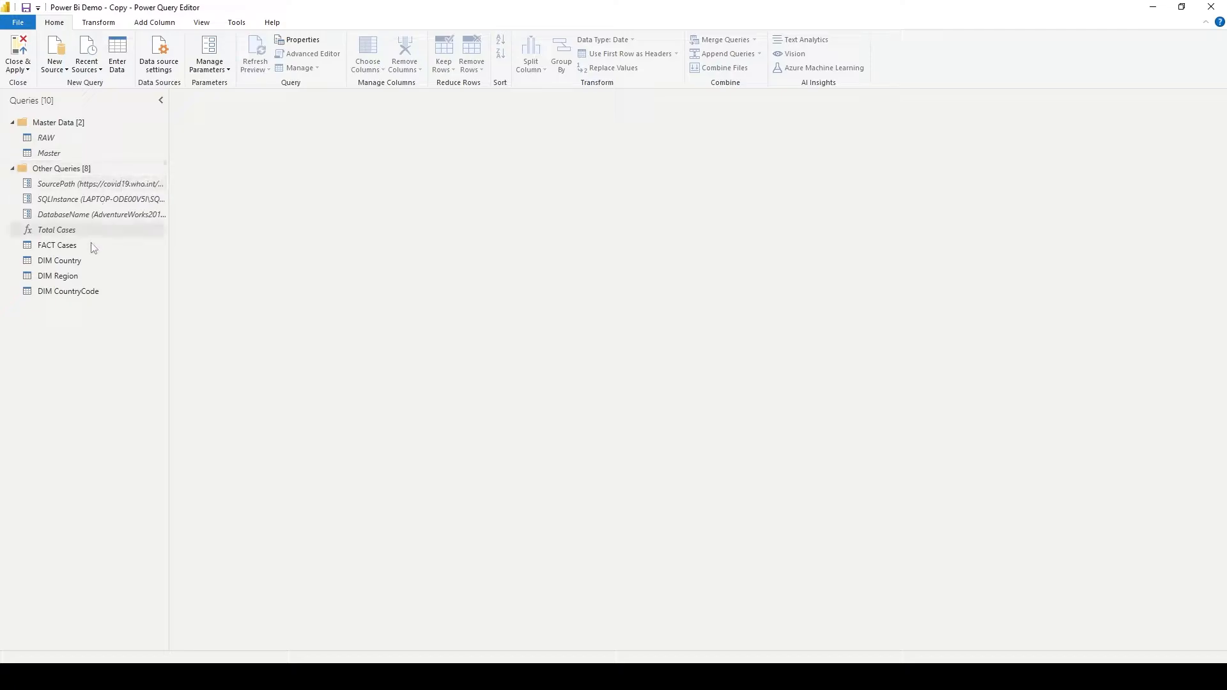
click(72, 151)
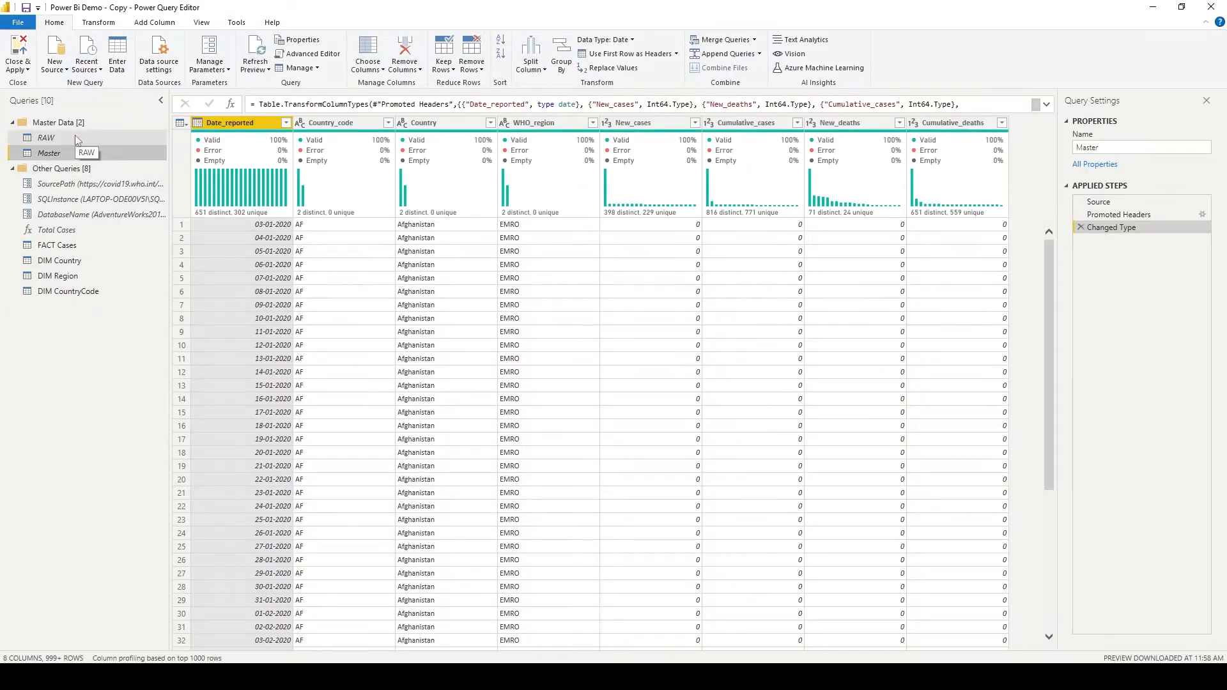
click(75, 137)
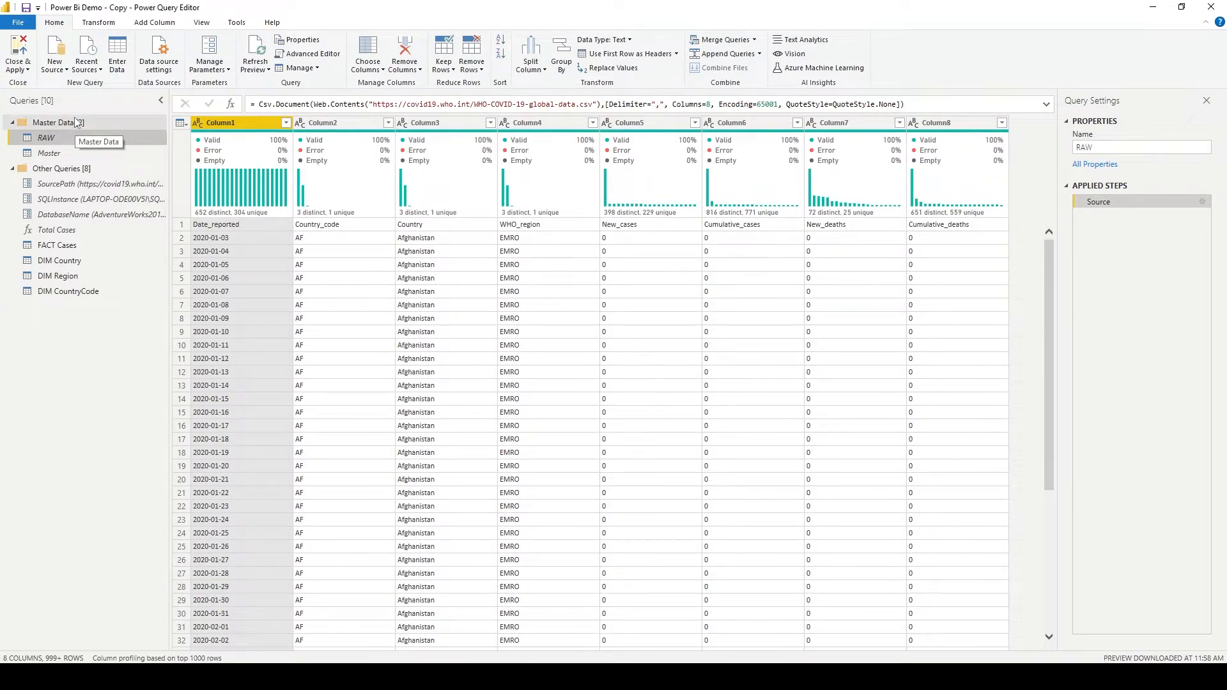
- Move the FACT Cases, DIM Country, DIM Region and DIM CountryCode queries into the Master Data group
click(73, 152)
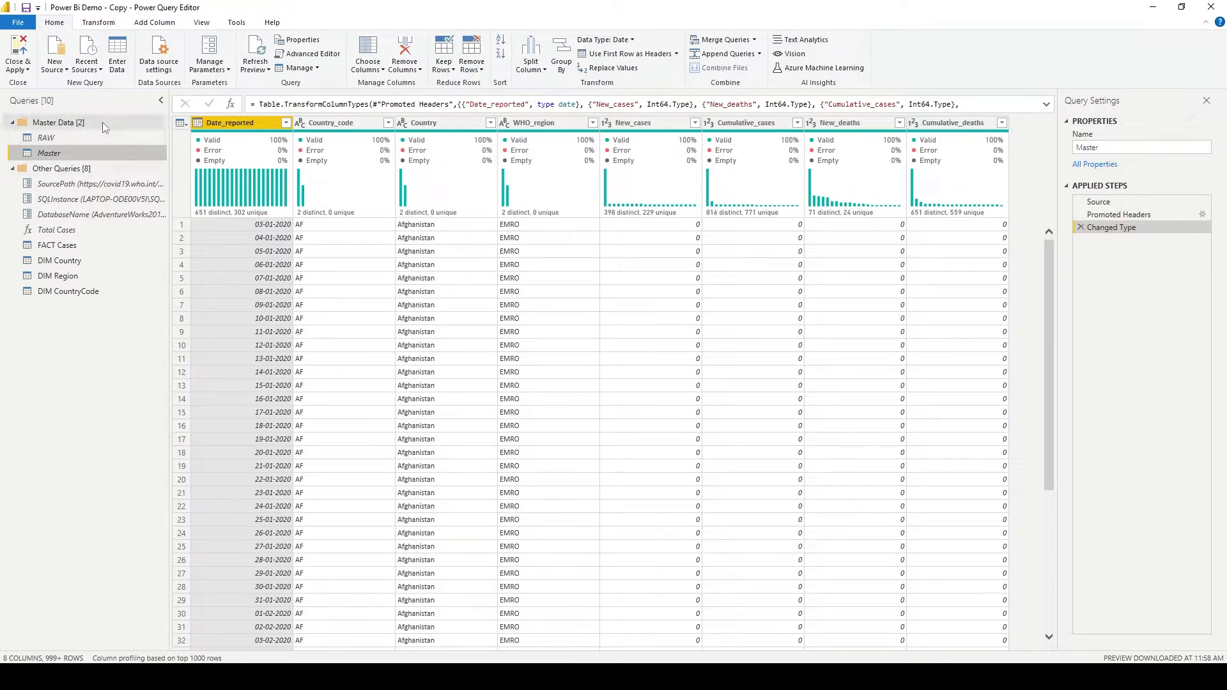
click(97, 246)
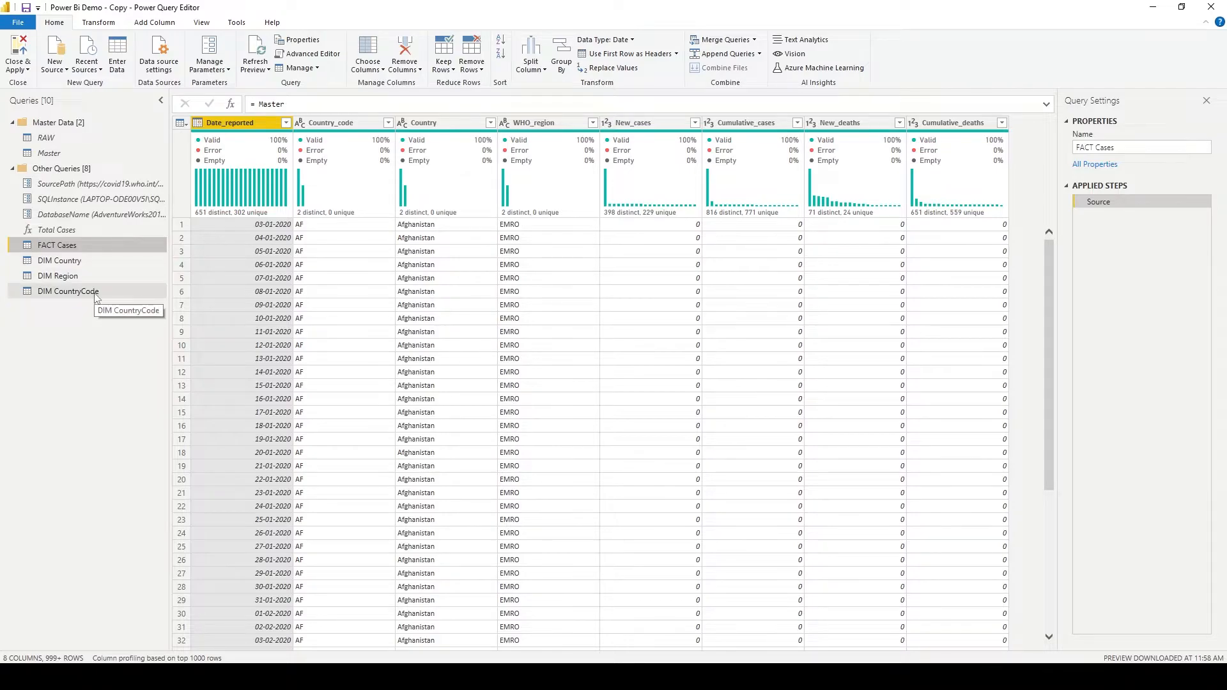
shift+click(96, 292)
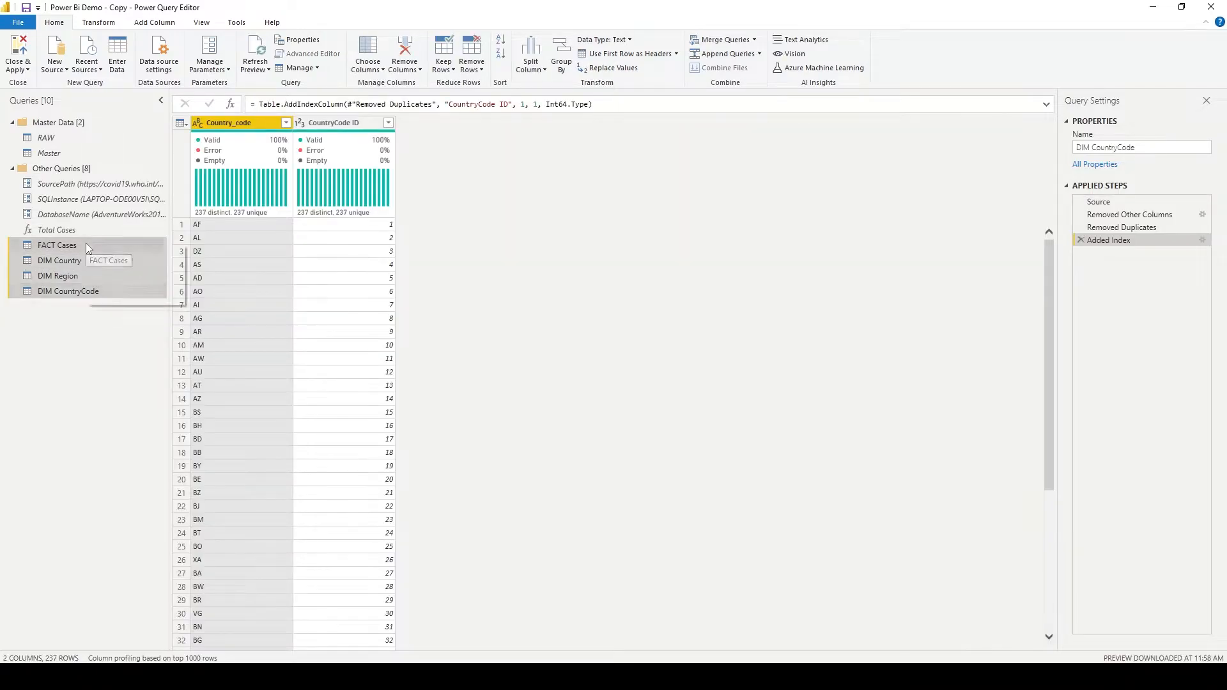
right_click(87, 245)
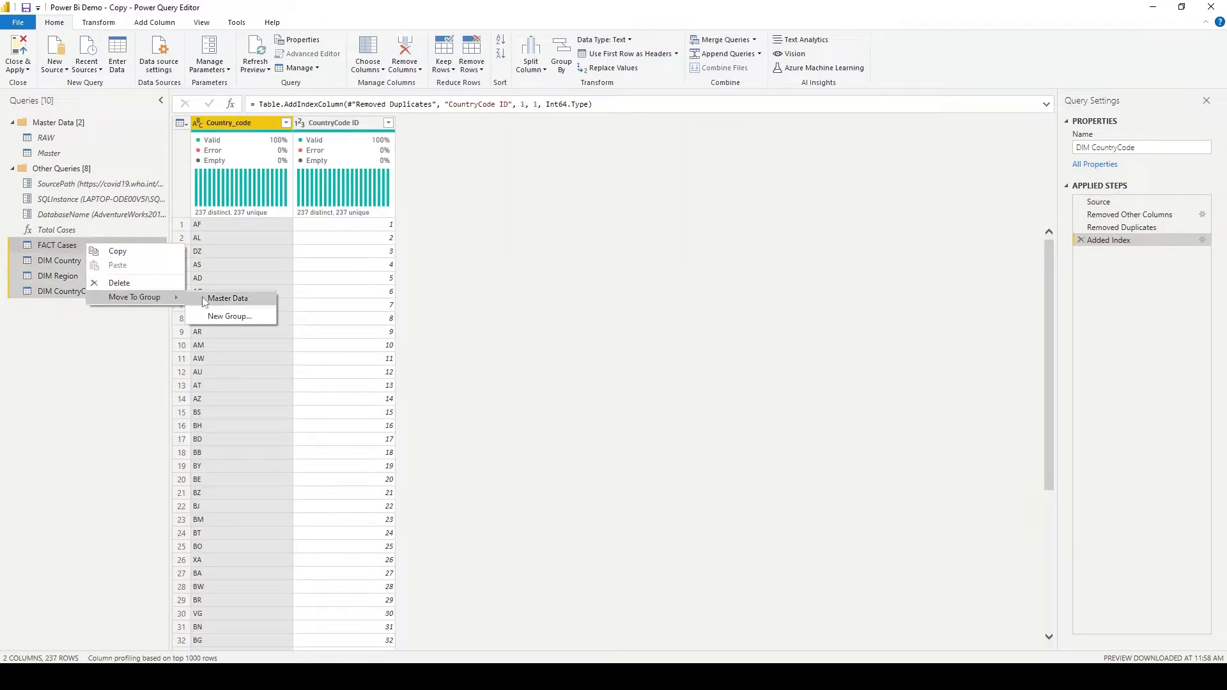
click(202, 296)
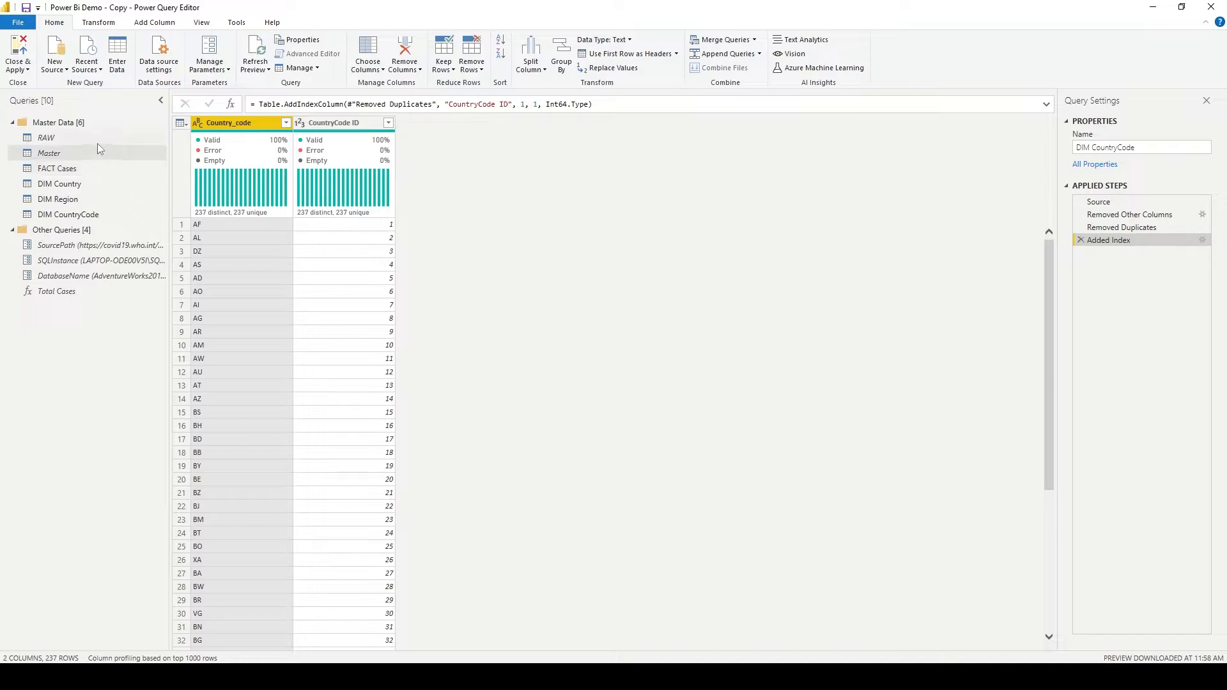
- Move the FACT Cases, DIM Country, DIM Region and DIM CountryCode queries out of Master Data into a new group named Model
click(92, 124)
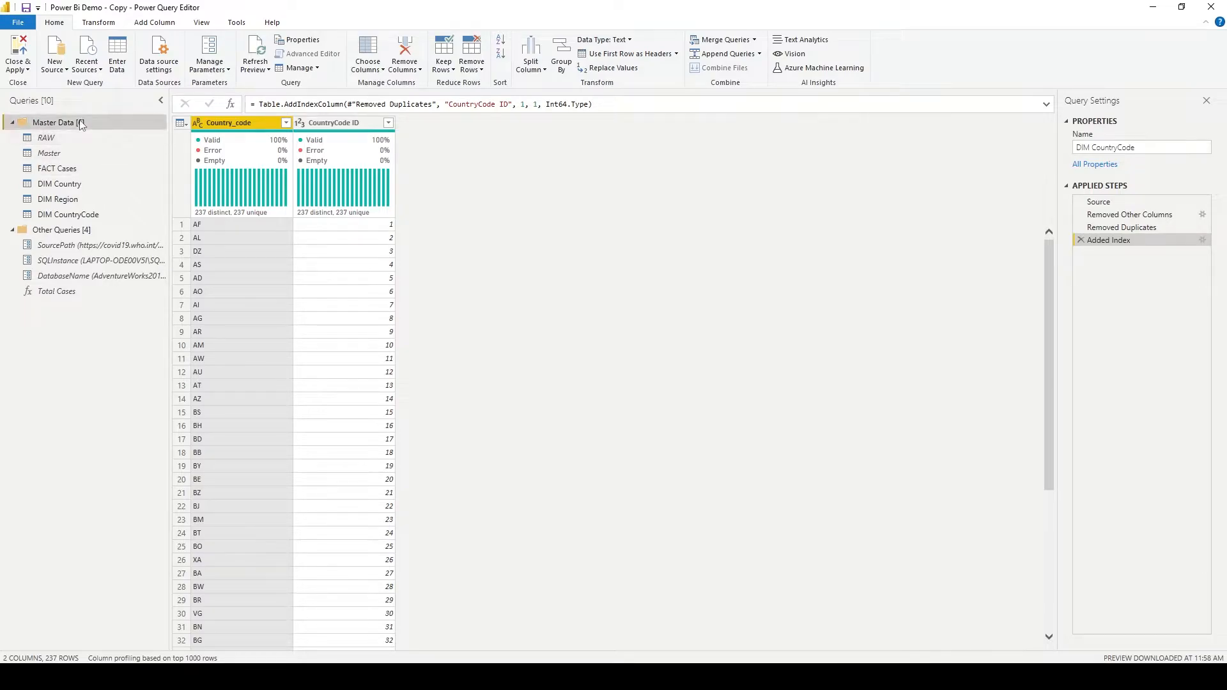
click(84, 170)
shift+click(90, 201)
shift+click(92, 215)
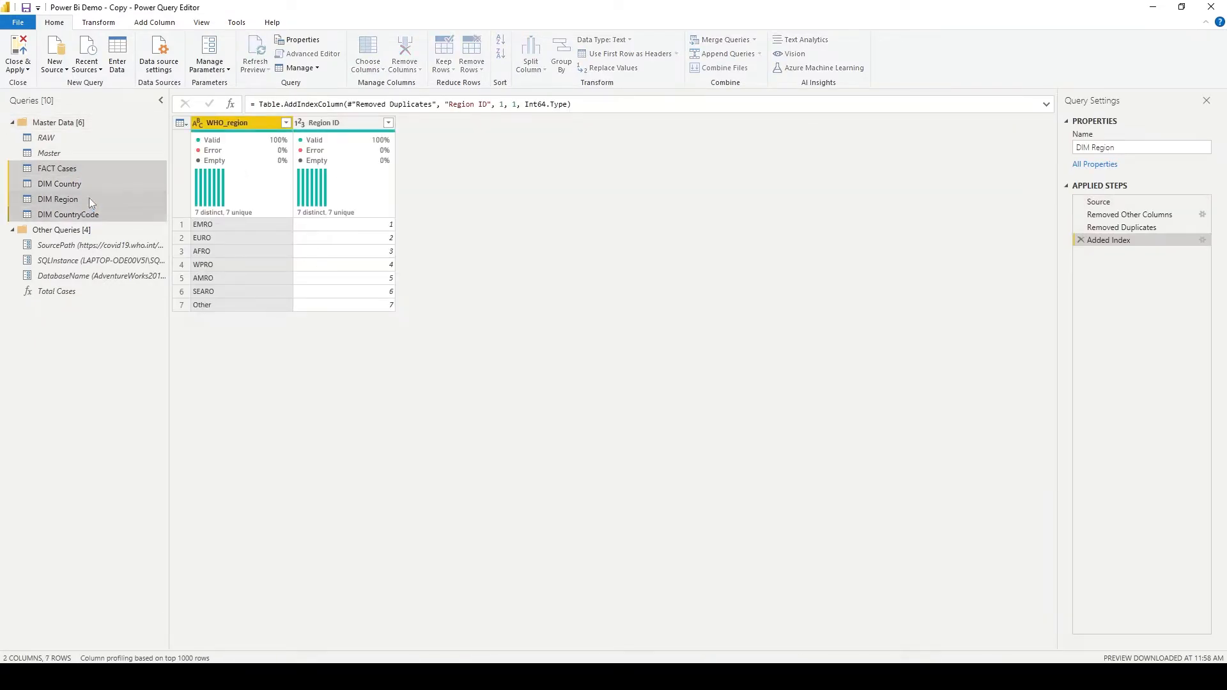
right_click(89, 180)
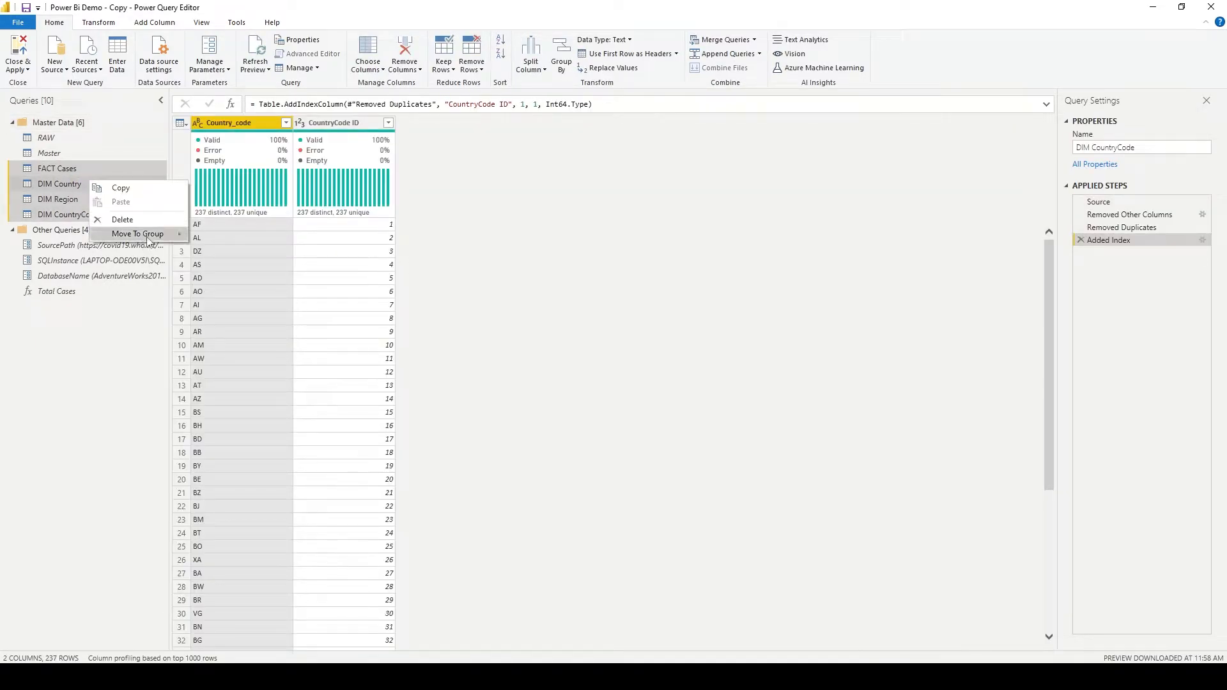
mouse_move(153, 233)
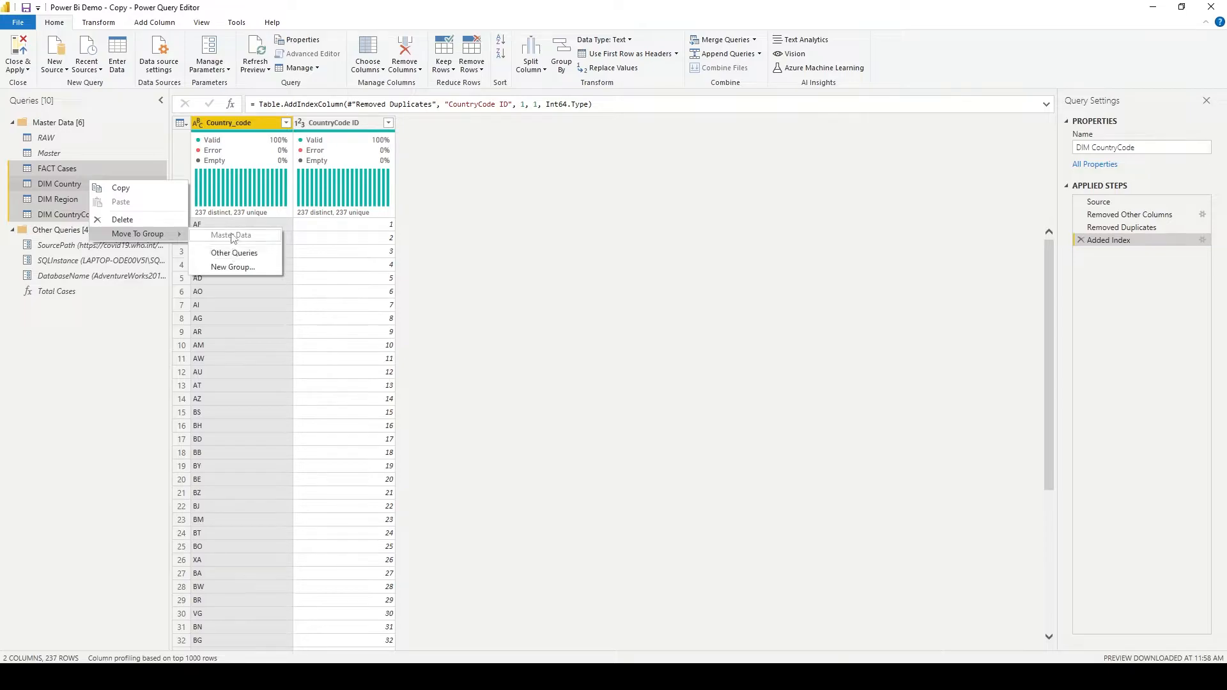
click(228, 268)
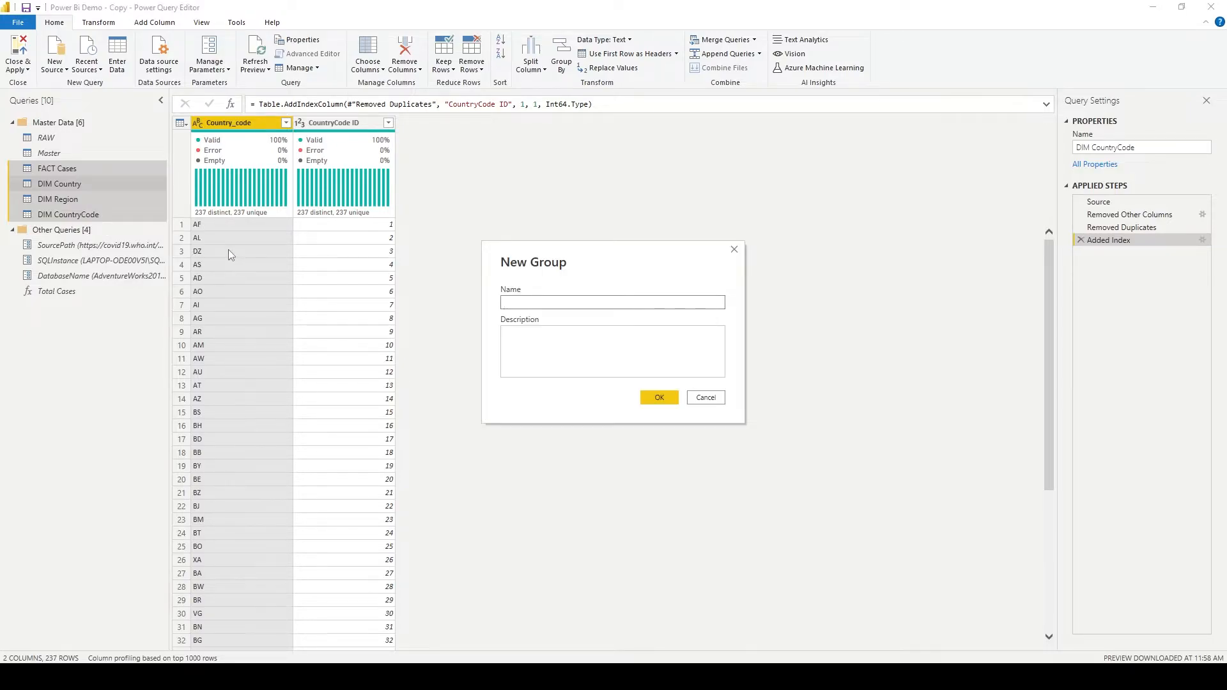
text(Model)
key(Return)
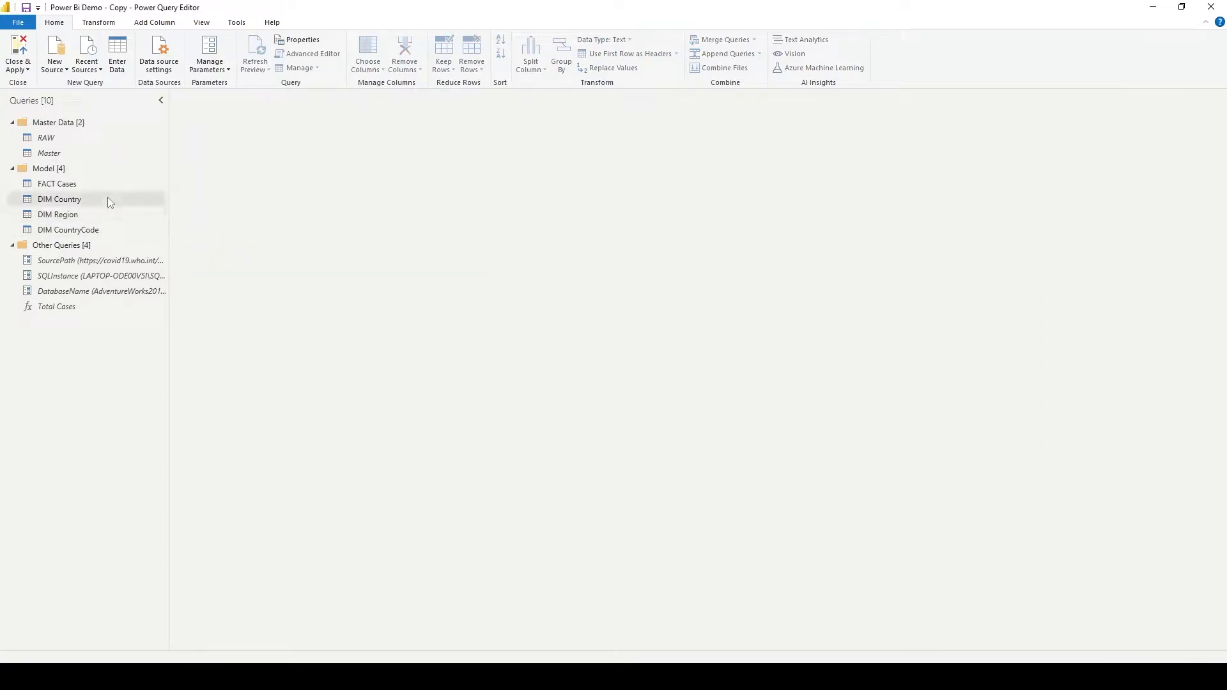
- Review the grouped queries, viewing RAW, FACT Cases and DIM CountryCode
click(105, 251)
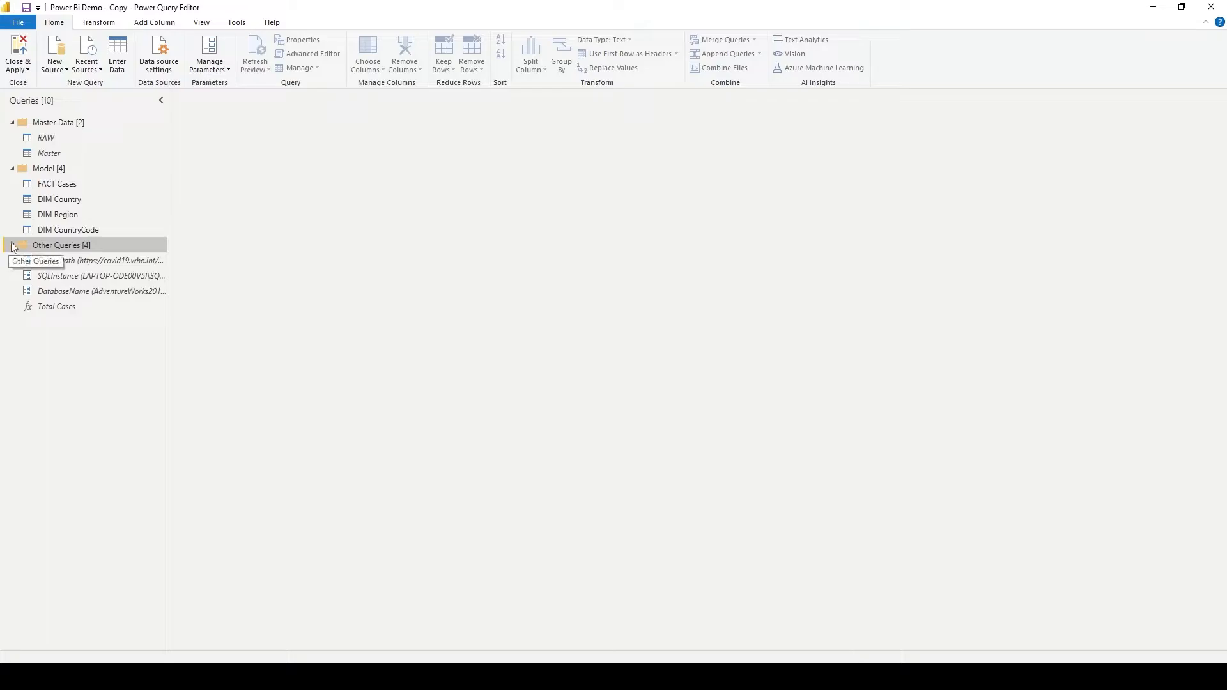
click(58, 185)
click(60, 141)
click(68, 184)
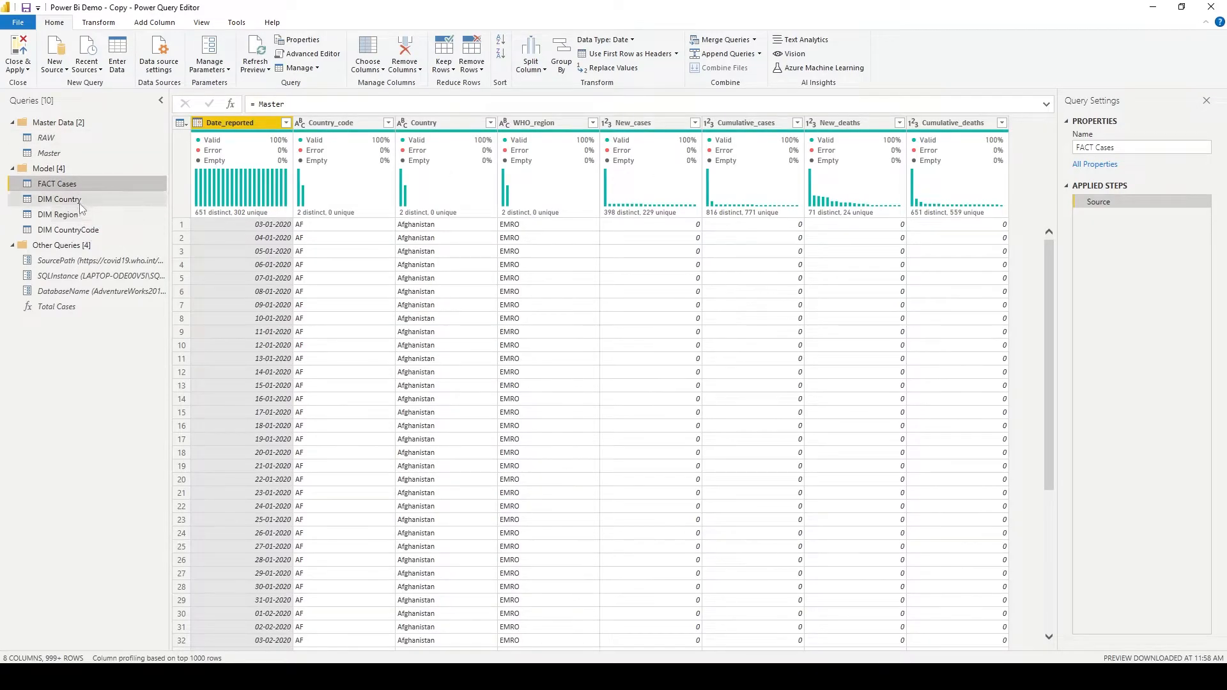
click(114, 231)
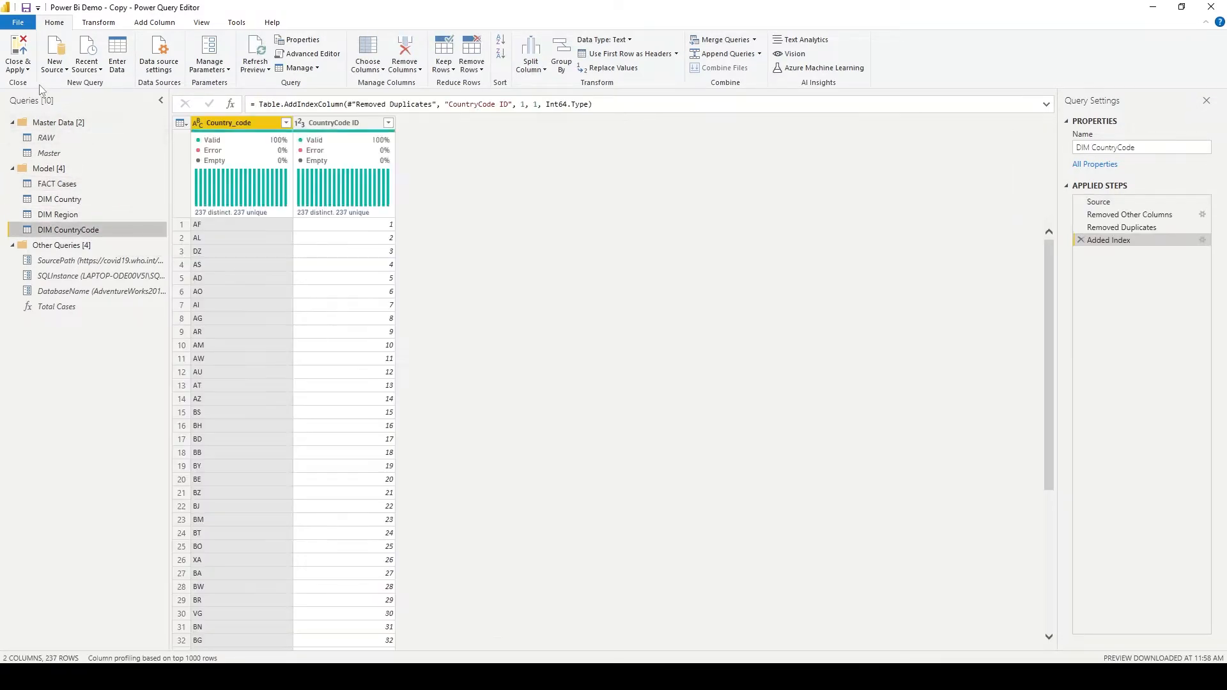
- View FACT Cases, and close the Power Query Editor while applying all pending query changes
click(18, 68)
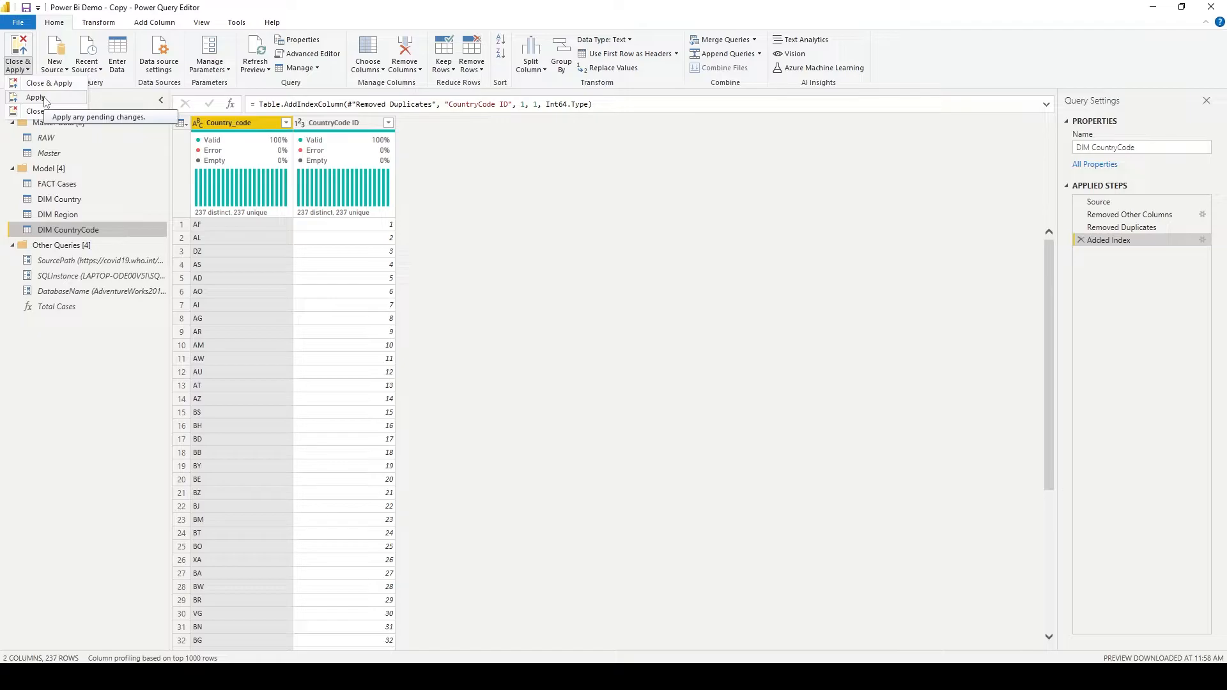
click(97, 350)
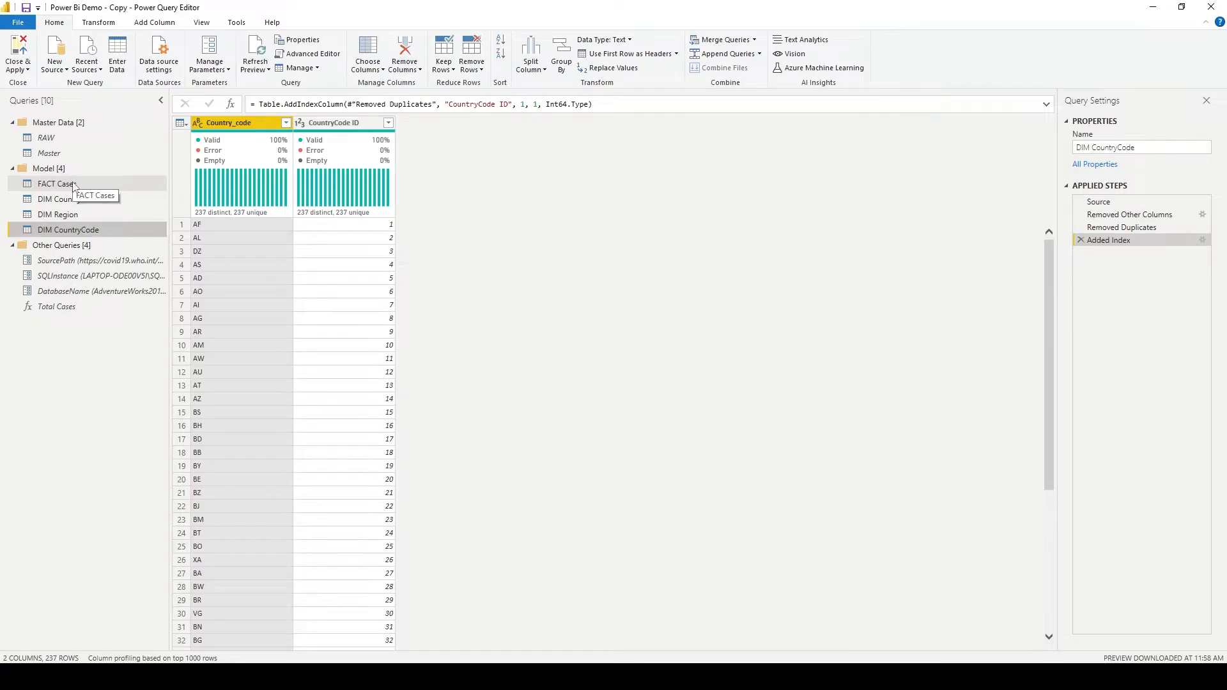
click(74, 185)
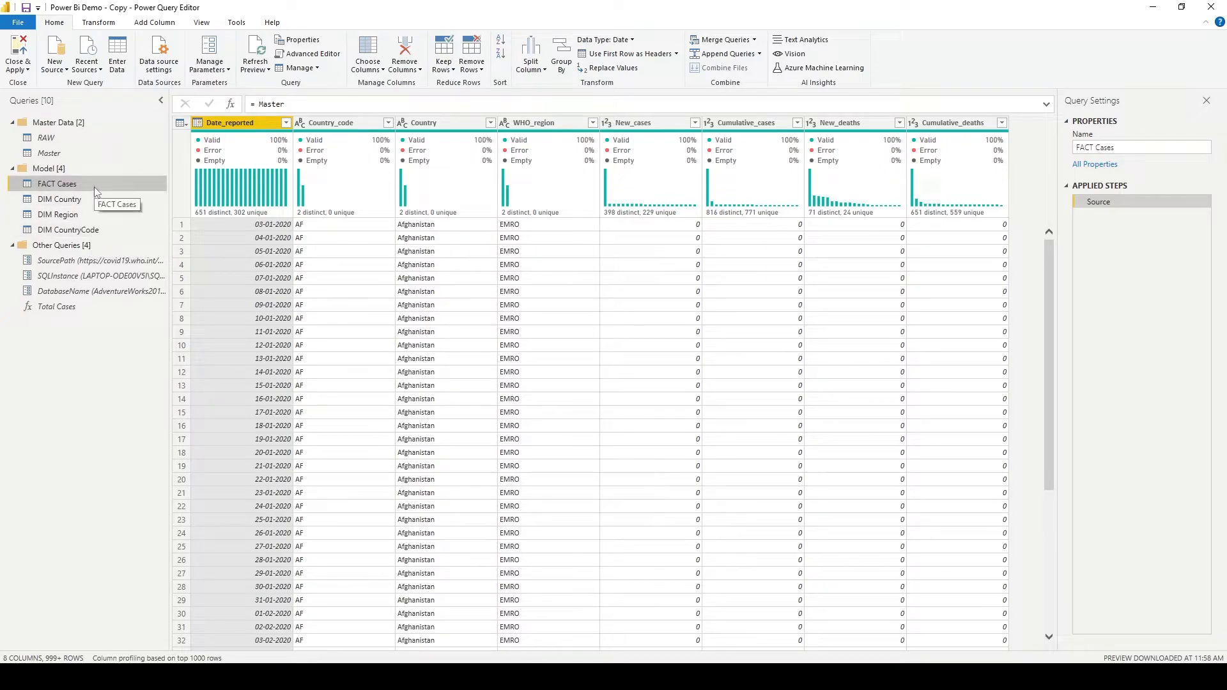
click(19, 67)
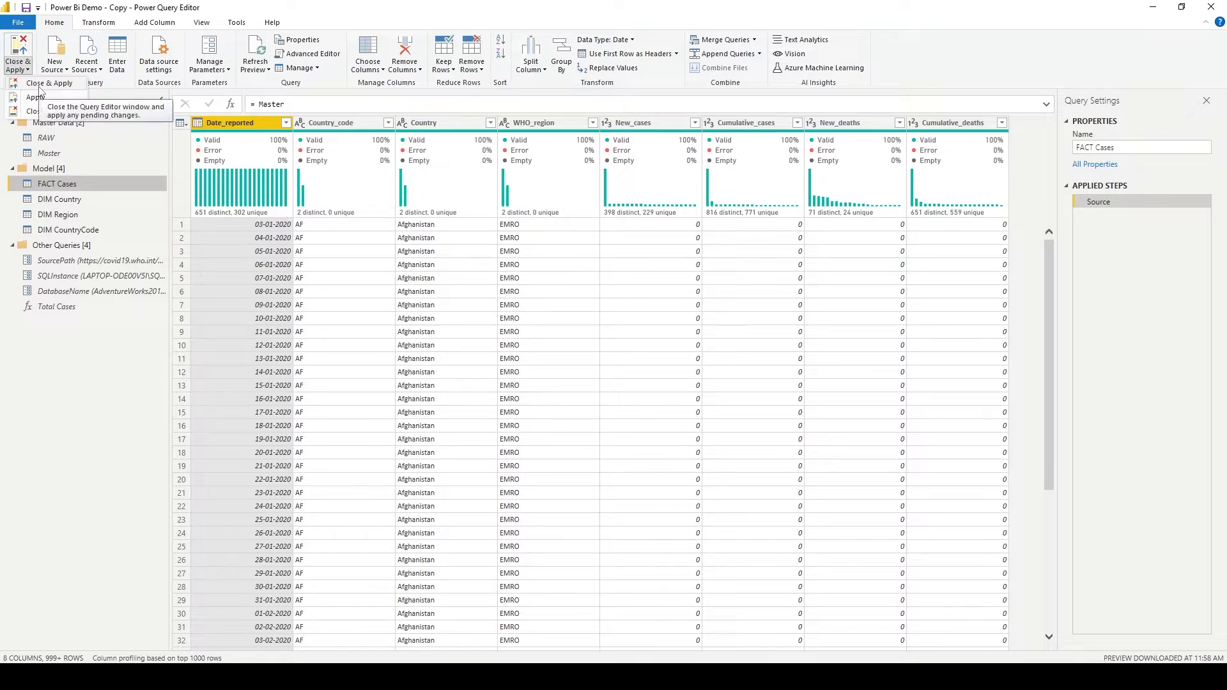
click(39, 86)
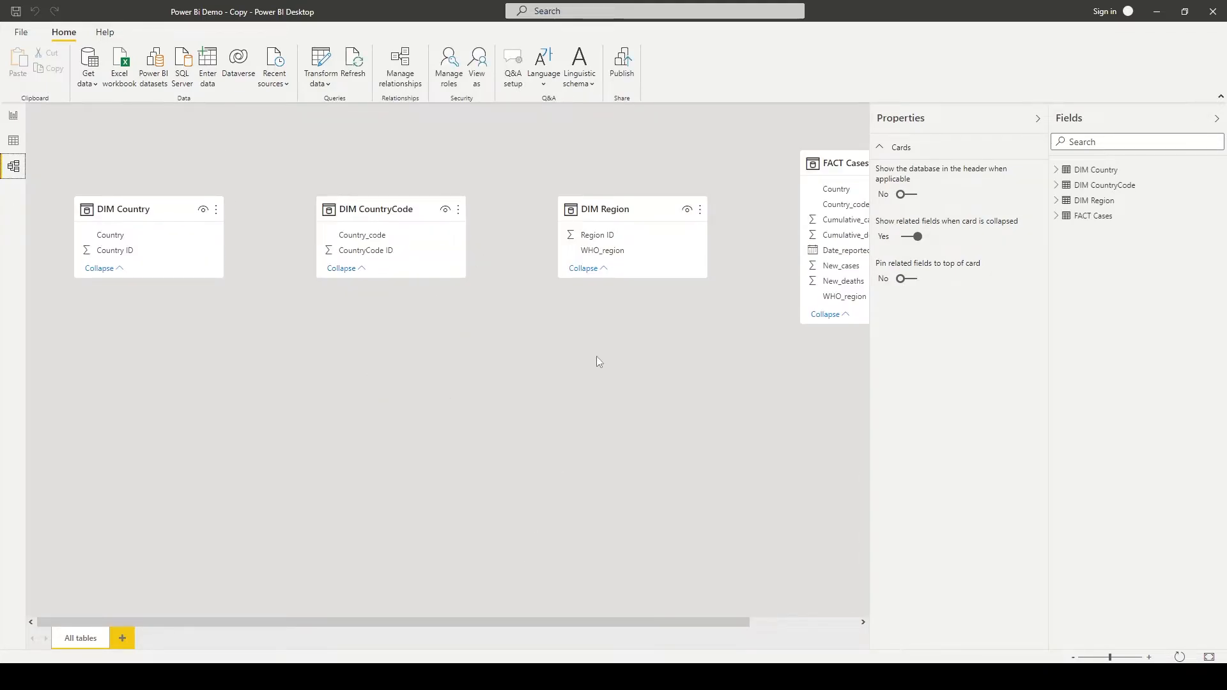
- Arrange the model diagram with FACT Cases on one side and the three DIM tables around its right, and make the FACT Cases card slightly taller
drag(855, 166, 343, 321)
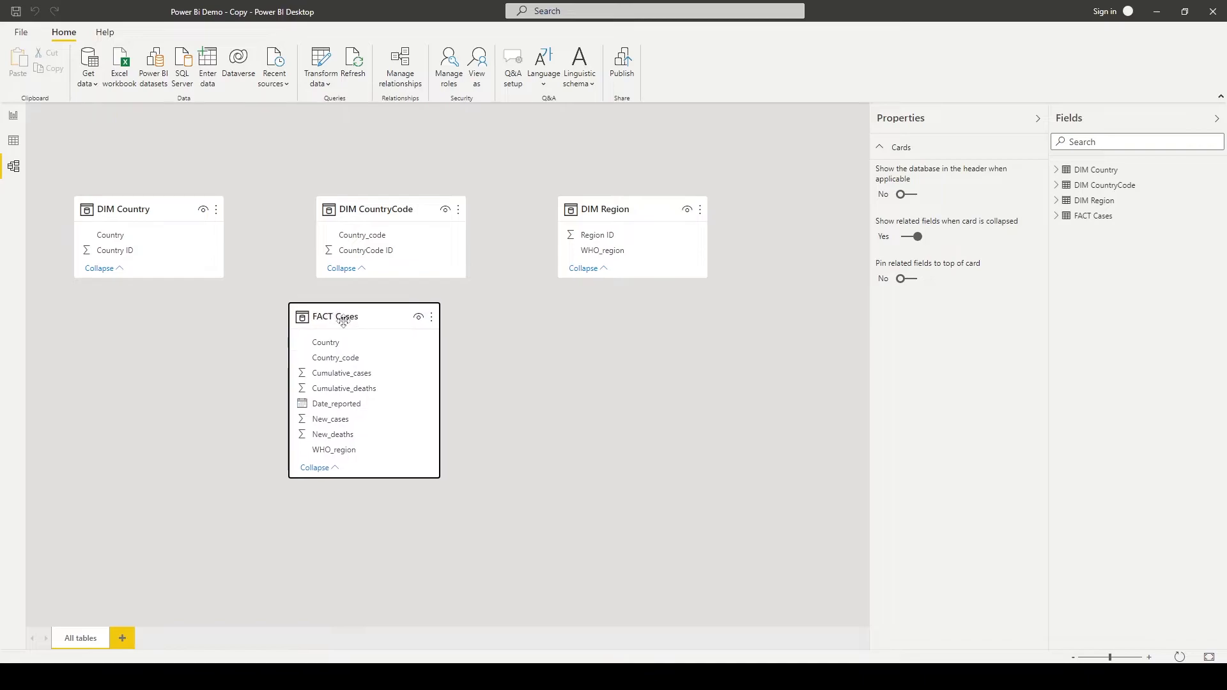
drag(605, 209, 719, 381)
drag(377, 209, 703, 225)
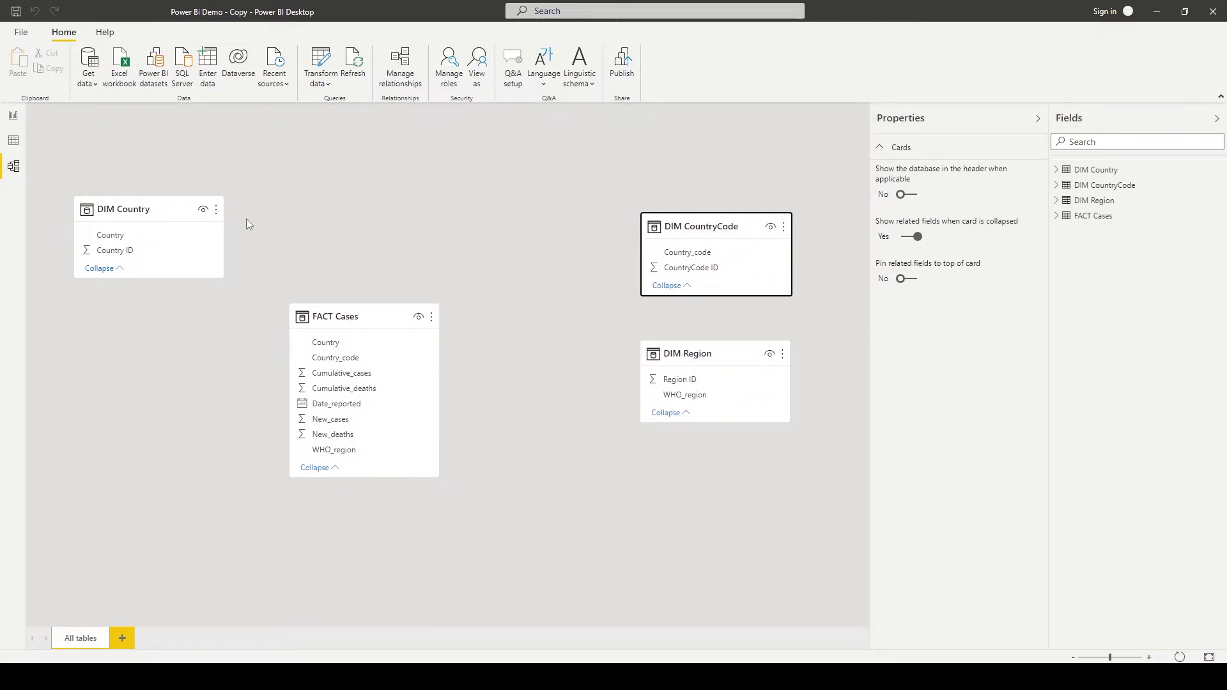
drag(181, 214, 577, 184)
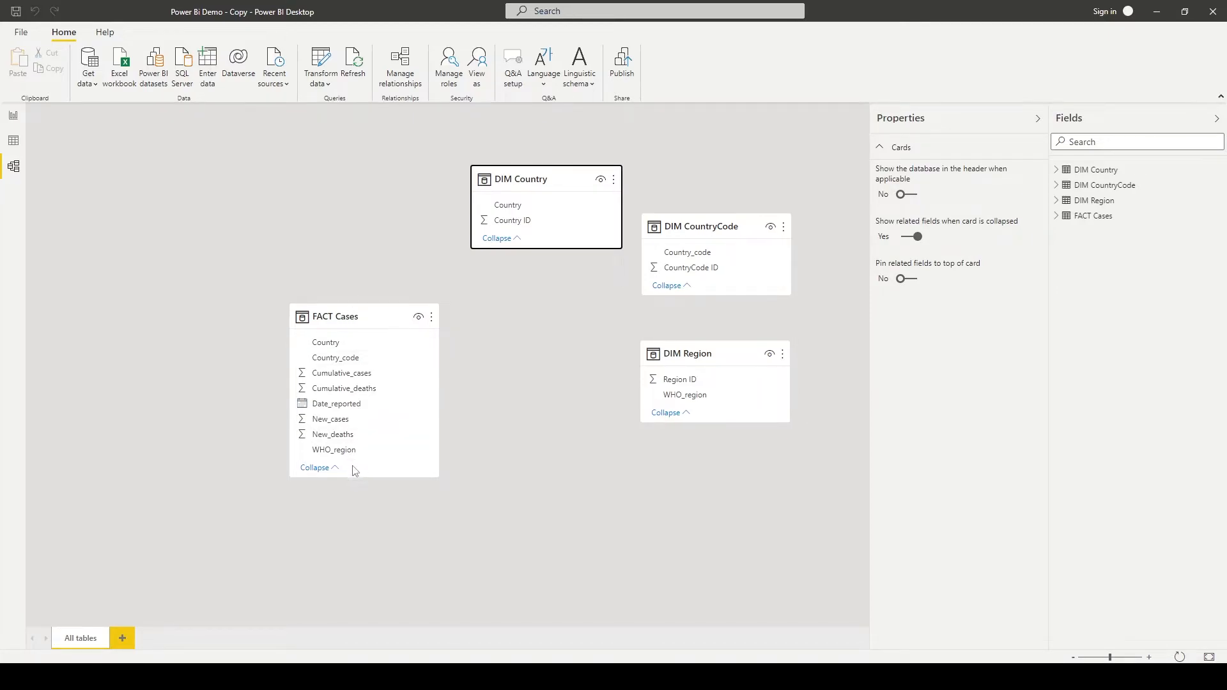
mouse_move(359, 481)
mouse_down()
mouse_move(369, 518)
mouse_move(373, 488)
mouse_up()
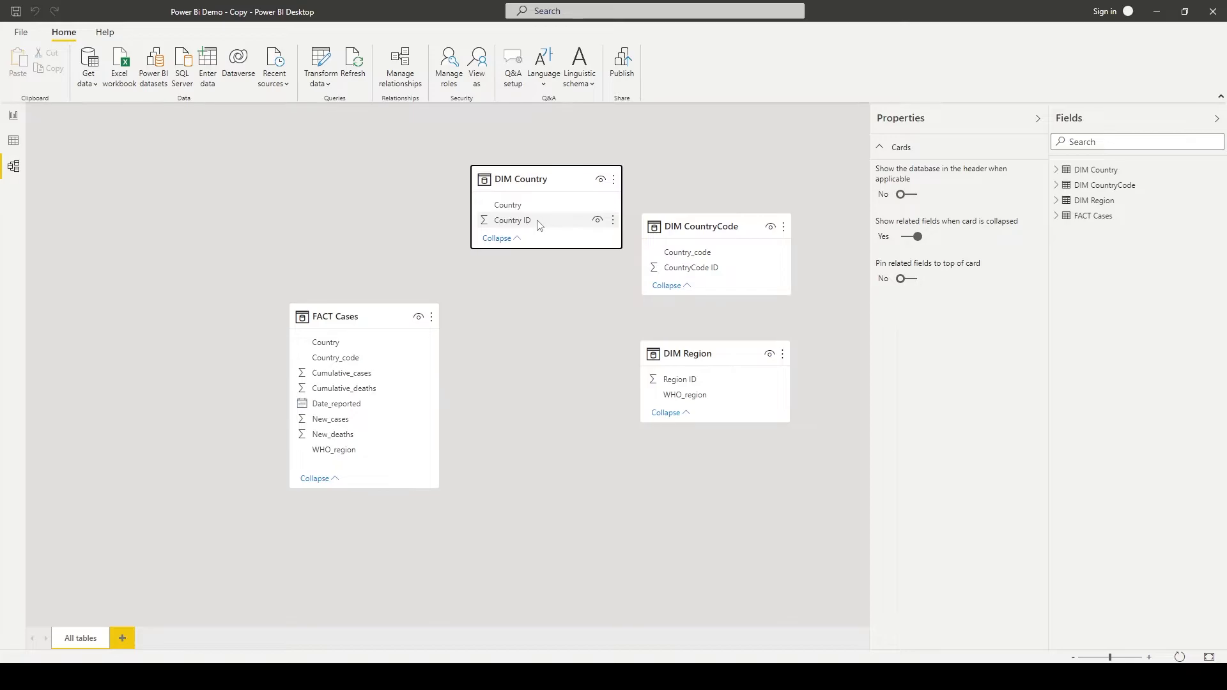
- Reopen the Power Query Editor and start a Merge Queries operation on FACT Cases, within the existing query
click(325, 61)
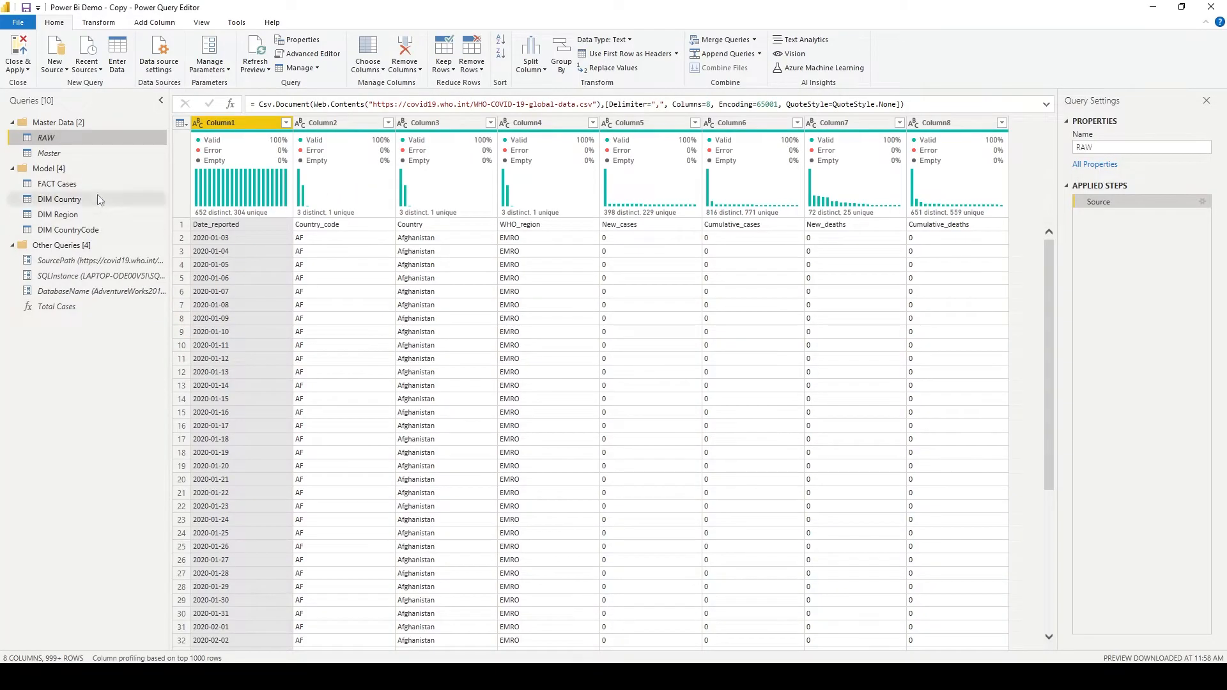
click(97, 190)
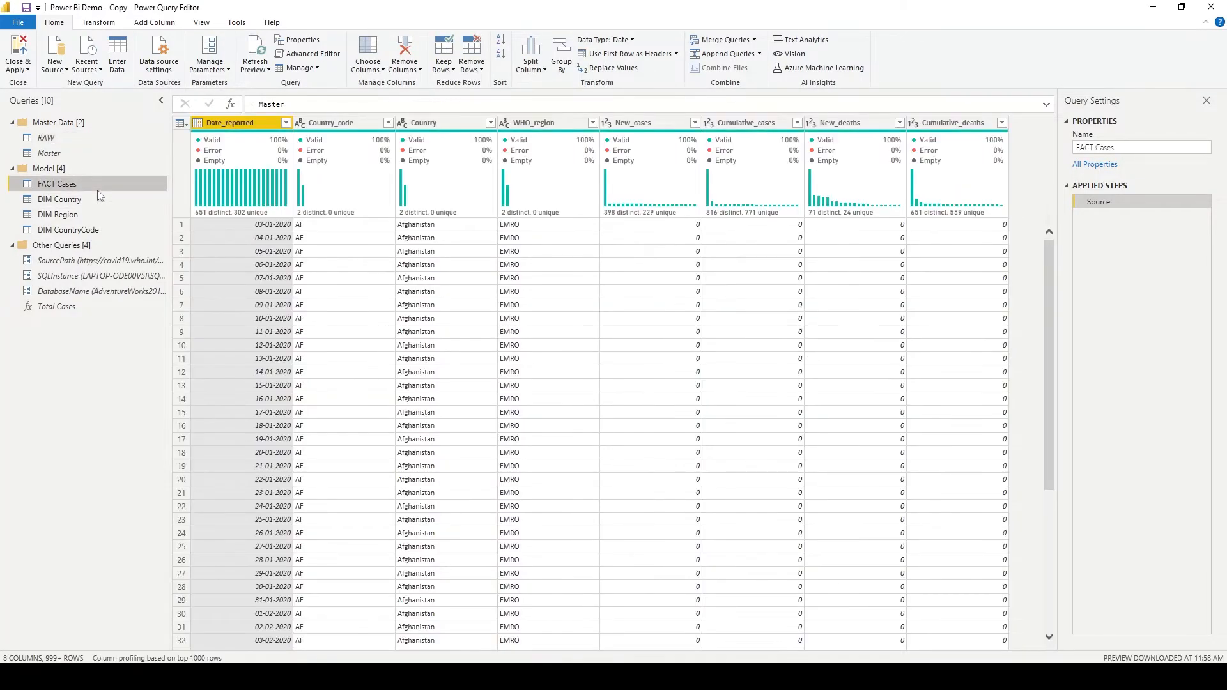
click(432, 122)
click(755, 40)
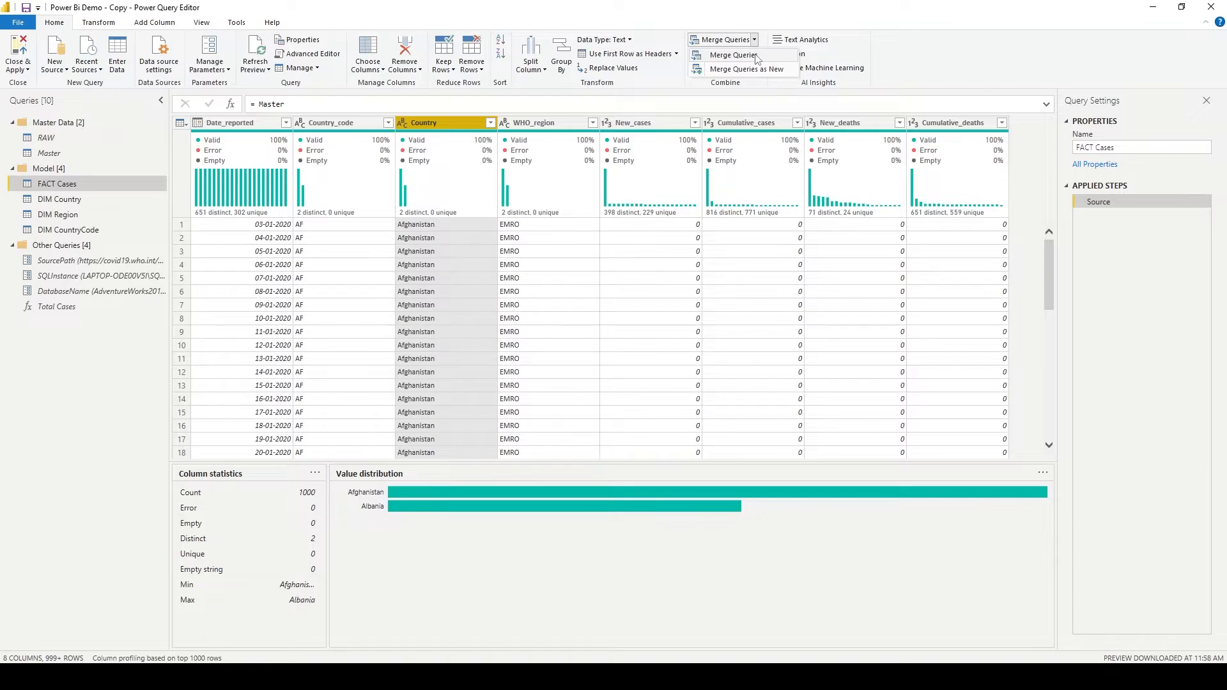
click(733, 55)
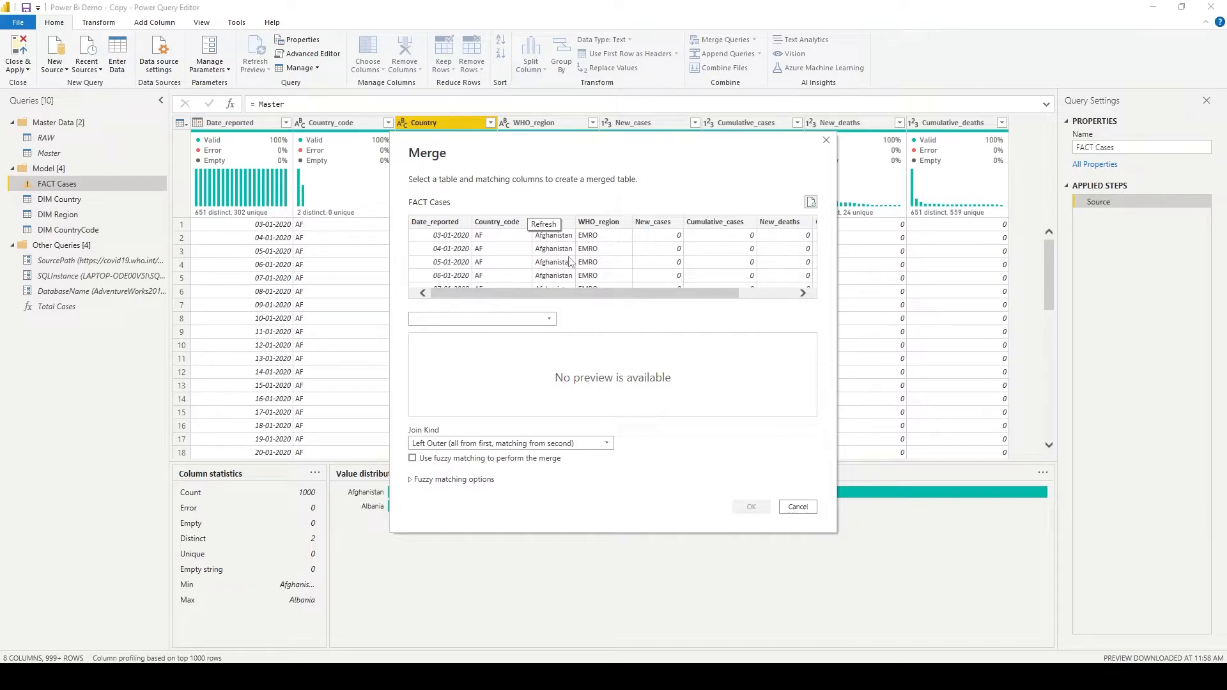
- Set DIM Country as the second merge table and match the Country columns of both tables
click(510, 319)
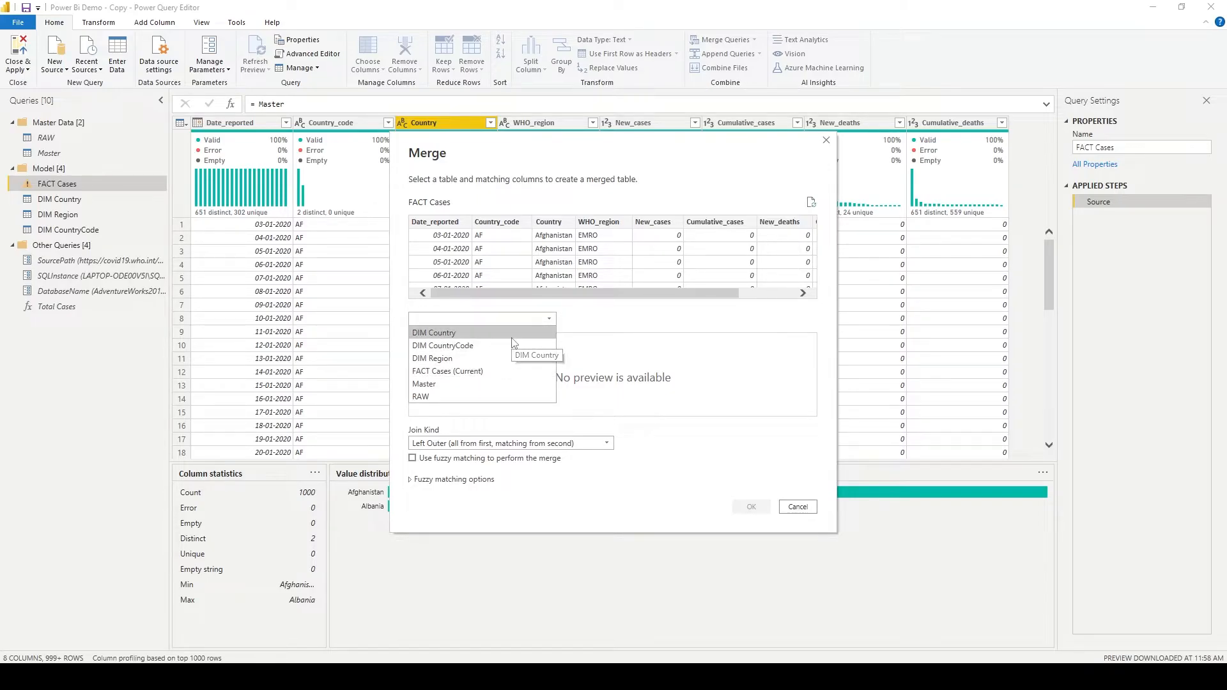
click(512, 337)
click(554, 224)
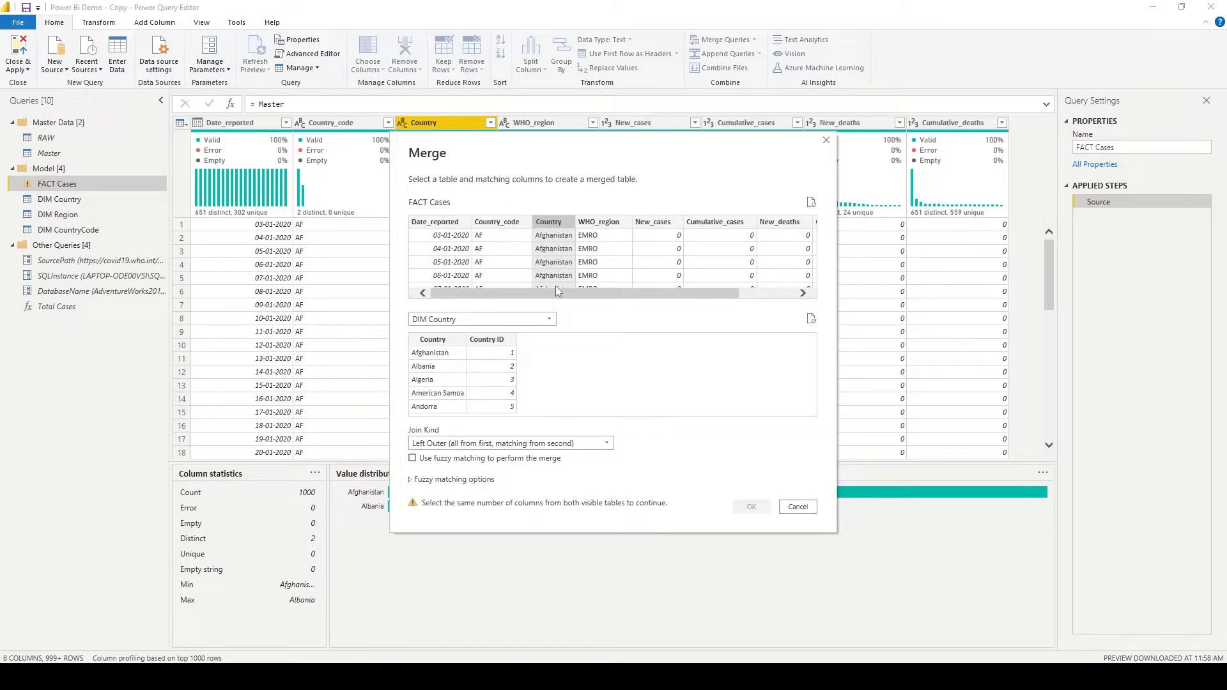
click(549, 319)
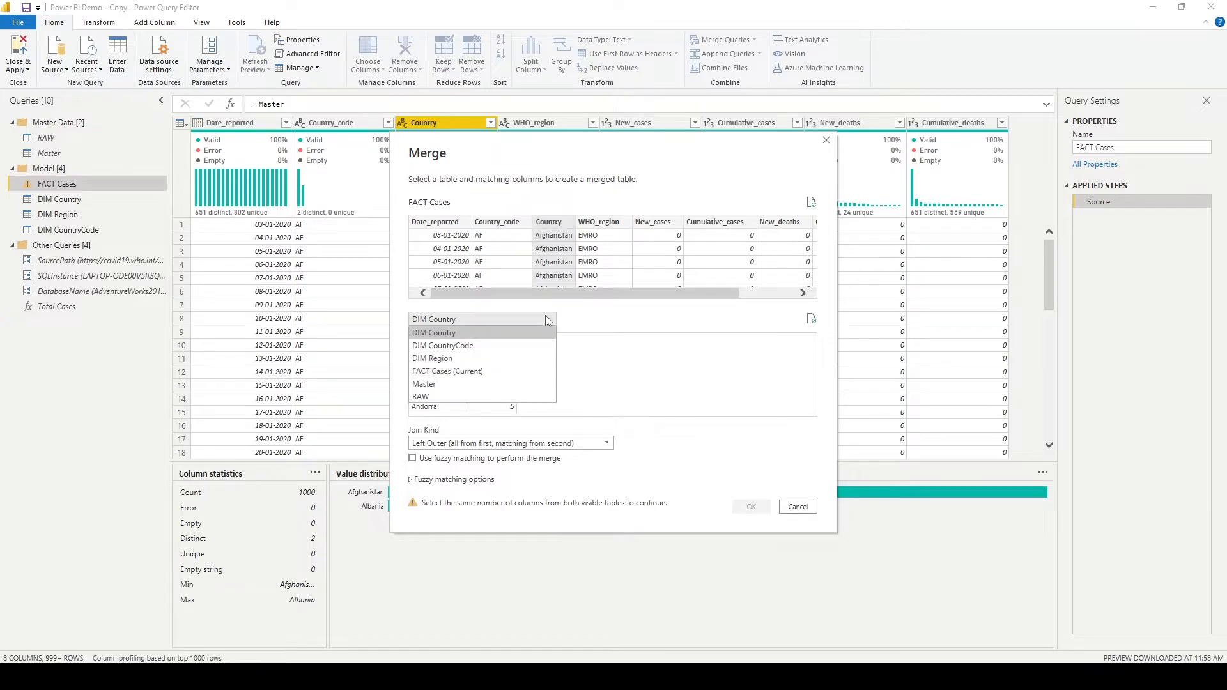
click(456, 335)
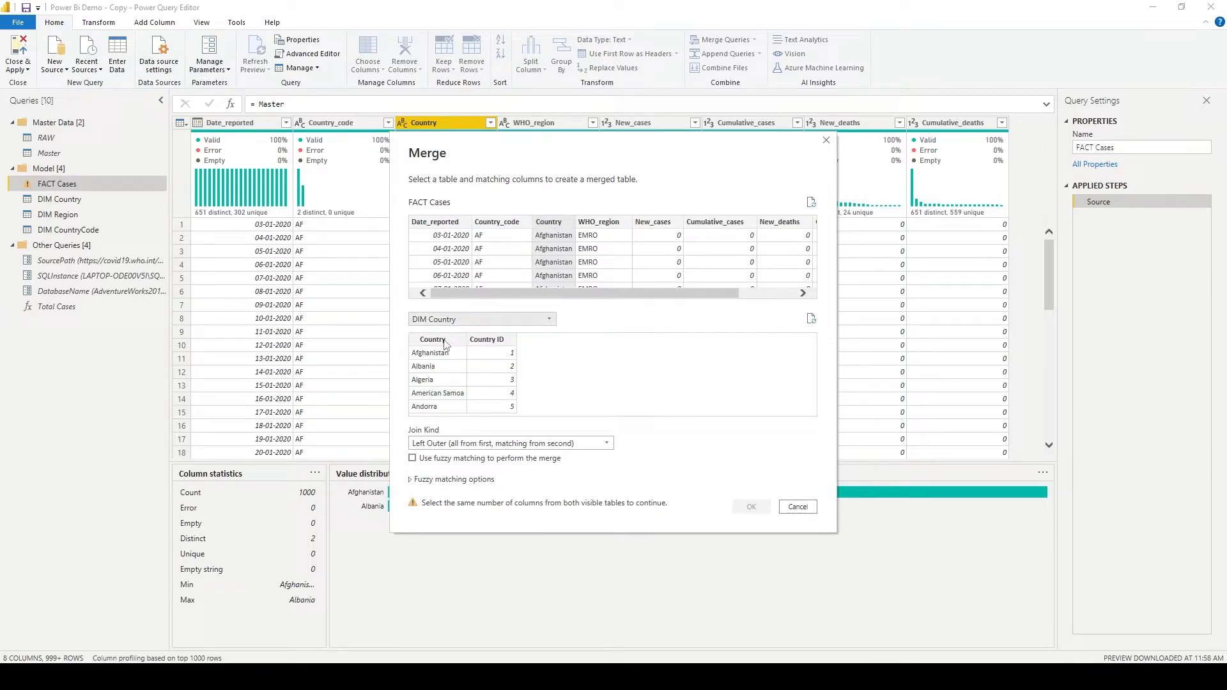
click(445, 341)
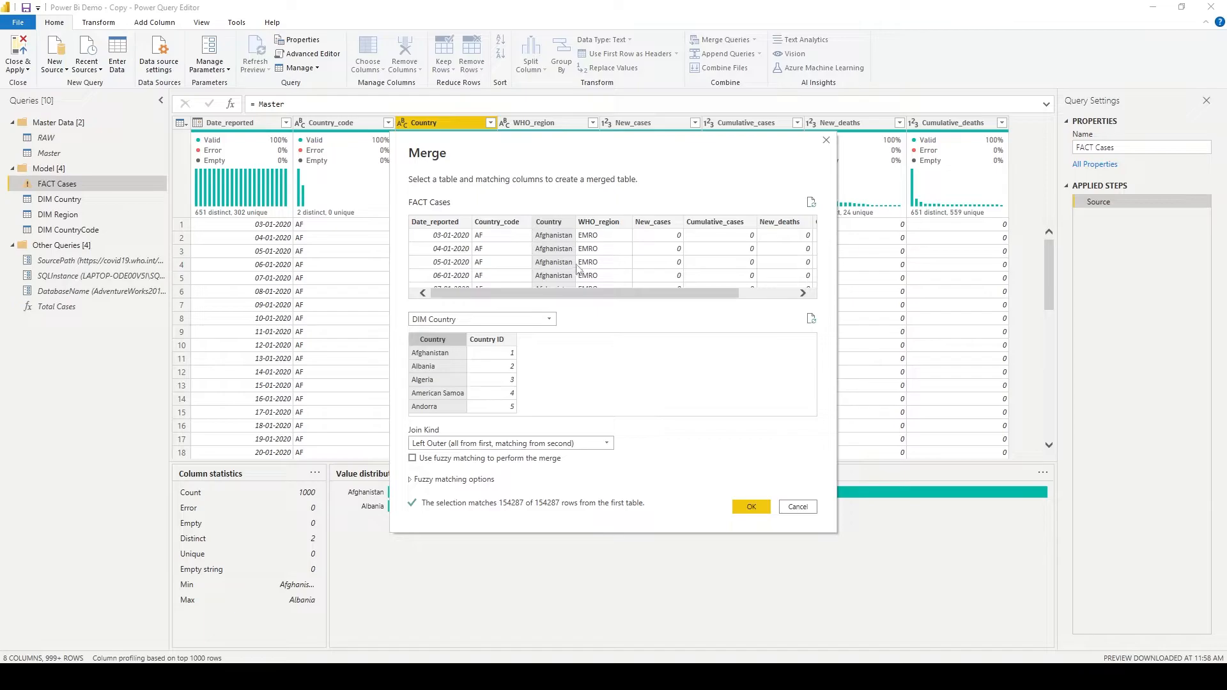
- Review the available join kinds, keep Left Outer (all from first, matching from second), and complete the DIM Country merge
click(432, 447)
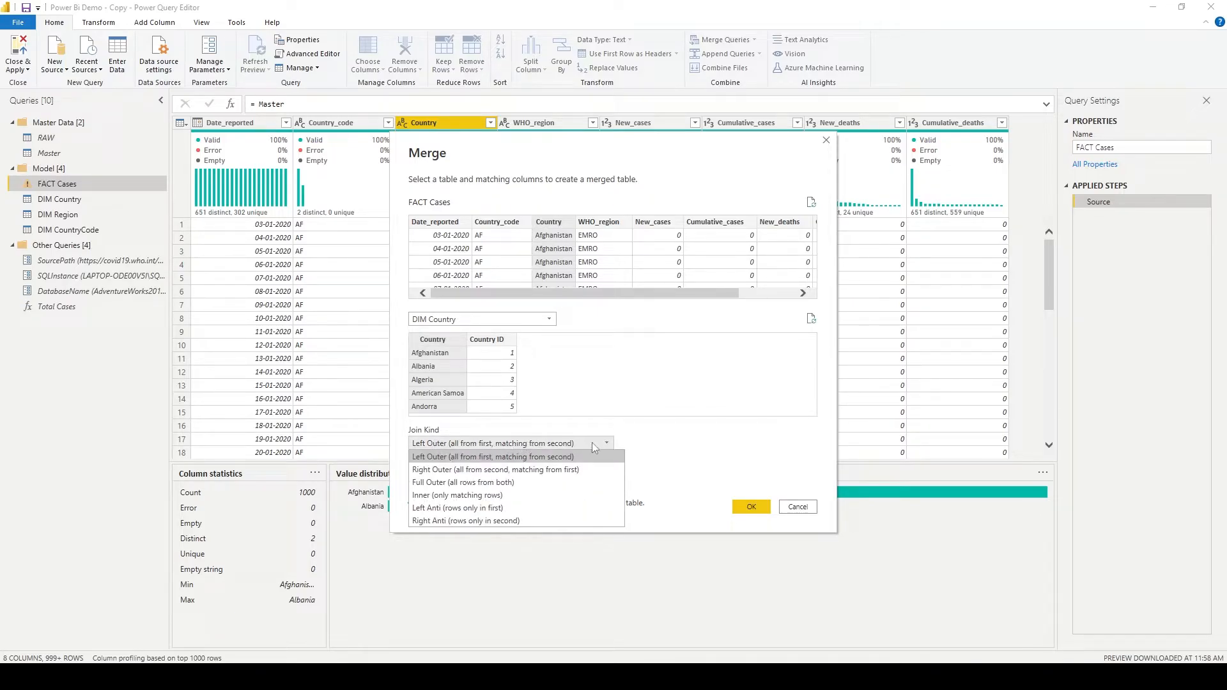
click(686, 451)
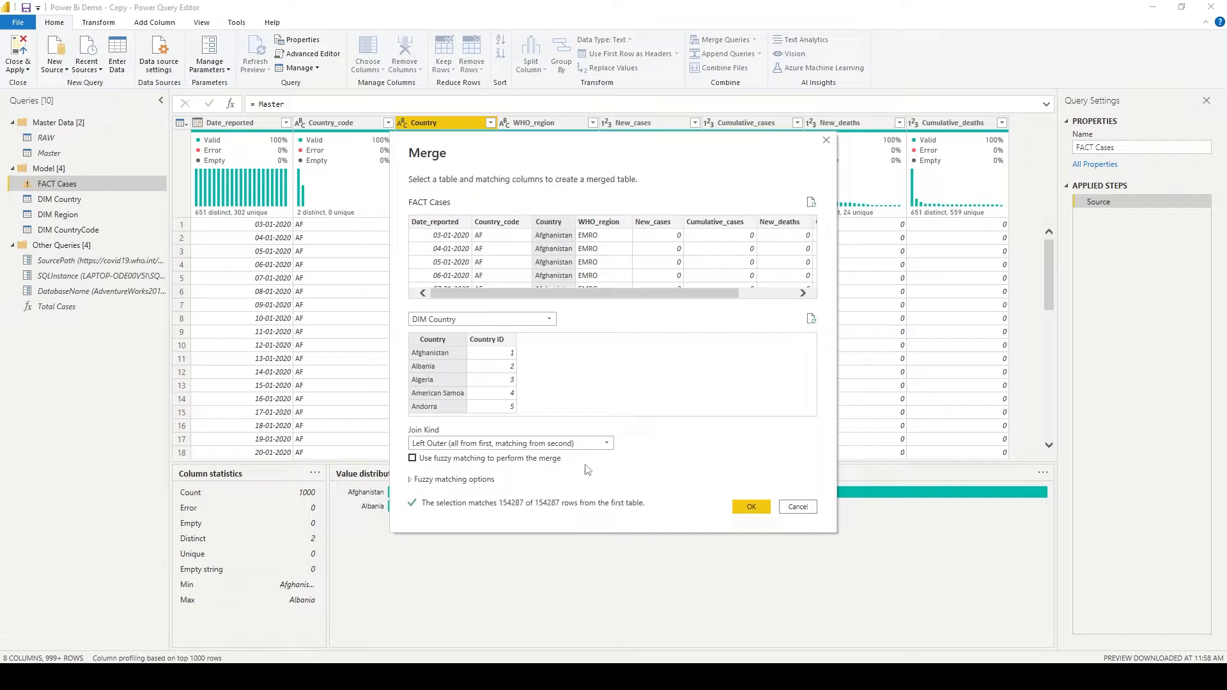
click(525, 443)
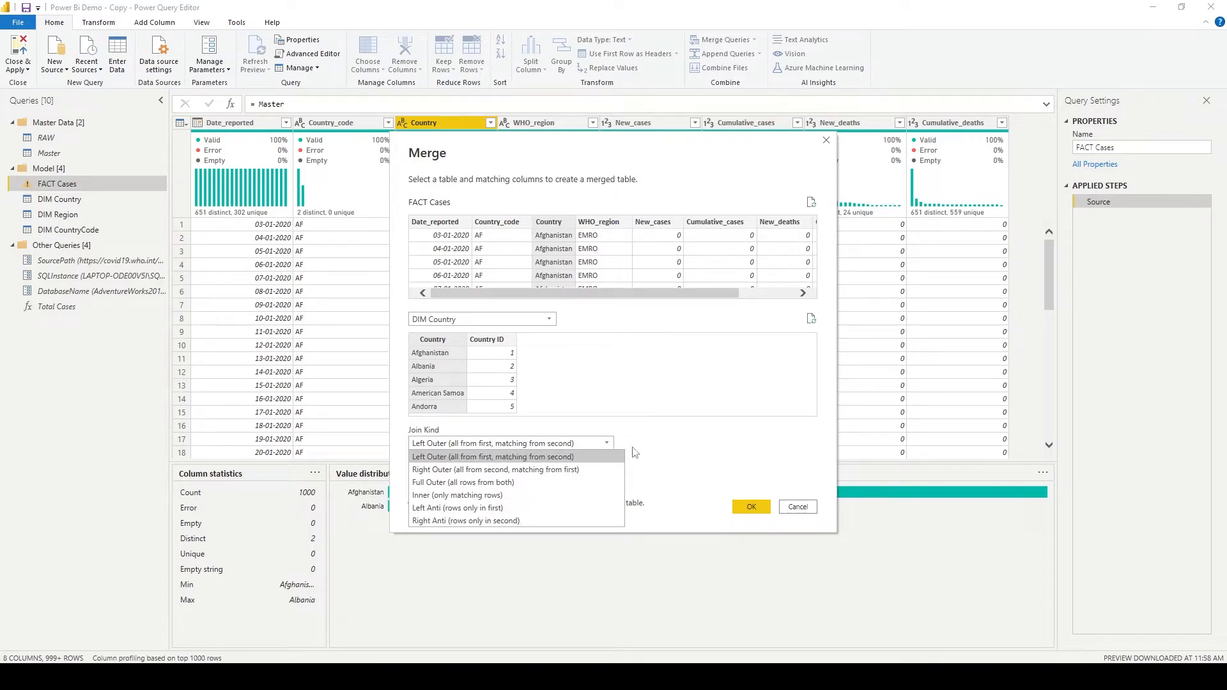
click(649, 446)
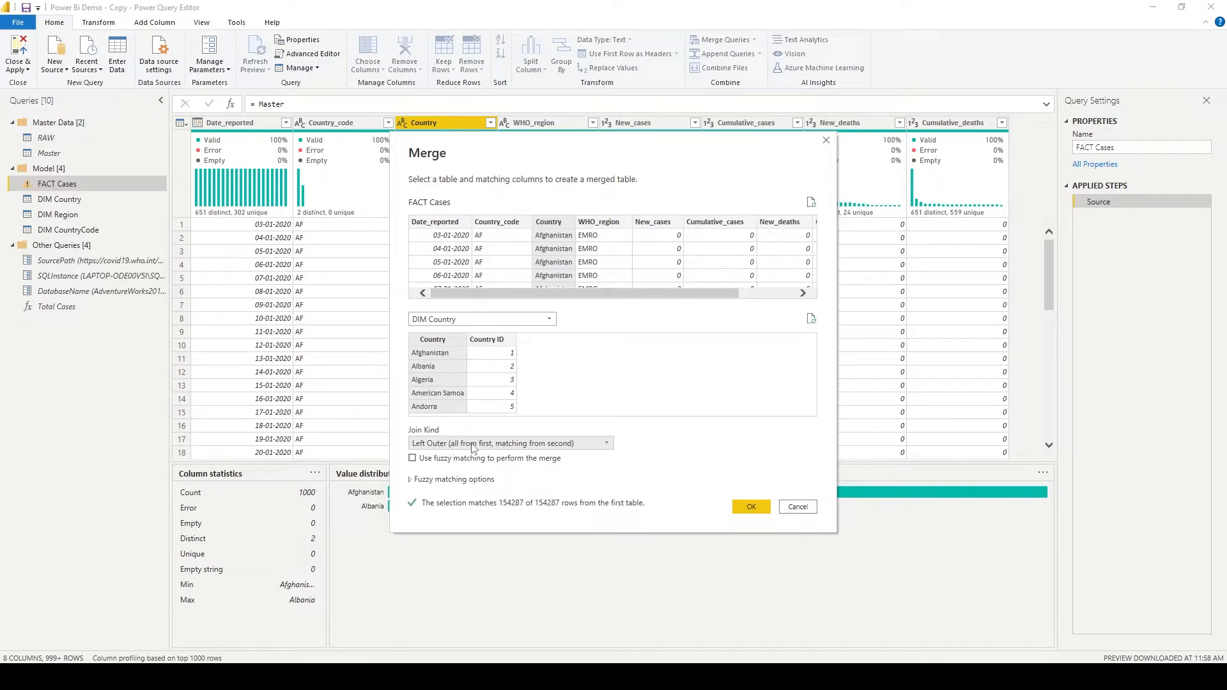
click(498, 446)
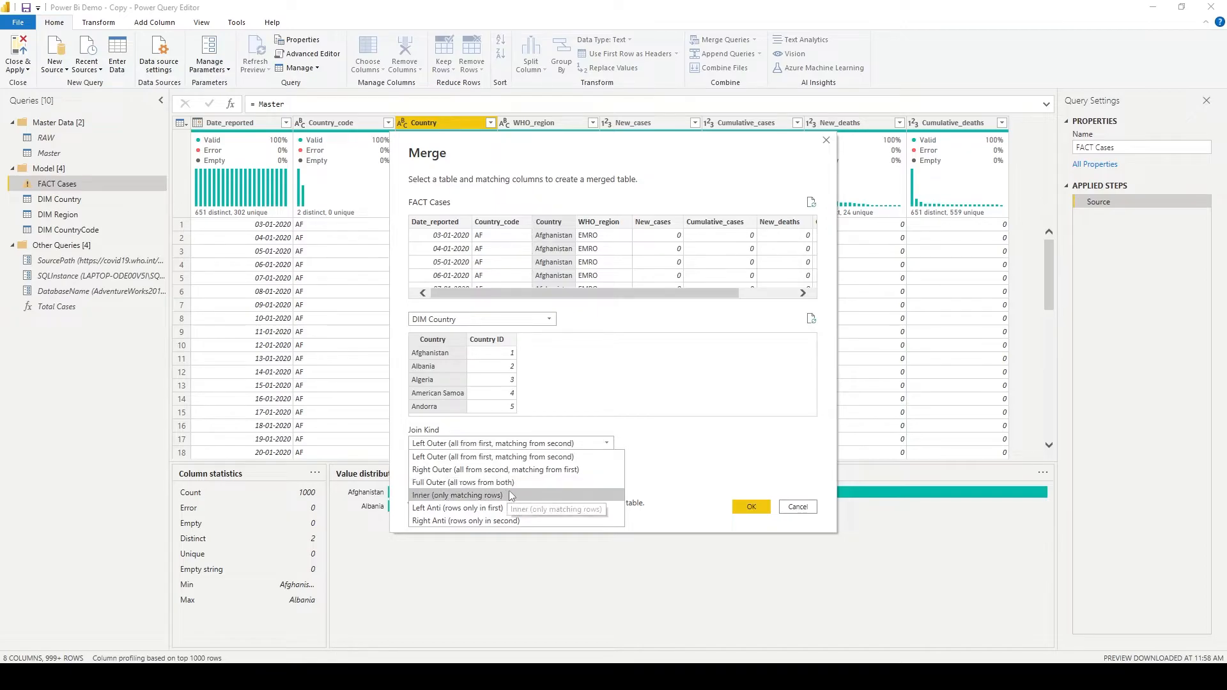
click(730, 432)
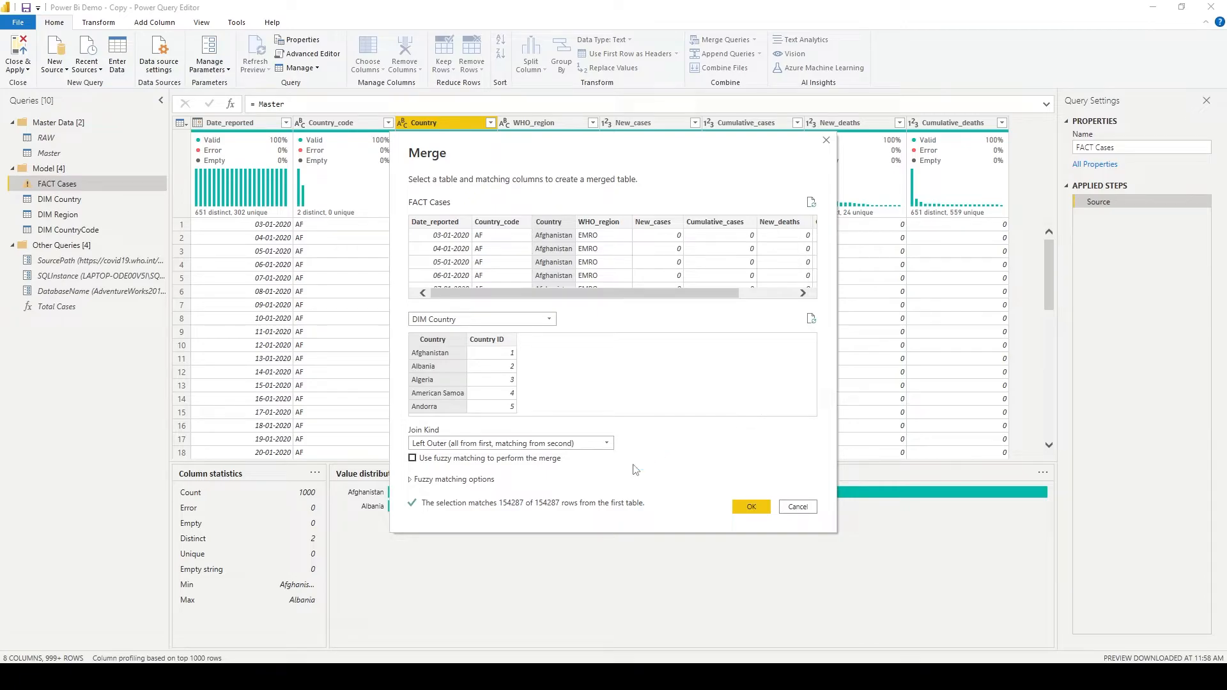
click(752, 509)
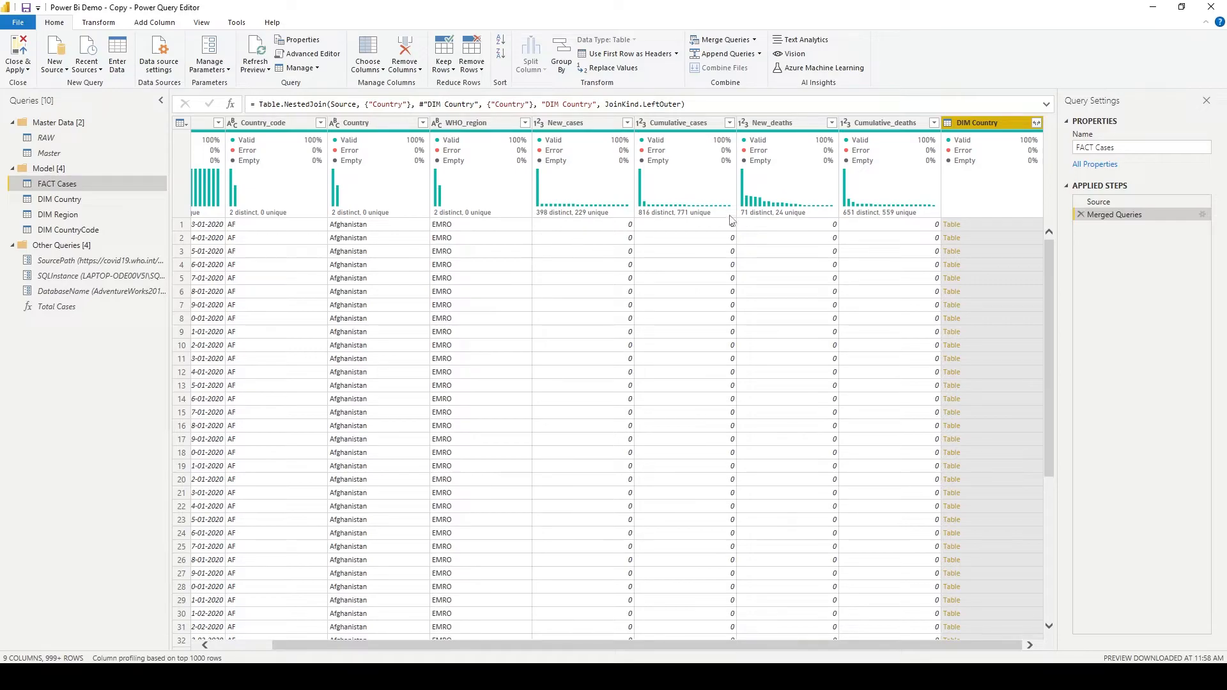
- Preview the first row's nested DIM Country table, and expand the column to only Country ID with the original column name as prefix
click(987, 225)
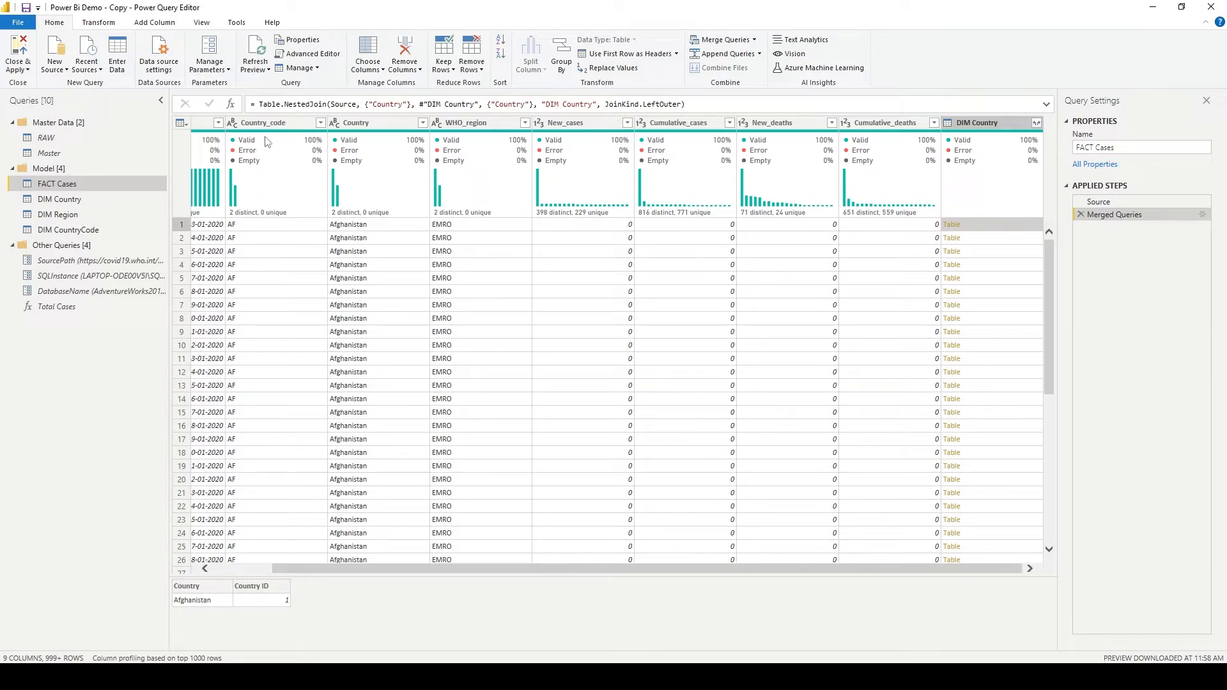
click(98, 22)
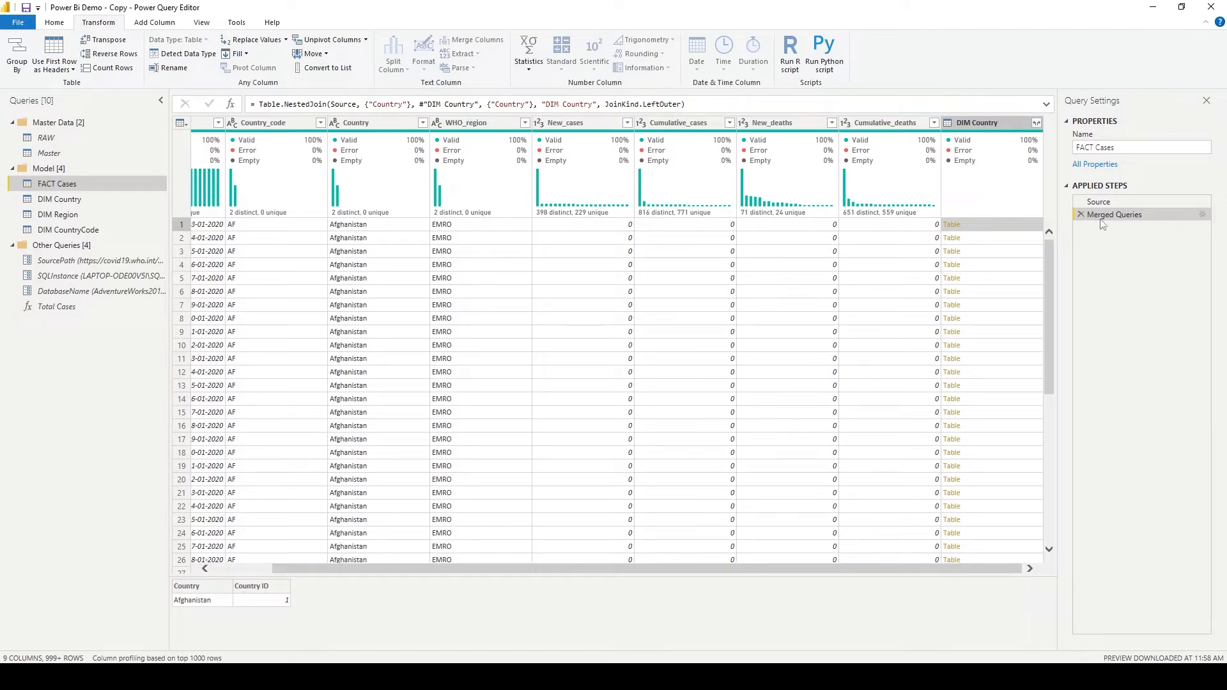
click(1037, 123)
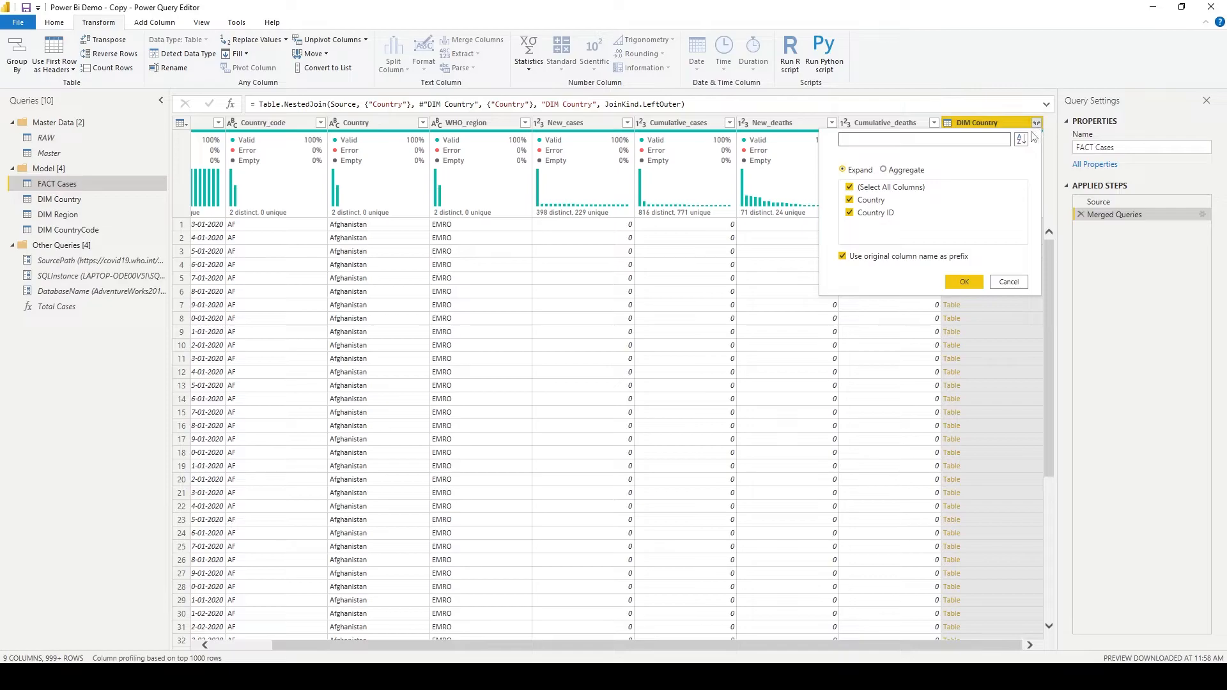
click(887, 188)
click(850, 215)
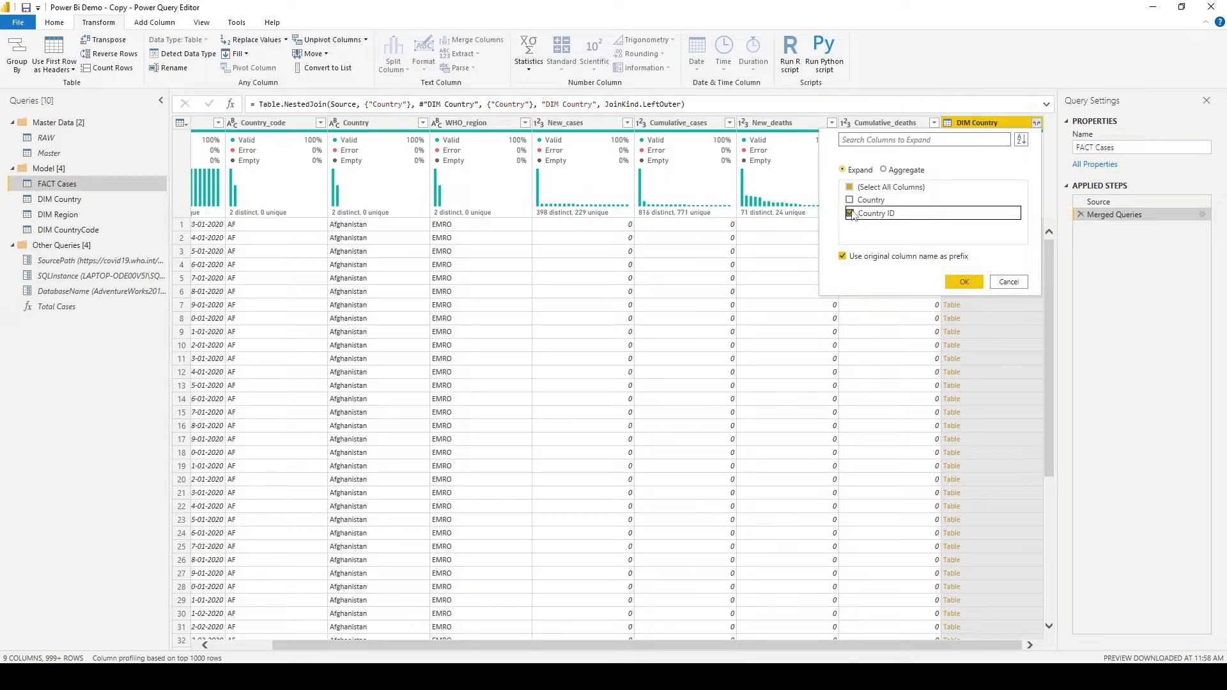
click(843, 256)
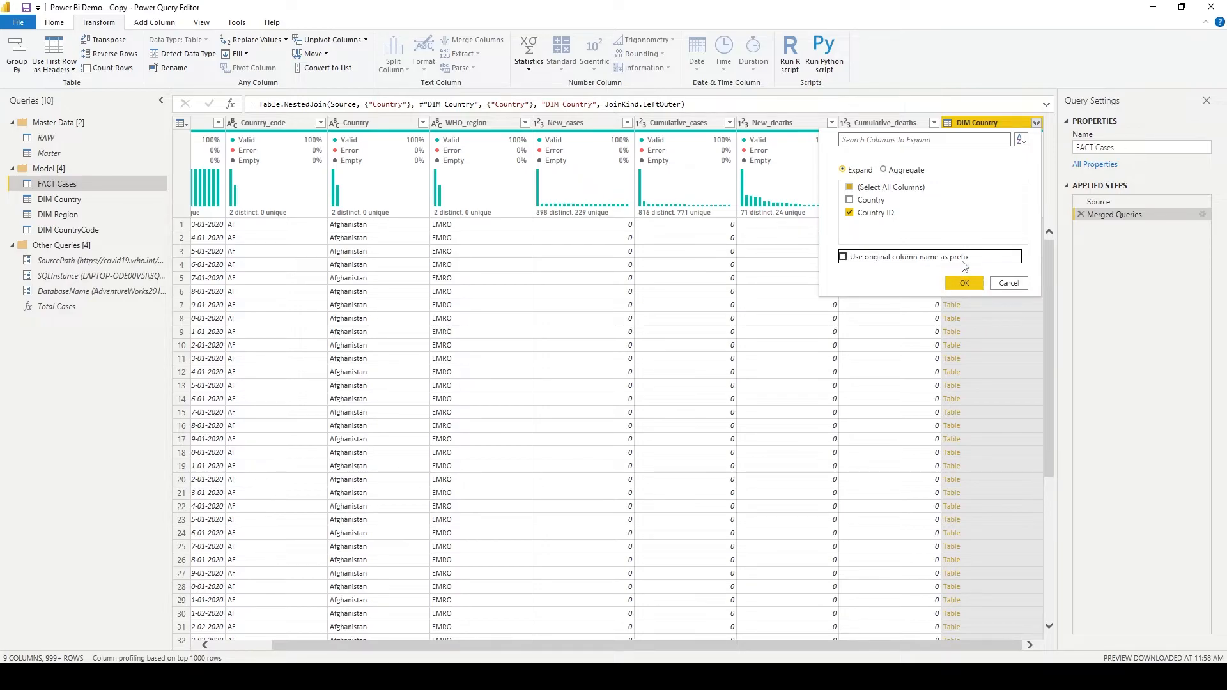
click(860, 258)
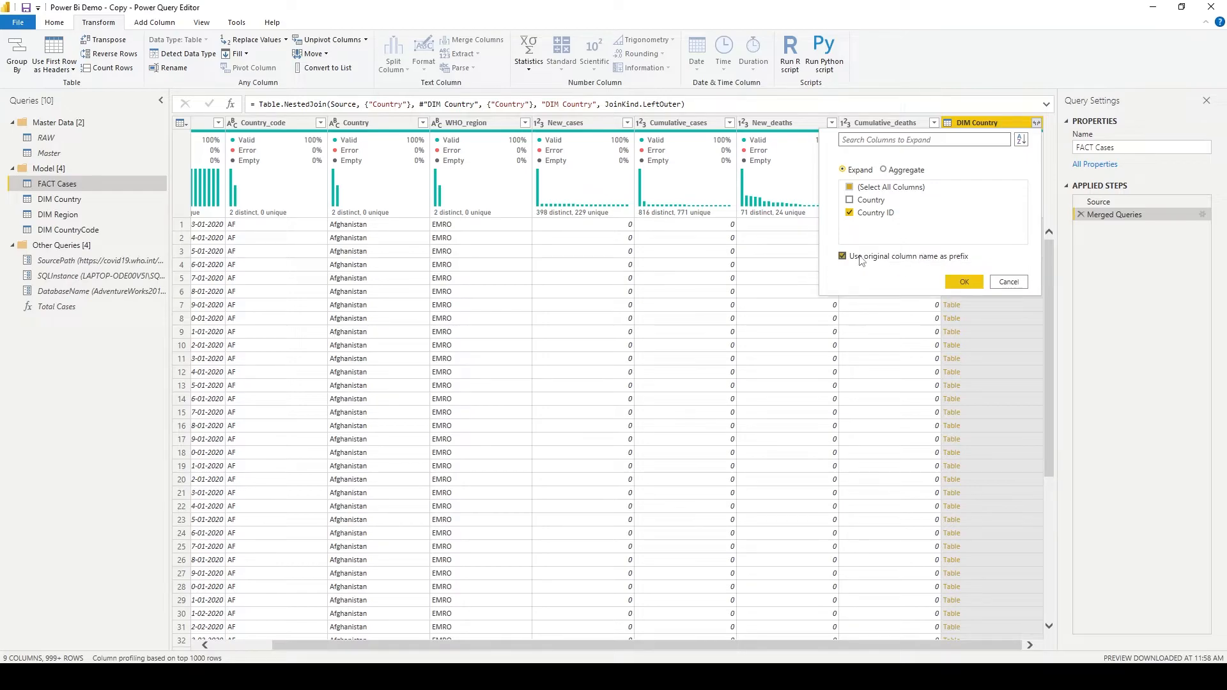
click(861, 261)
click(965, 283)
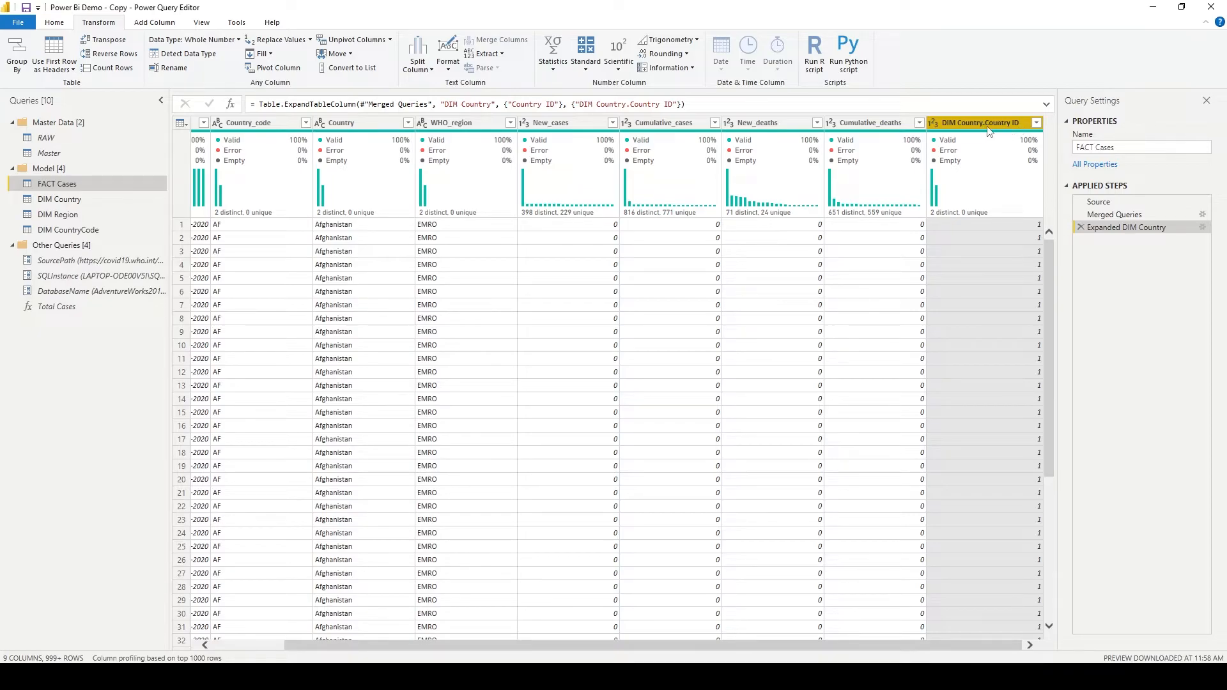
- Check the Expanded DIM Country step's settings without changing them, and delete that step from FACT Cases
click(1040, 125)
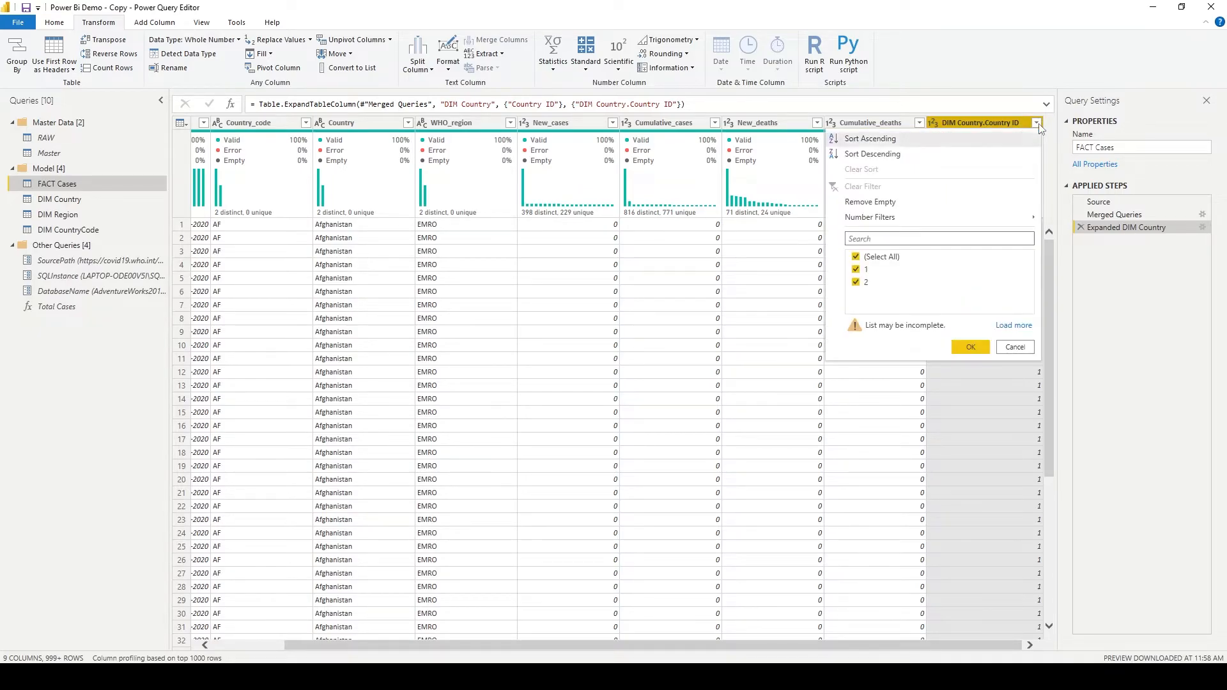
click(1201, 280)
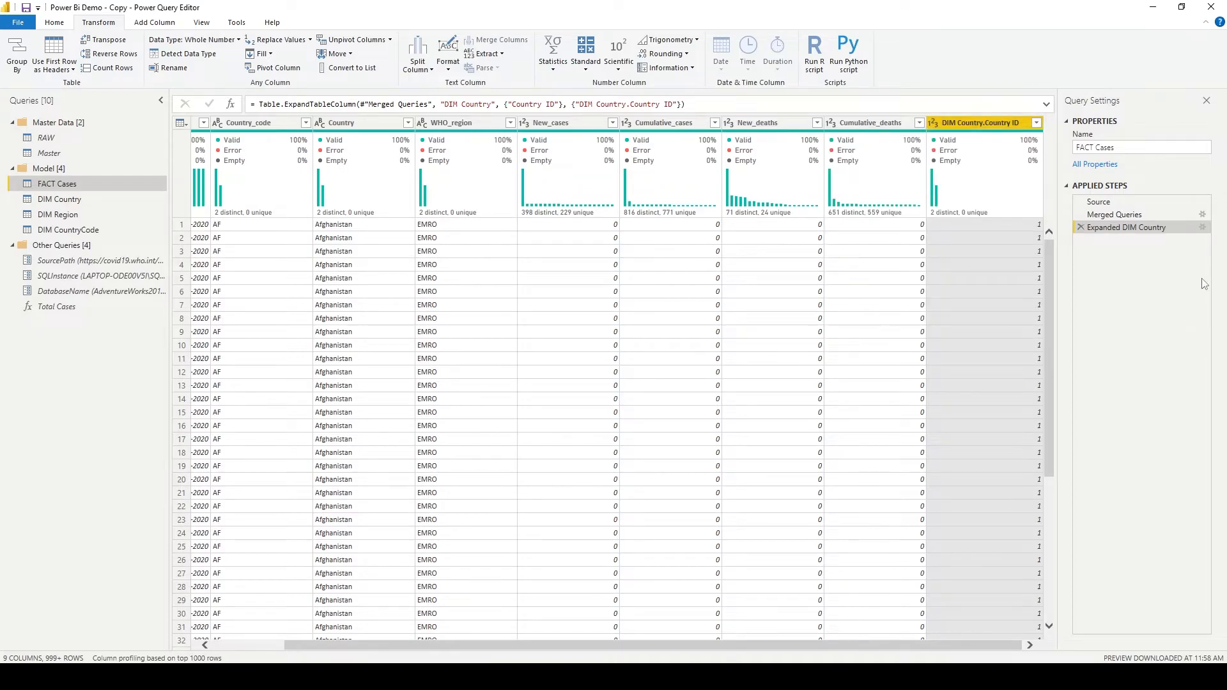
click(1202, 228)
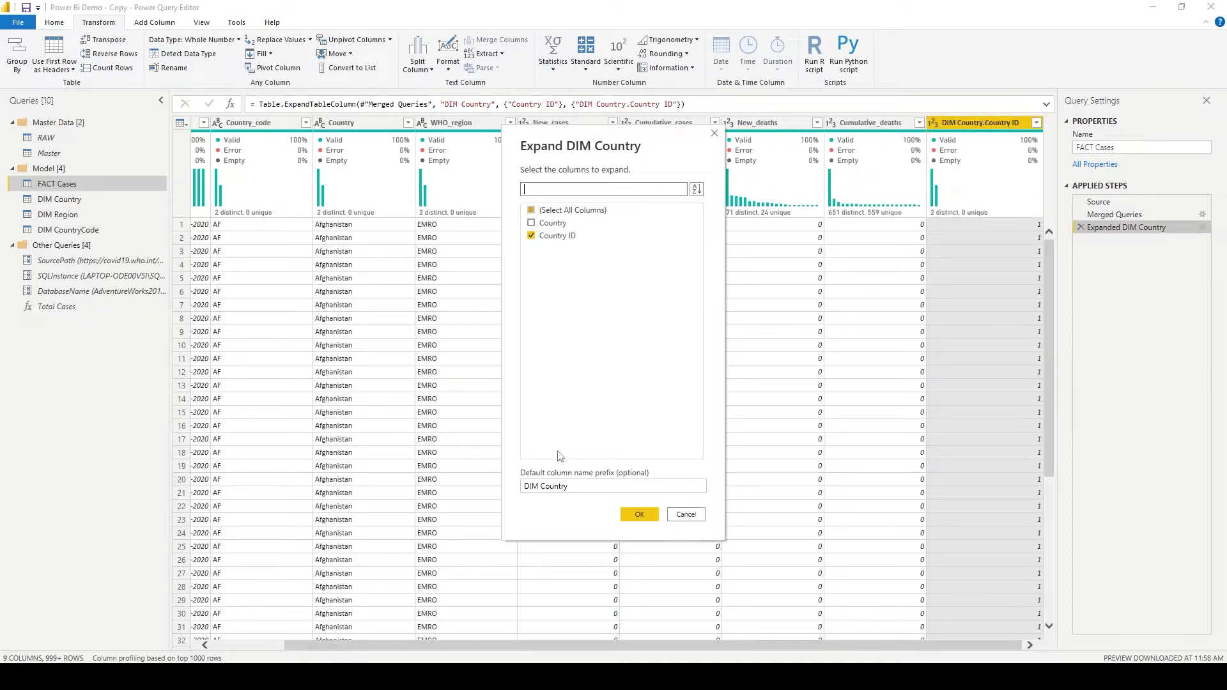
click(686, 515)
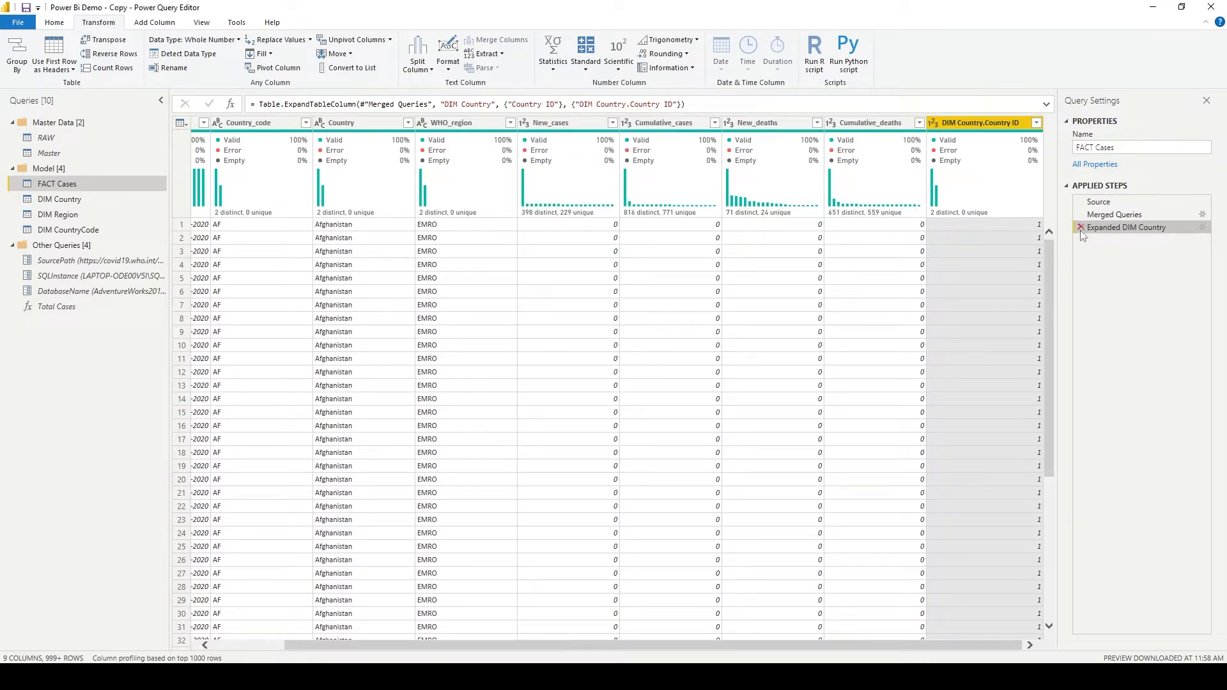
click(1081, 228)
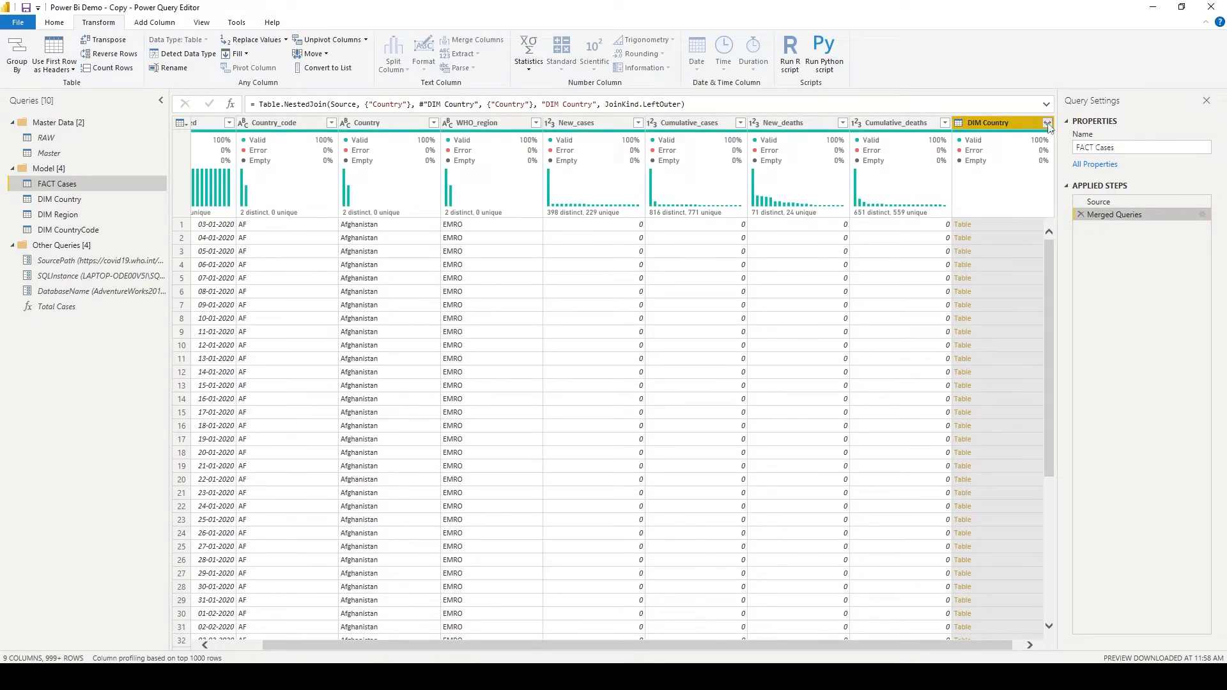
- Try expanding DIM Country with both Country and Country ID and no original name prefix, and delete that expansion step
click(1048, 123)
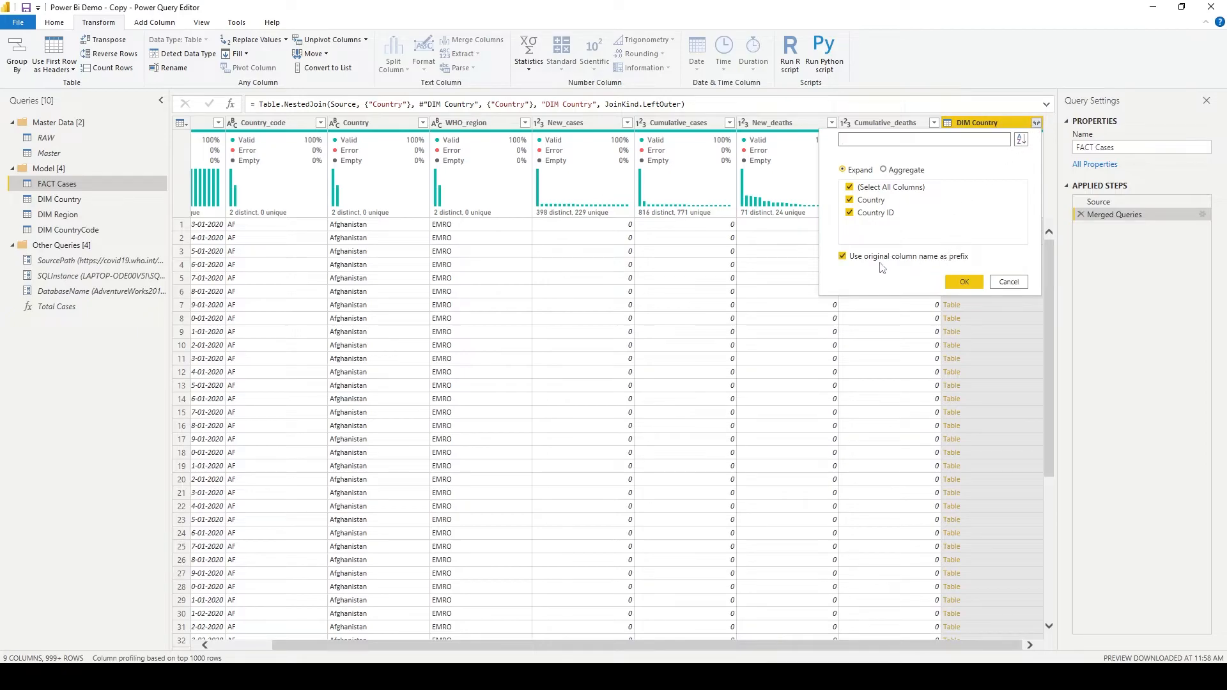
click(918, 261)
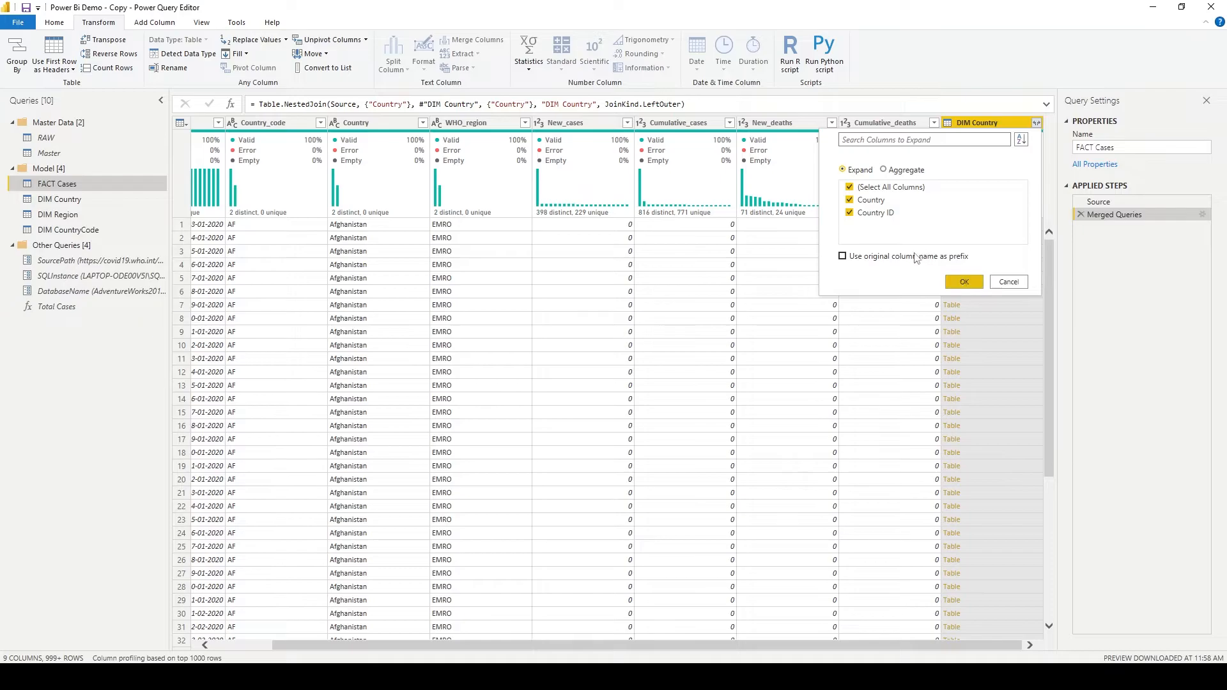
click(964, 284)
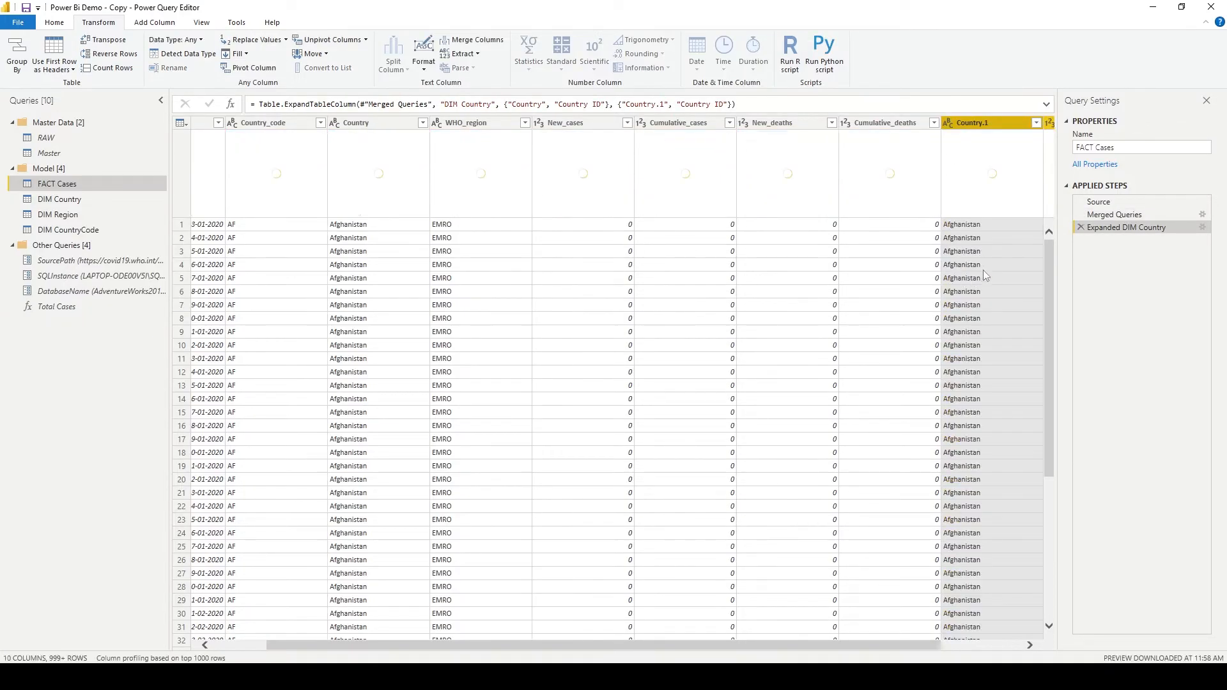
drag(815, 646, 974, 646)
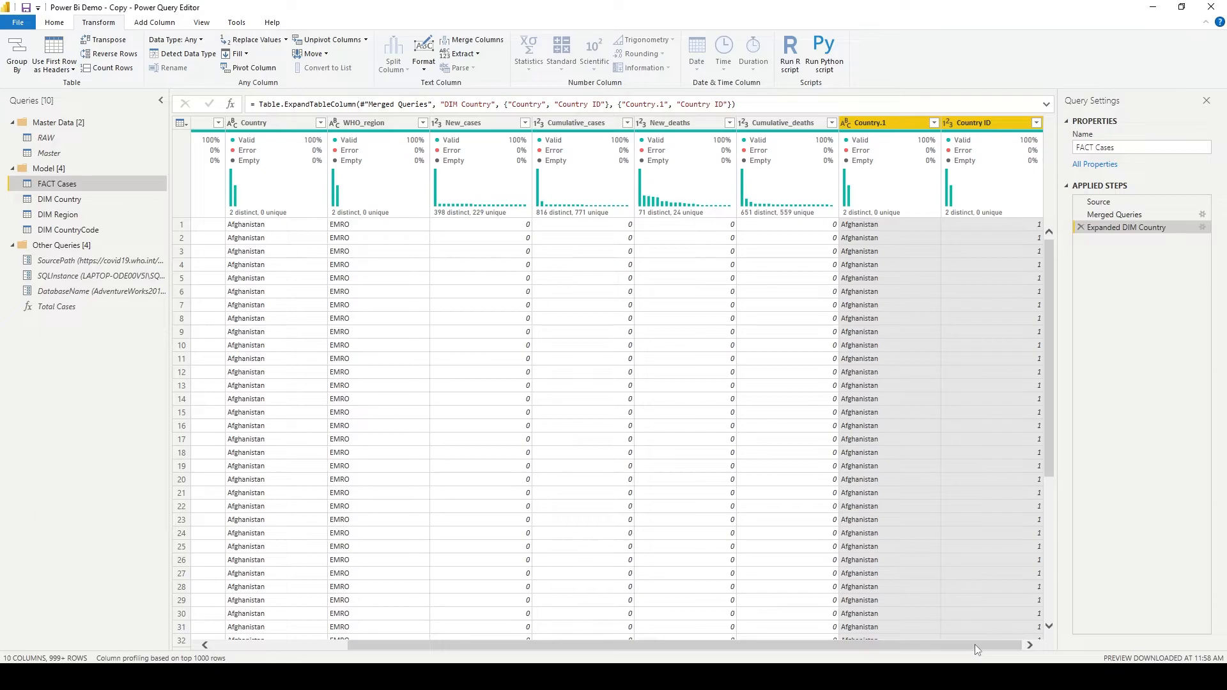
click(1080, 227)
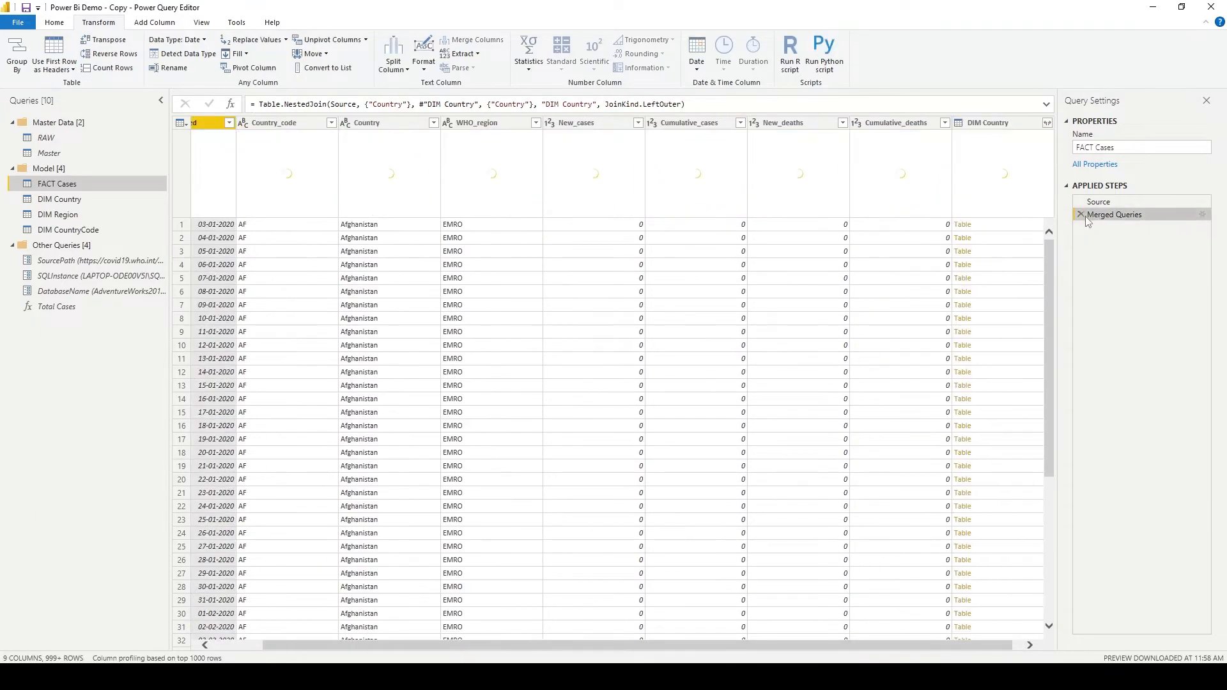
- Expand the merged DIM Country column to only Country ID, without the original column name as prefix
click(1049, 125)
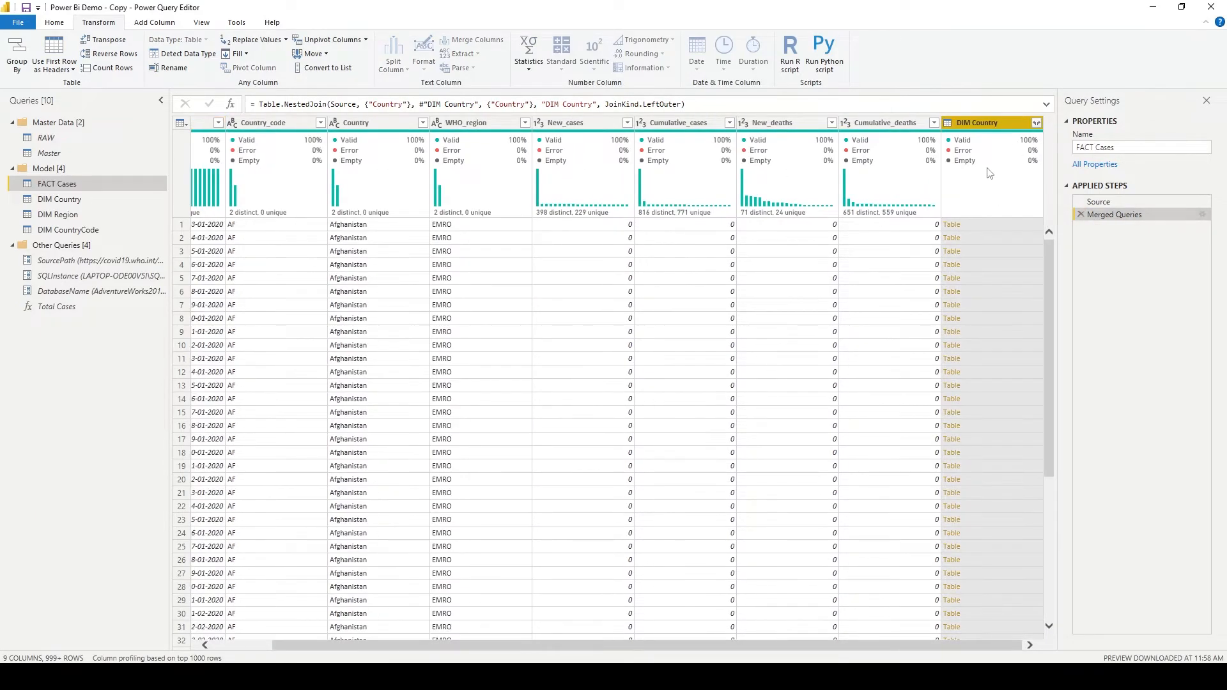
click(1036, 123)
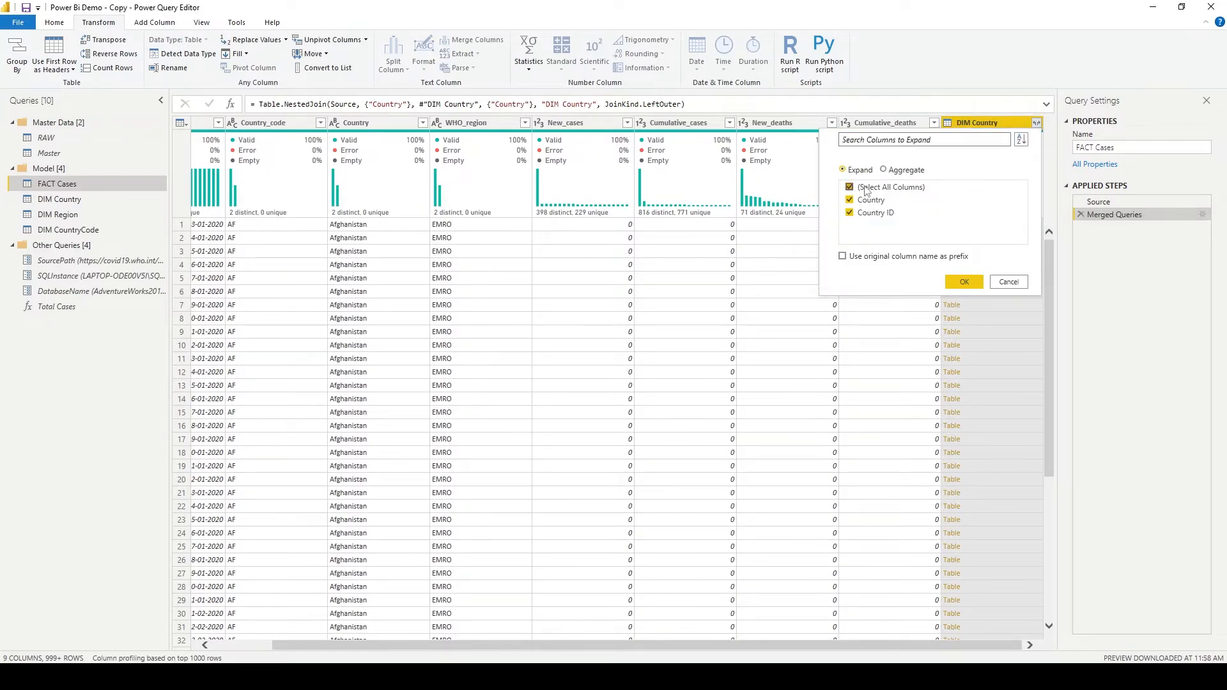
click(875, 214)
click(965, 282)
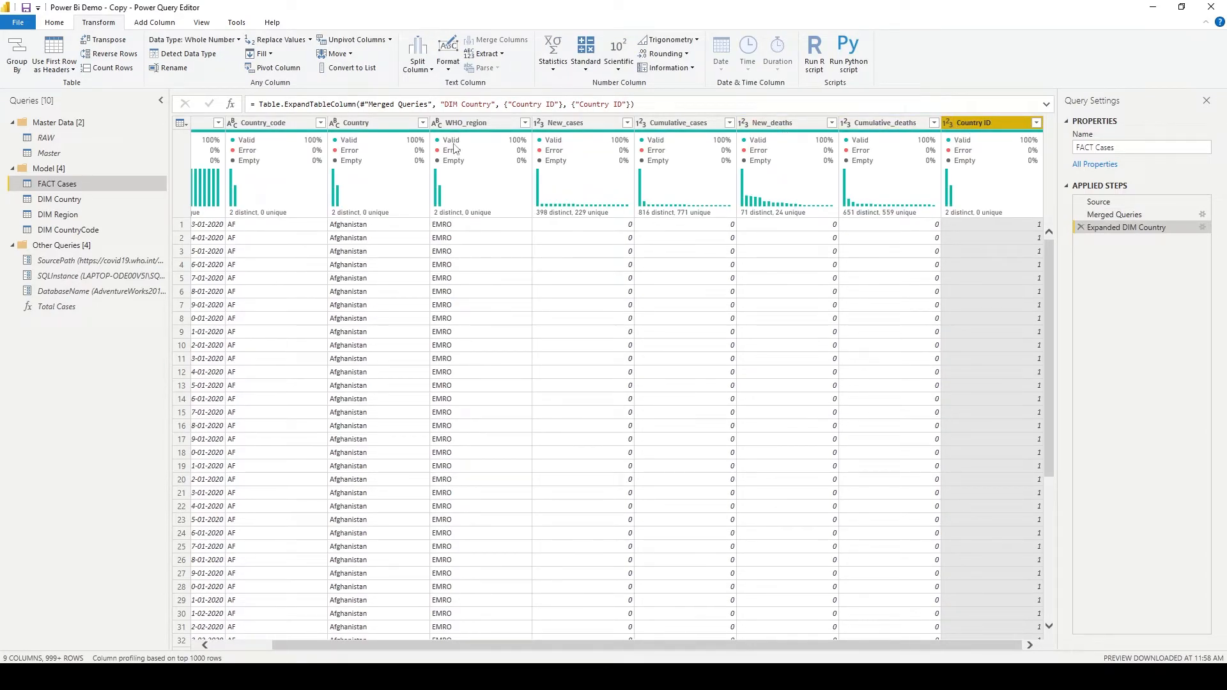
- Merge DIM Region into FACT Cases within the existing query, matching the WHO_region columns with a Left Outer join
click(465, 124)
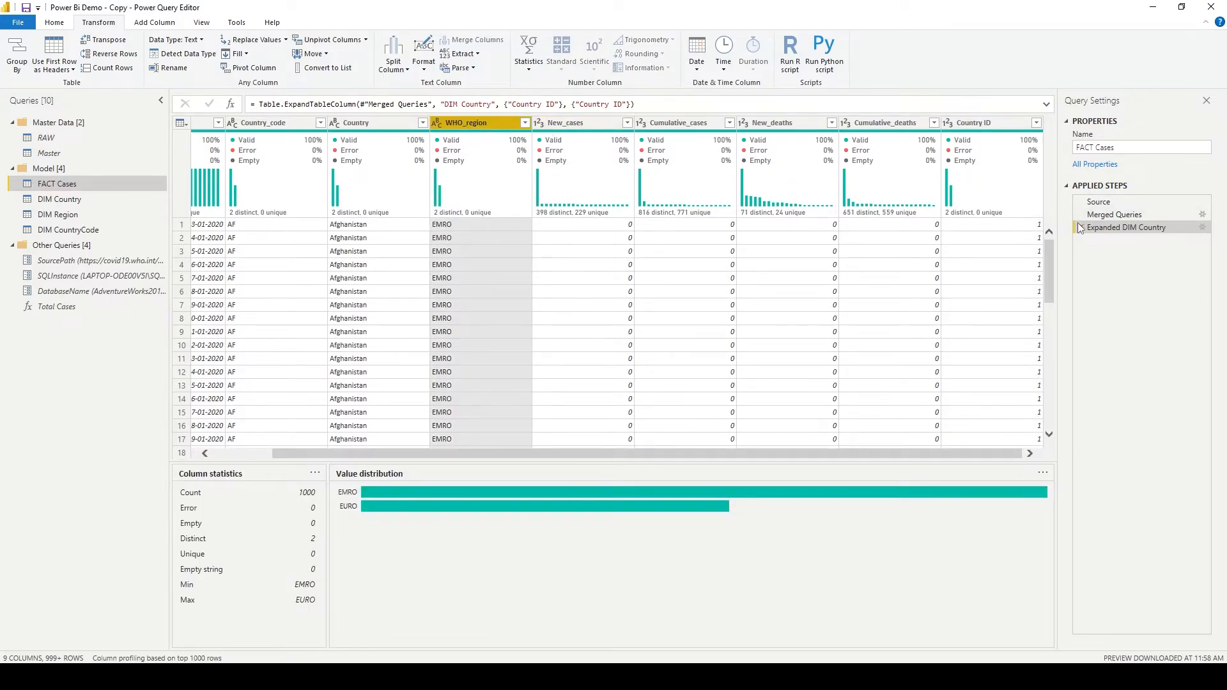
mouse_move(1023, 211)
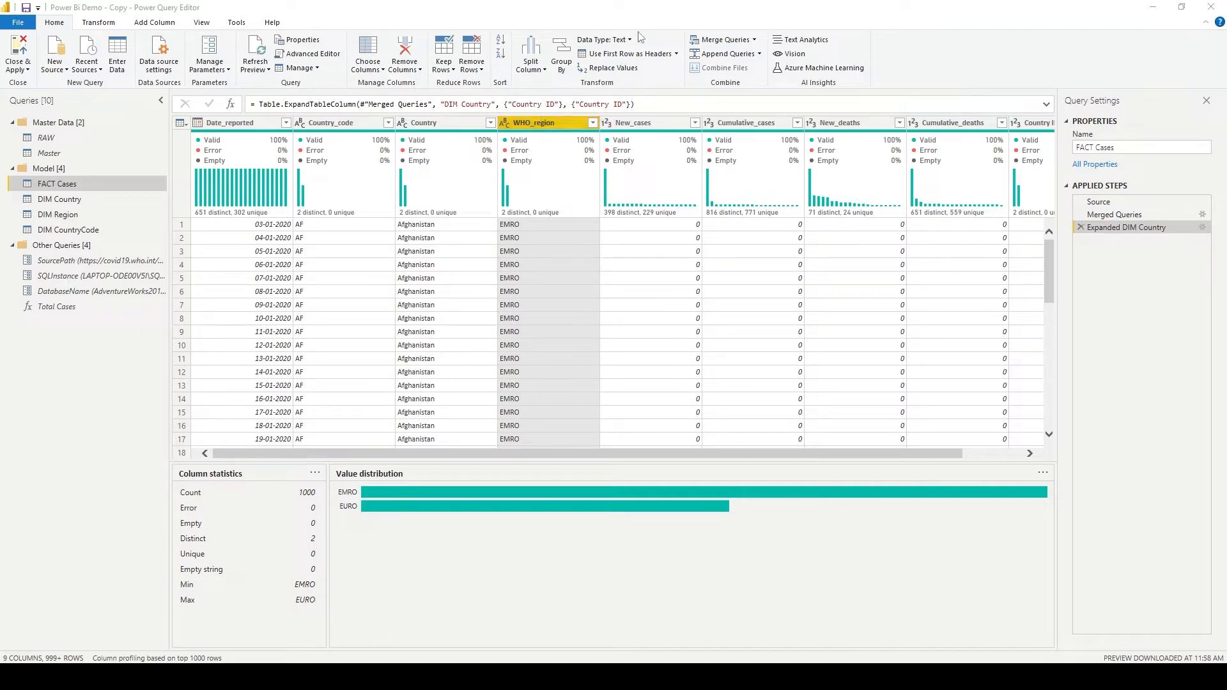
click(755, 40)
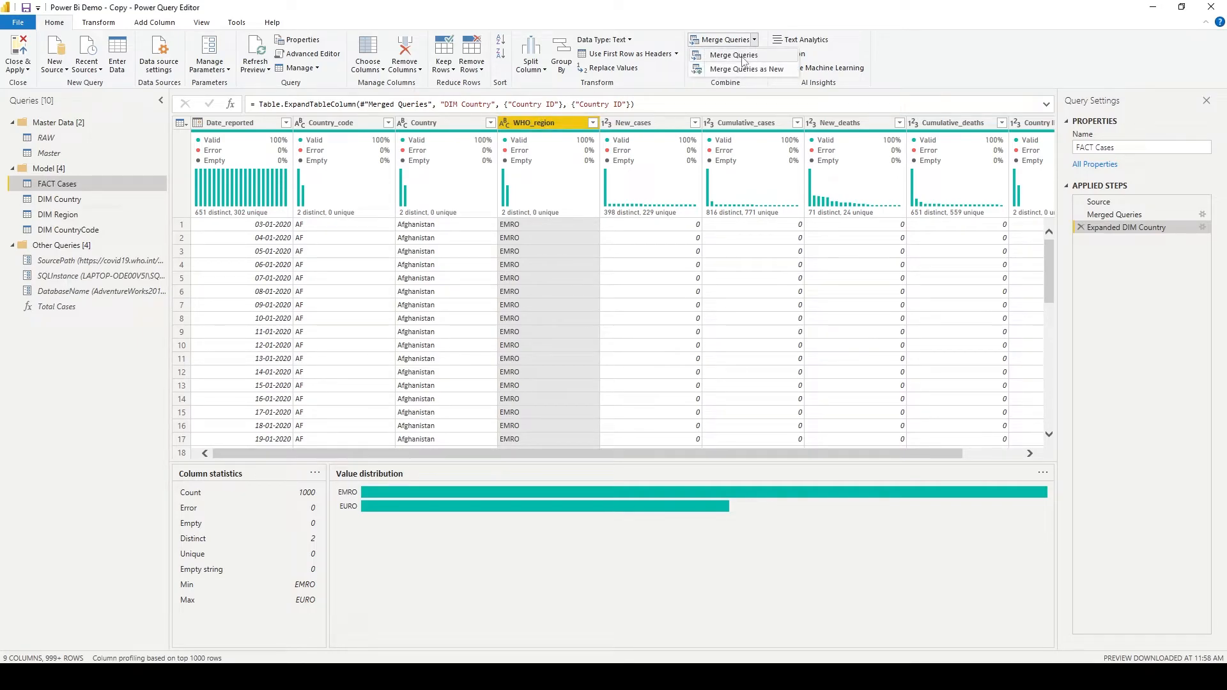
click(742, 56)
click(521, 319)
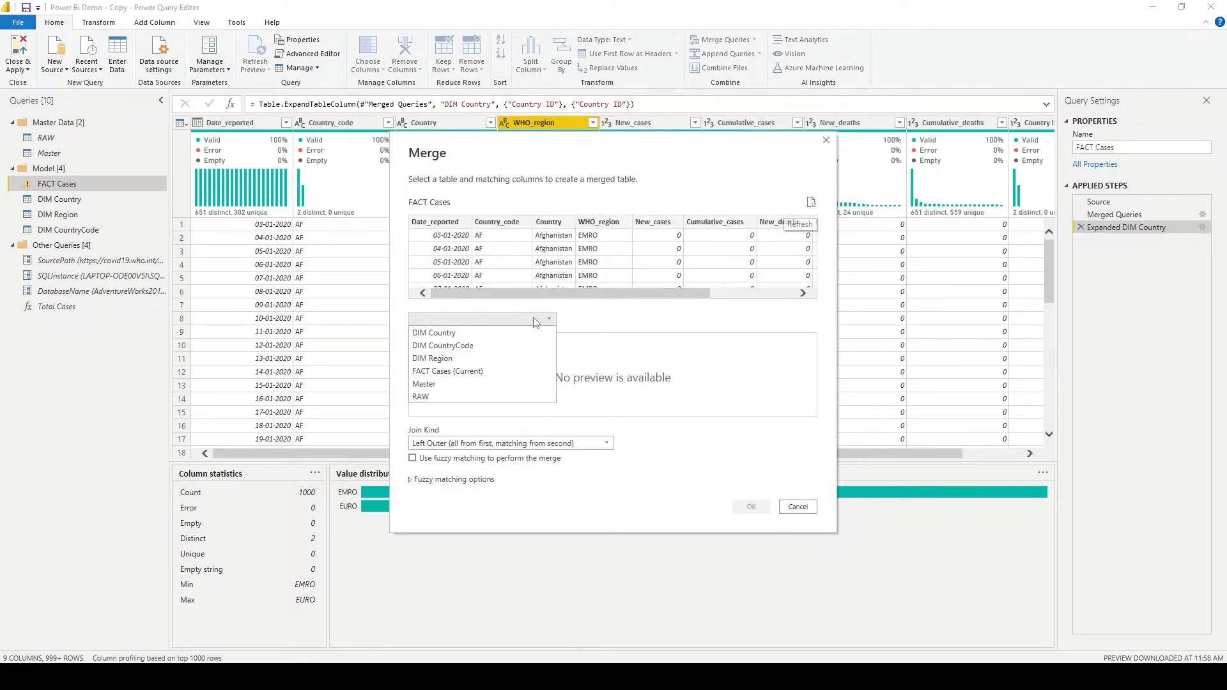
click(525, 357)
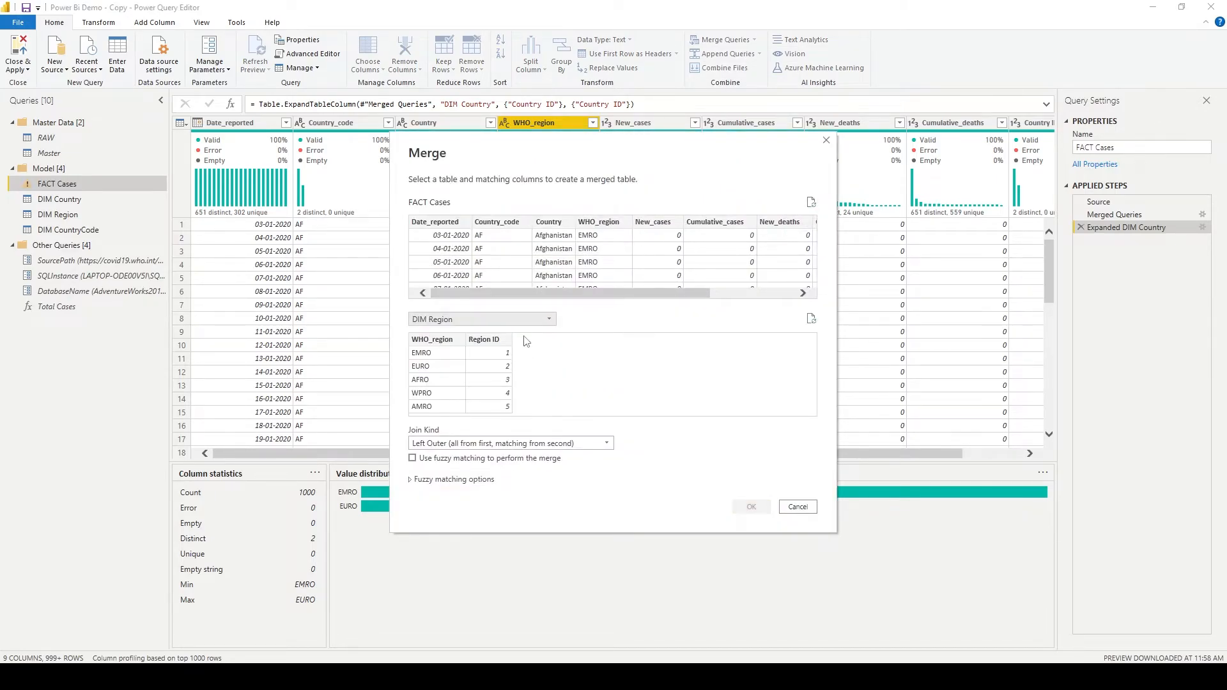
click(447, 341)
click(595, 225)
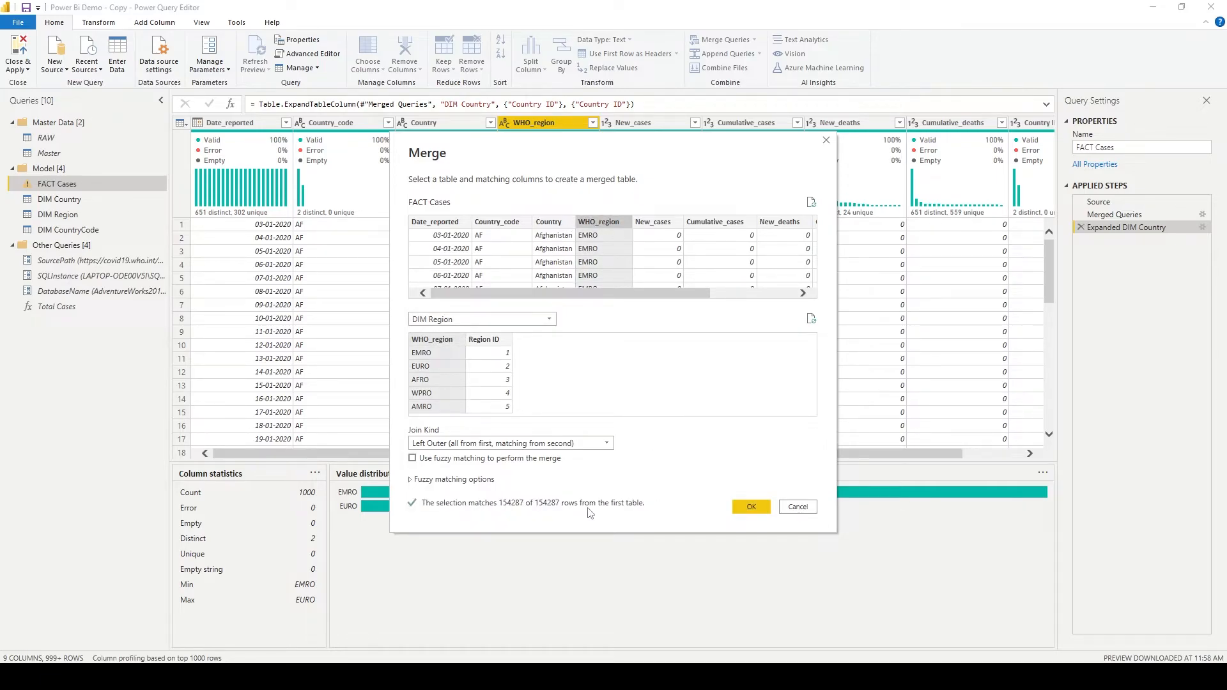
click(743, 508)
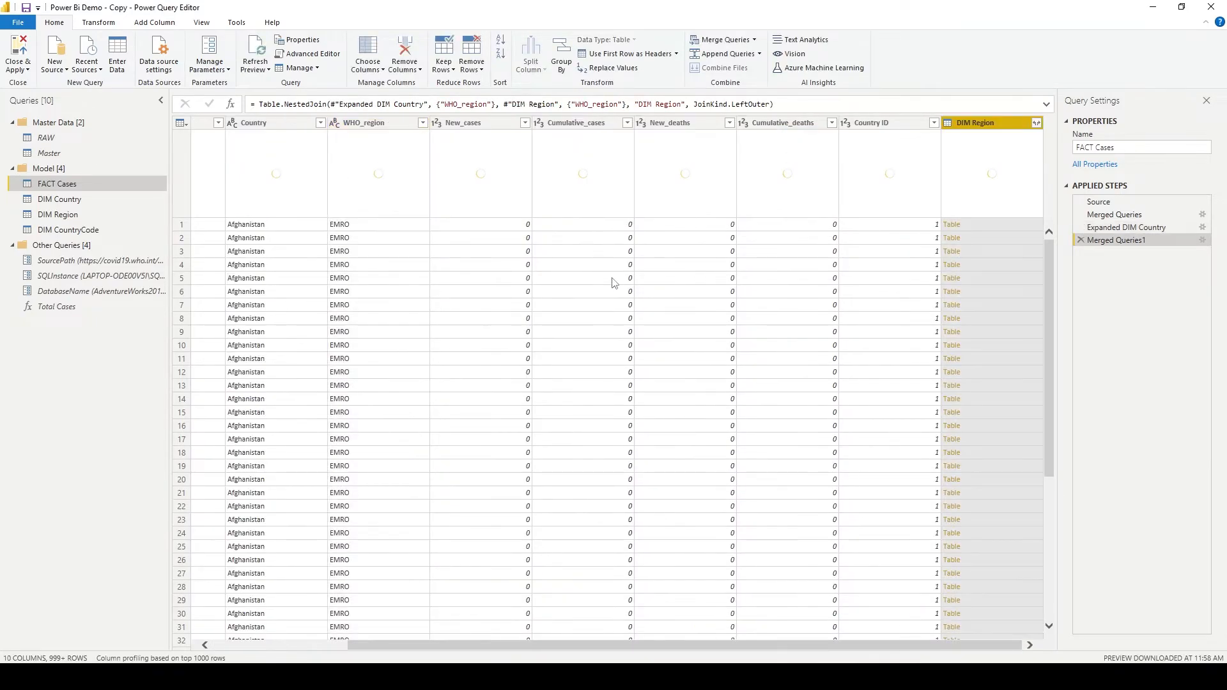
- Expand the merged DIM Region column to only Region ID, without the original column name as prefix
click(1036, 124)
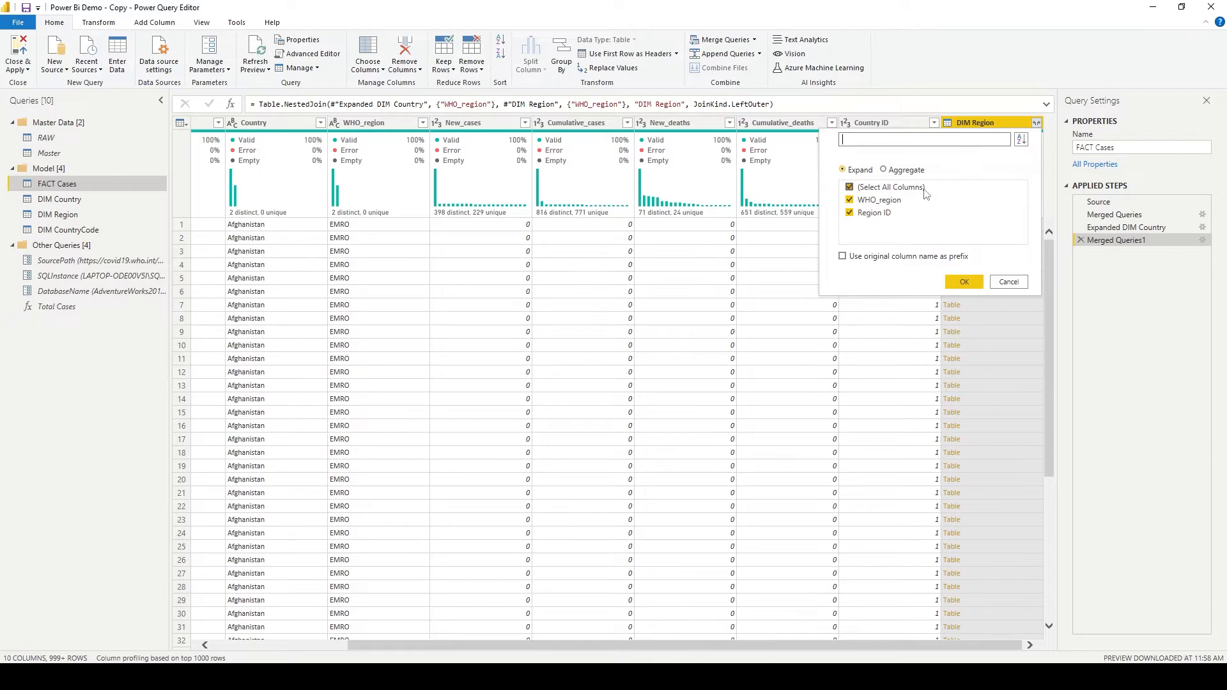
click(908, 202)
click(964, 282)
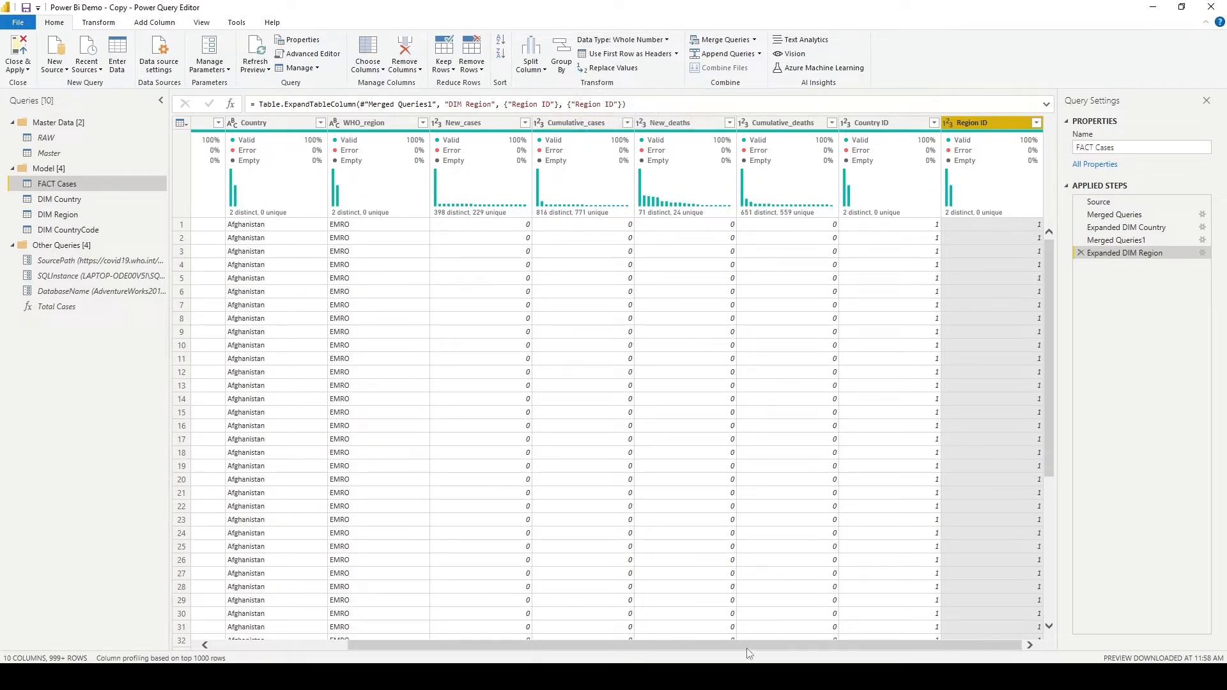
- Merge DIM CountryCode into FACT Cases within the existing query, matching the Country_code columns with a Left Outer join
drag(749, 650, 427, 342)
click(372, 125)
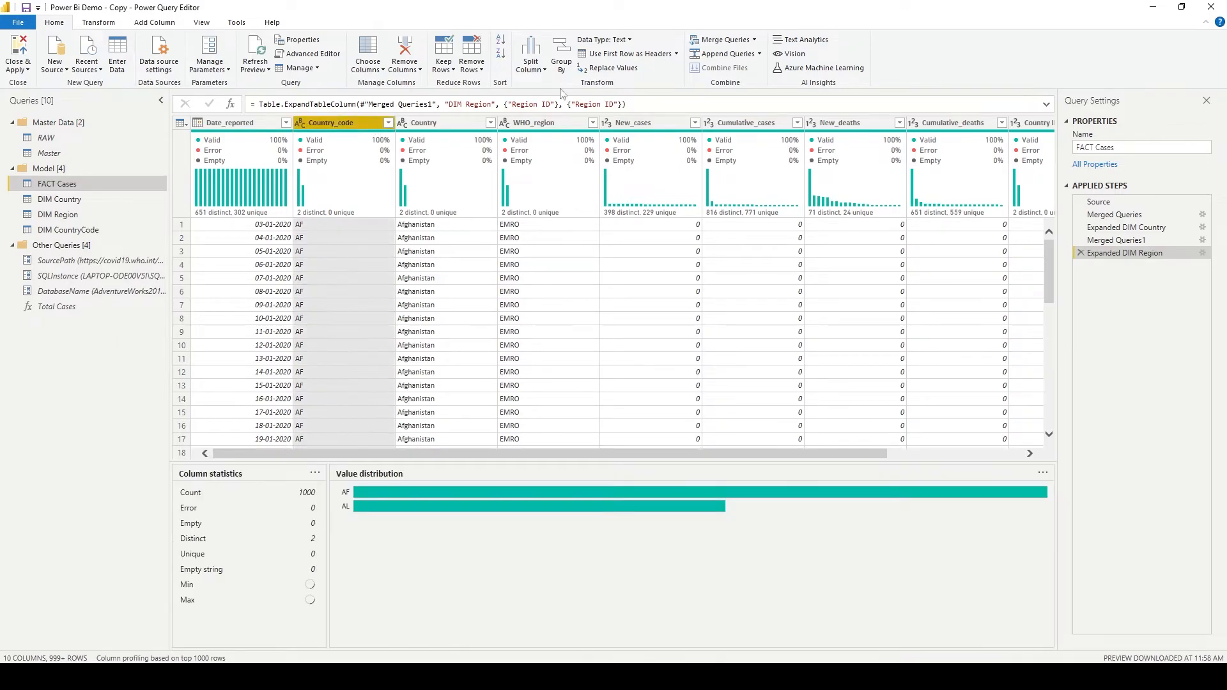
click(754, 40)
click(758, 60)
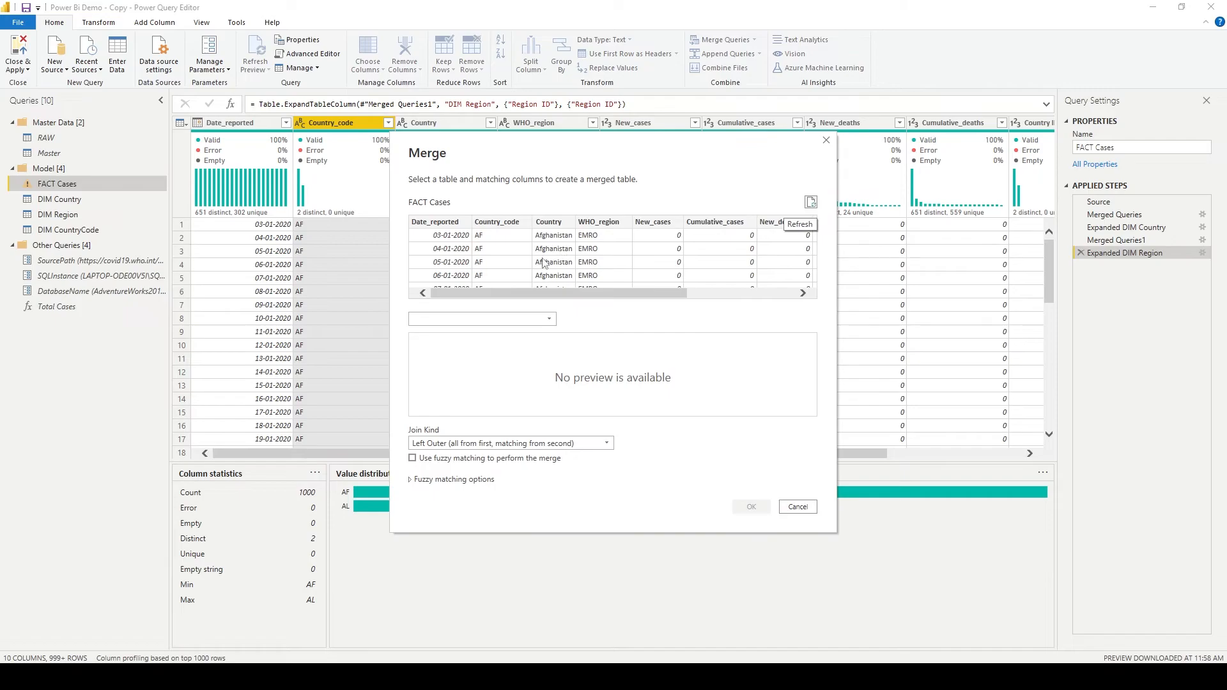
click(547, 318)
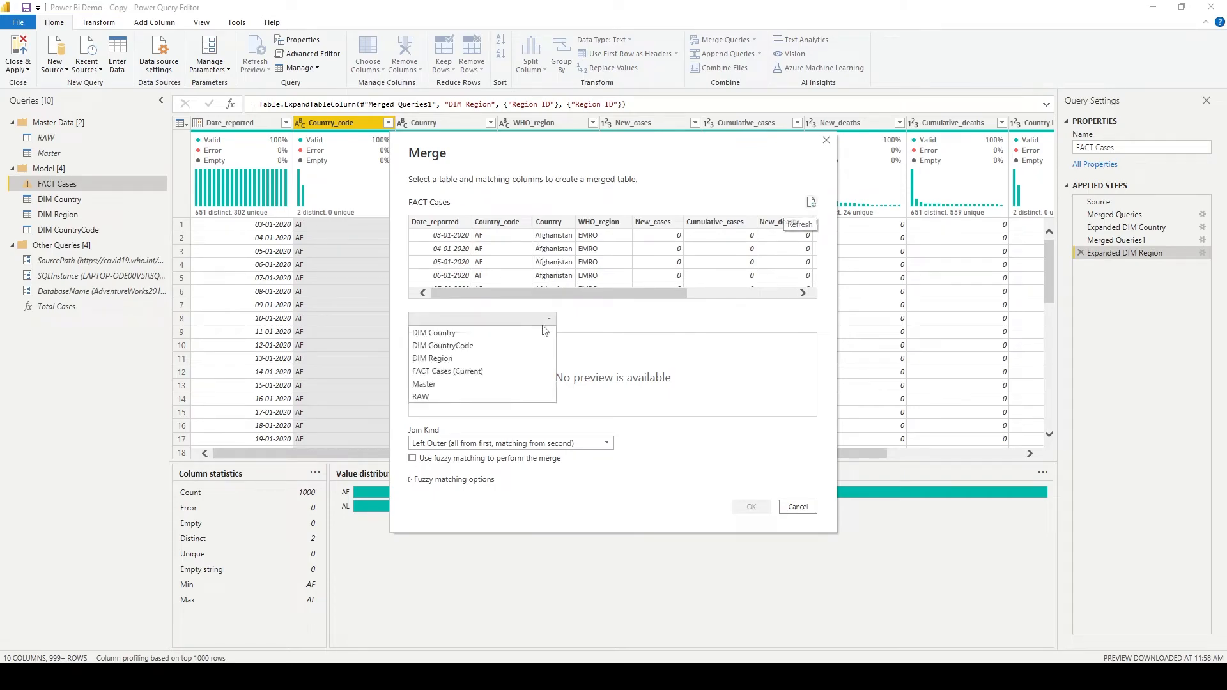
click(543, 359)
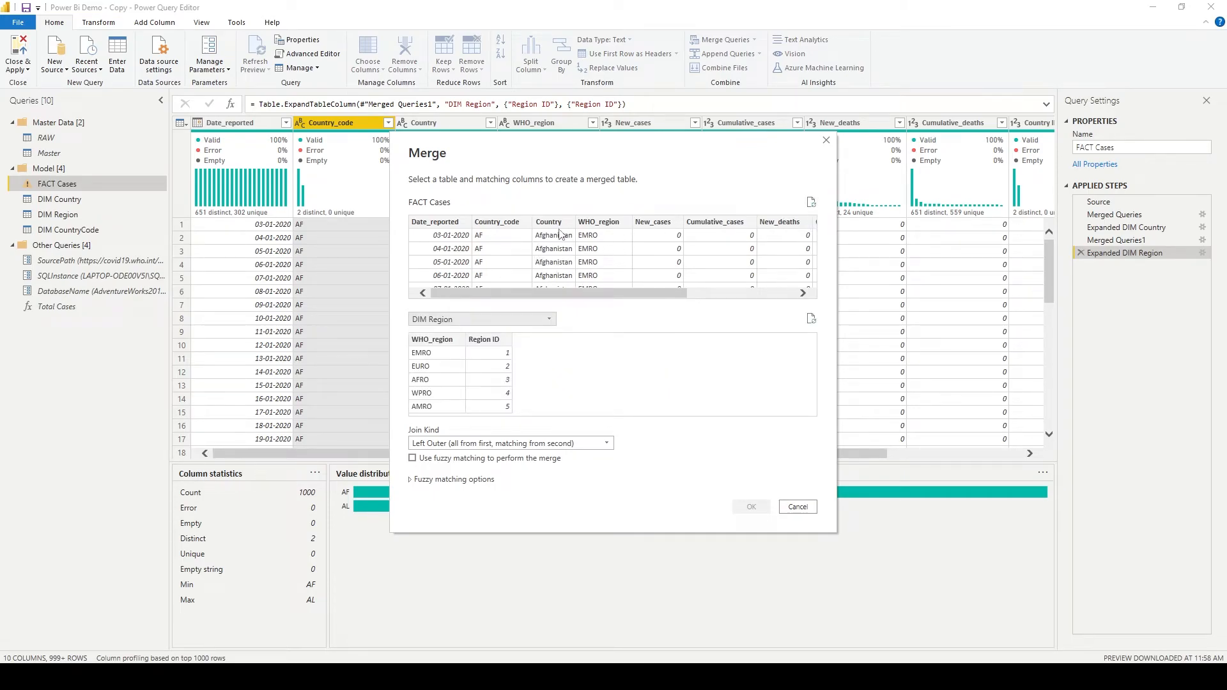
click(537, 320)
click(534, 346)
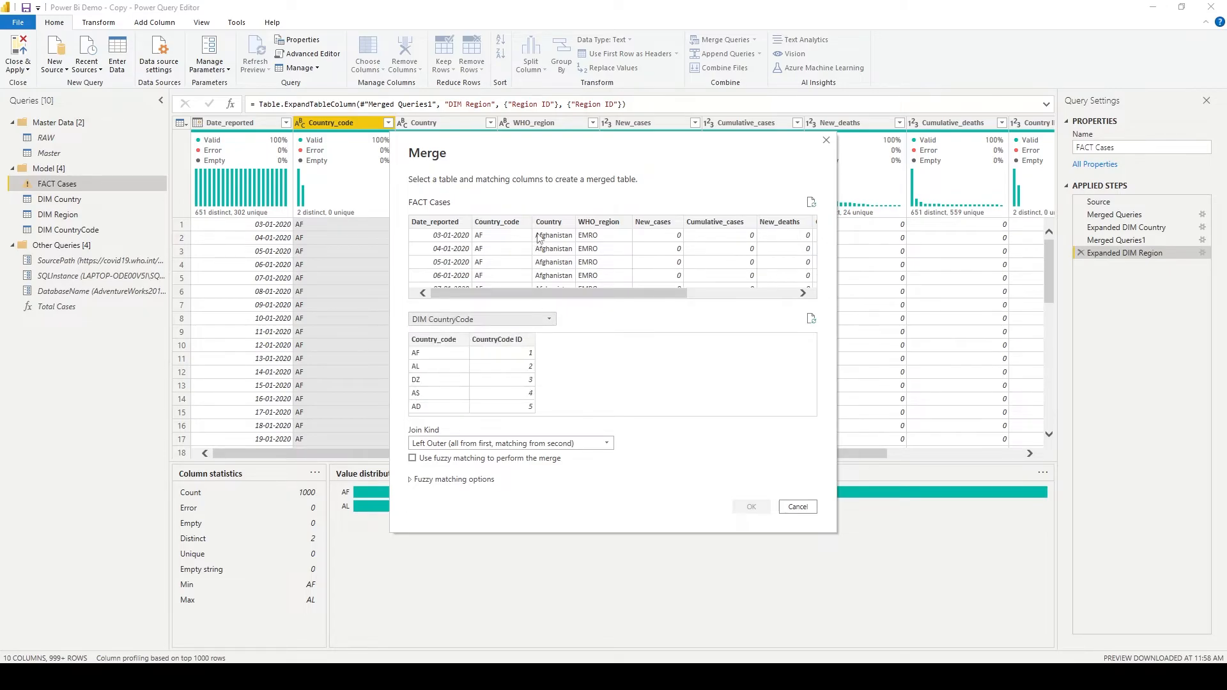
click(511, 227)
click(441, 339)
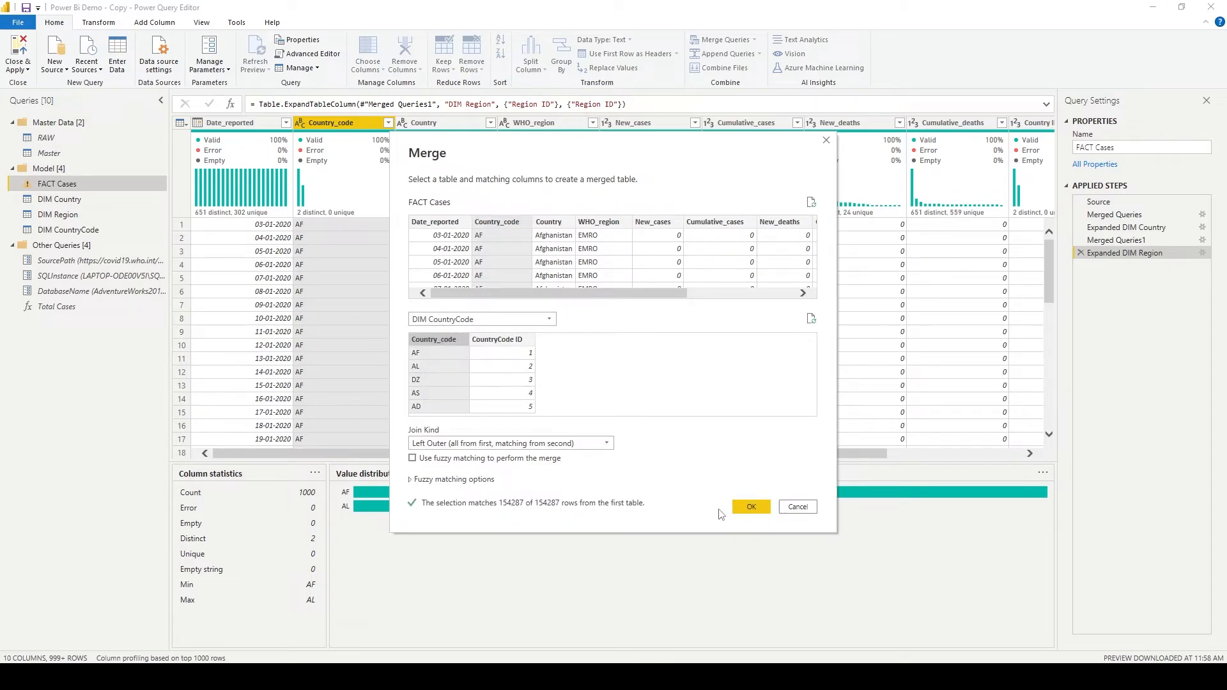
click(752, 507)
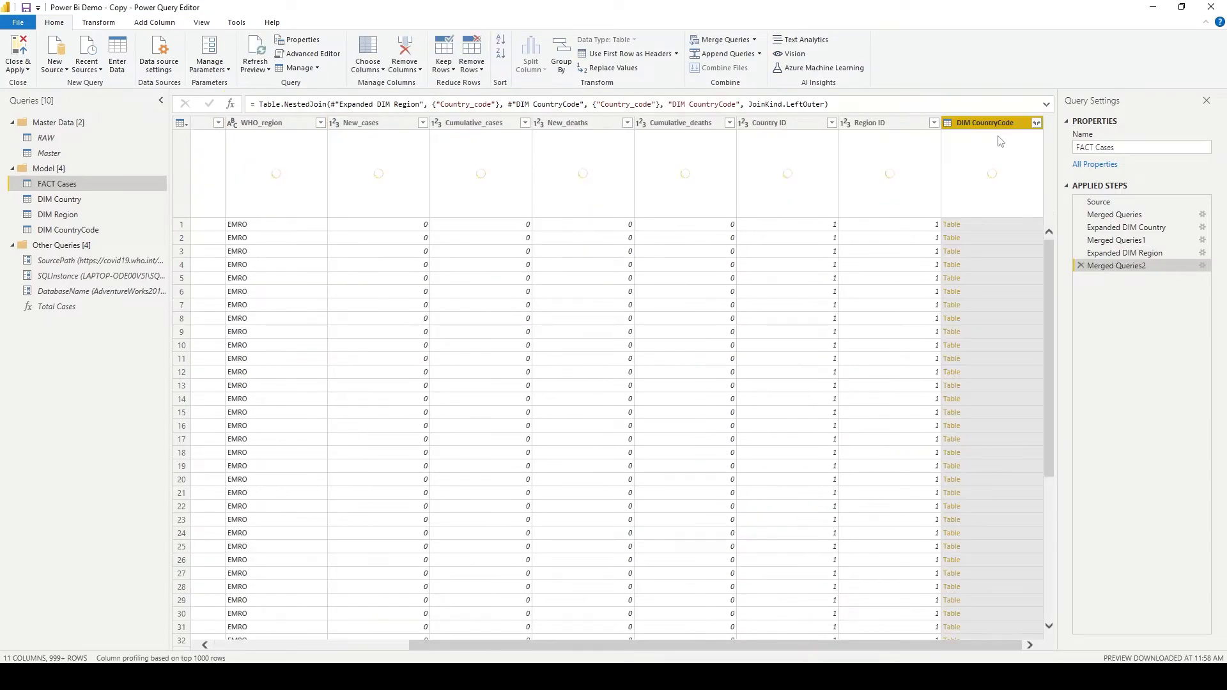
- Expand the merged DIM CountryCode column to only CountryCode ID, without the original column name as prefix
click(1036, 123)
click(884, 188)
click(850, 213)
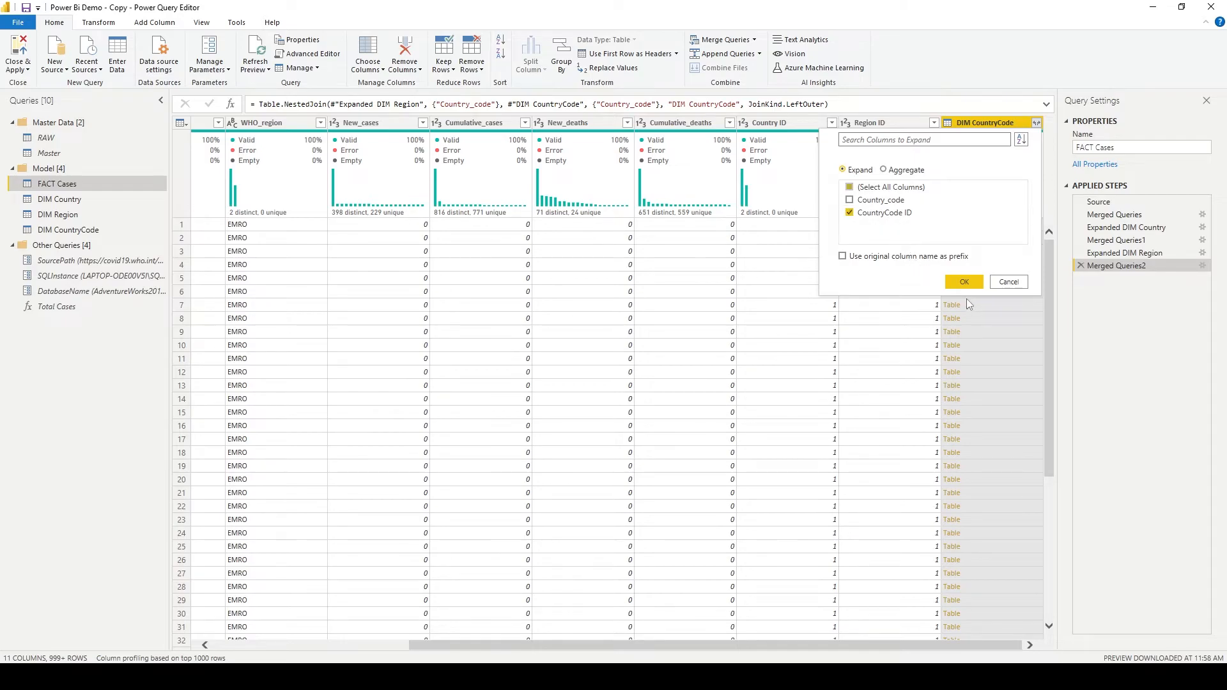
click(963, 284)
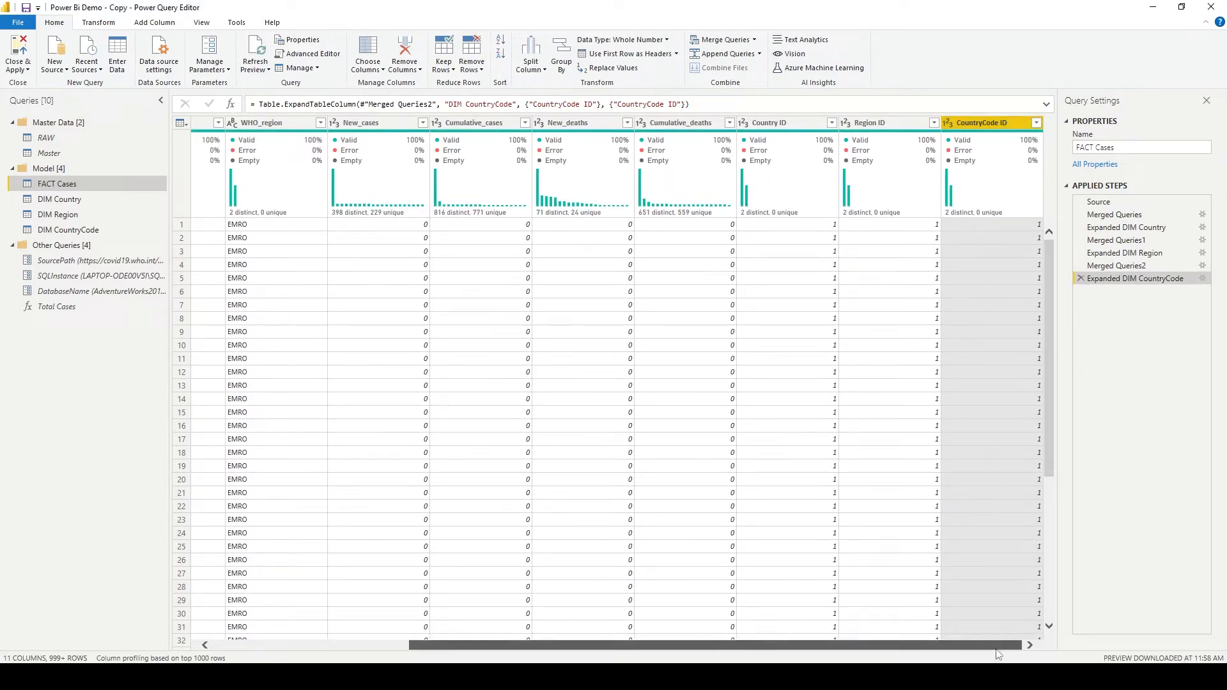
- Remove the Country_code, Country and WHO_region columns from FACT Cases
drag(977, 650, 781, 647)
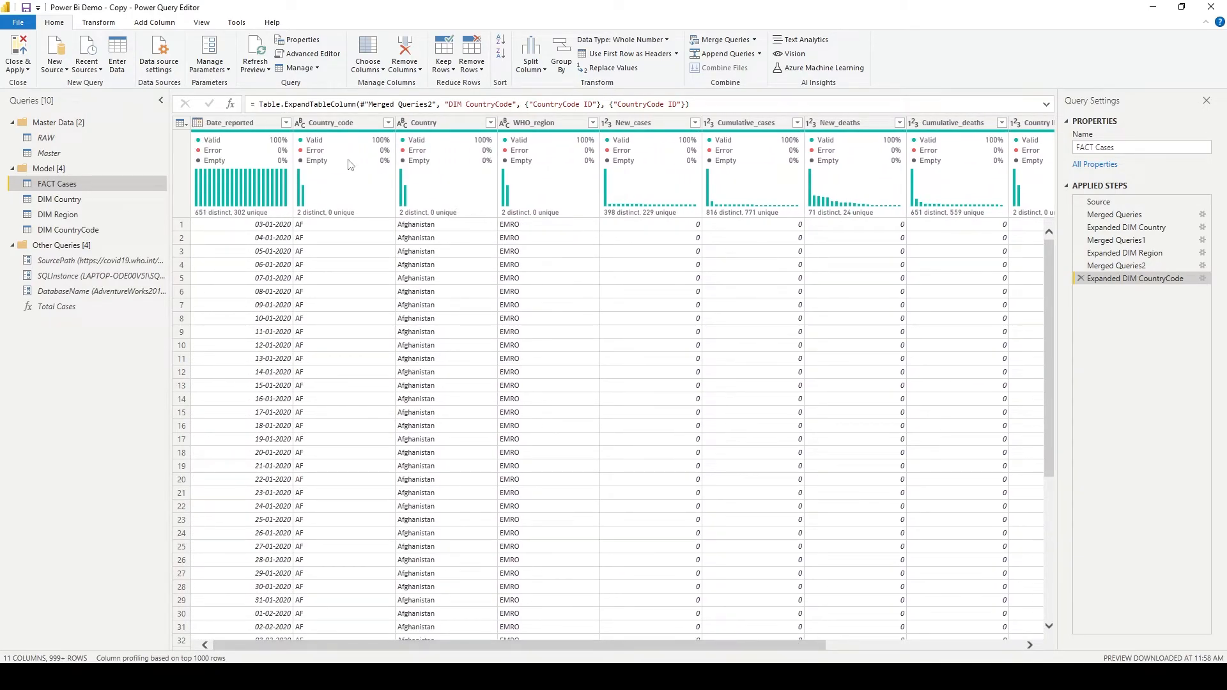
click(340, 127)
shift+click(535, 127)
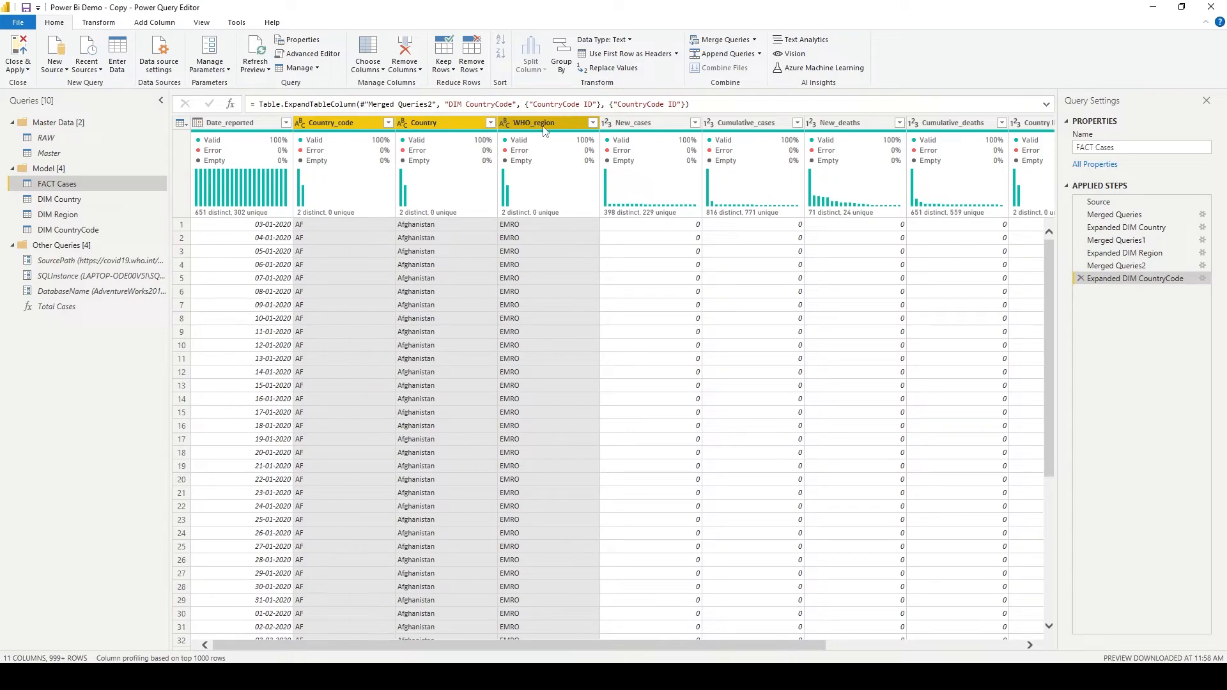
right_click(364, 124)
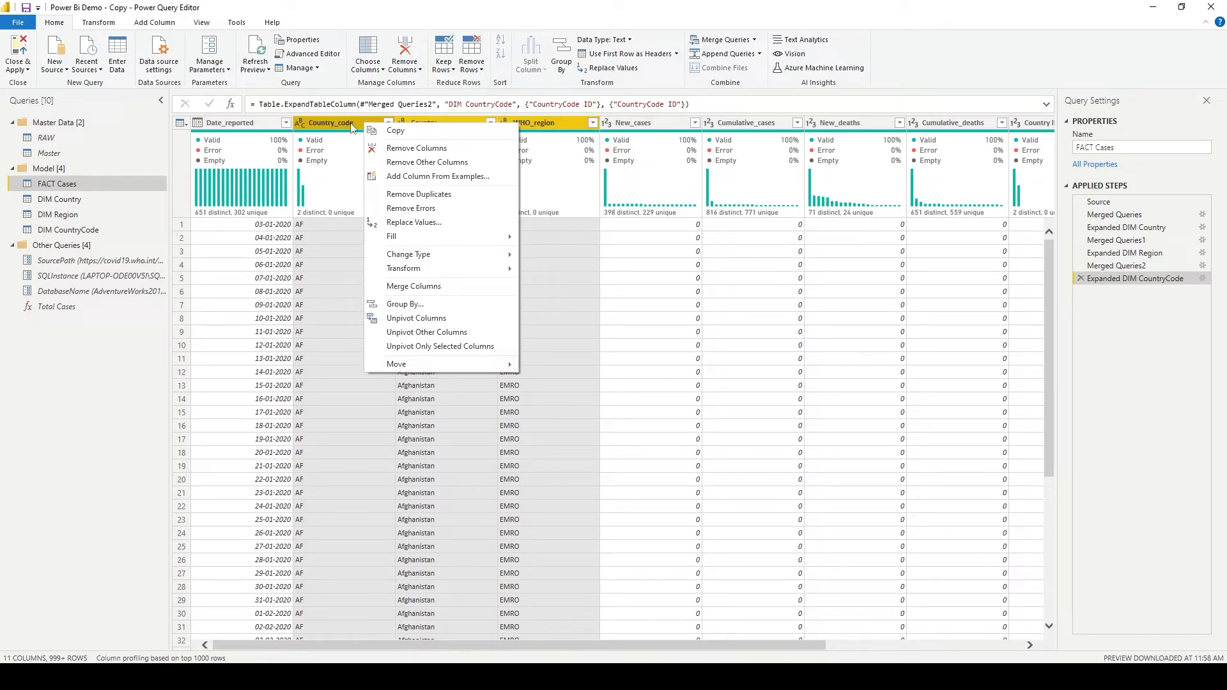
click(397, 150)
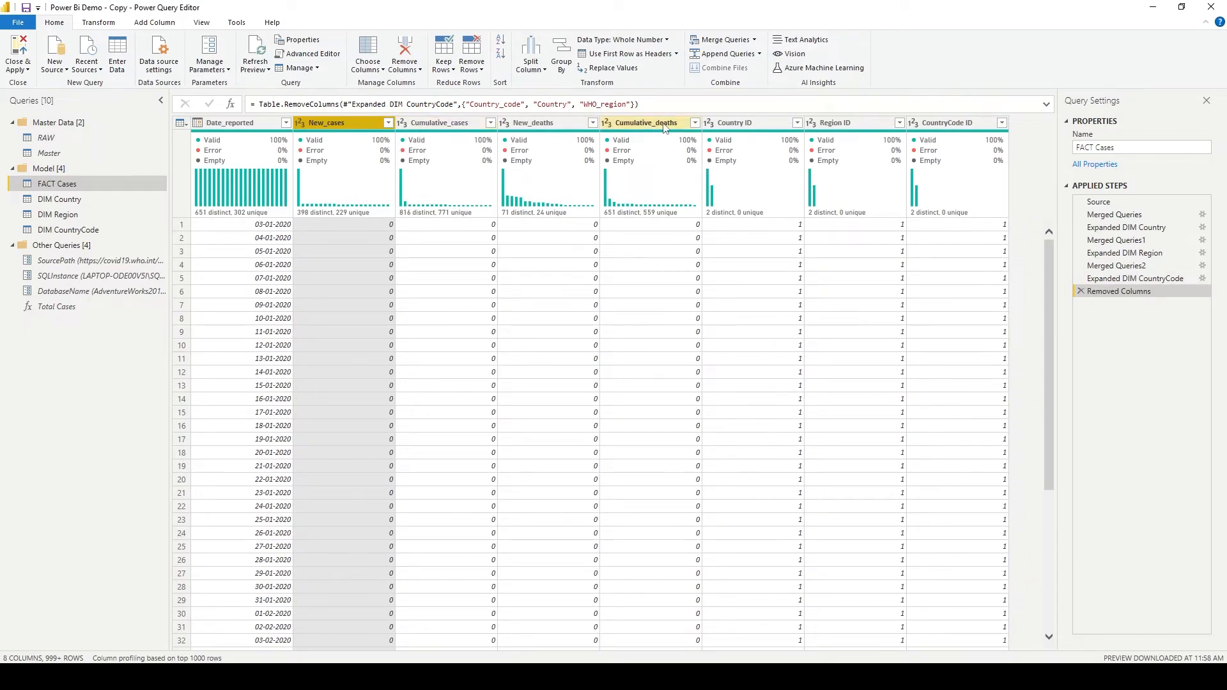
- Close and apply the query edits, and relate DIM Country to FACT Cases on Country ID in the model diagram
mouse_move(532, 157)
click(24, 52)
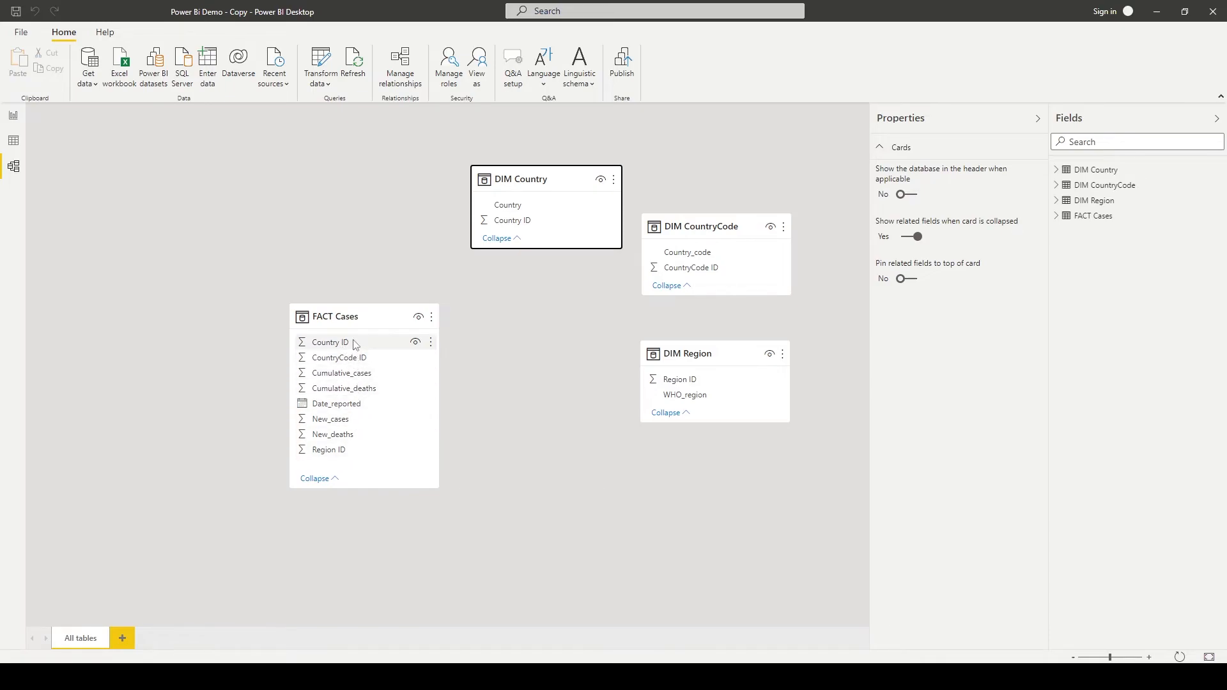
drag(368, 308, 363, 262)
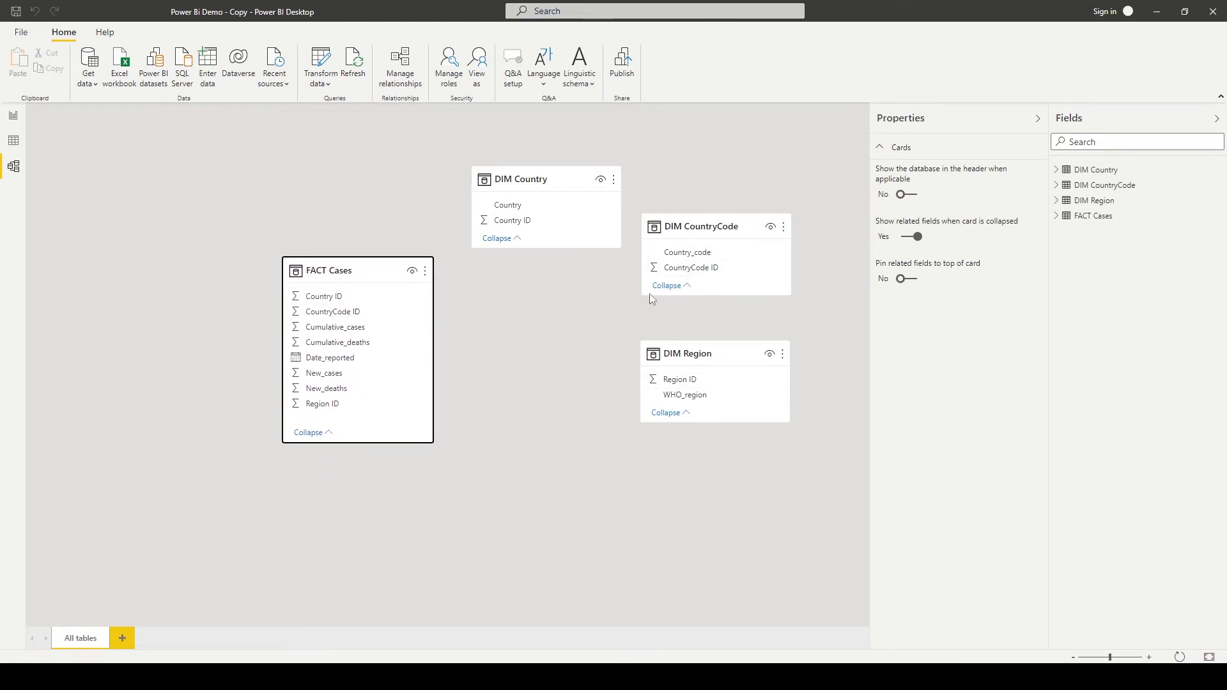
drag(513, 222, 321, 302)
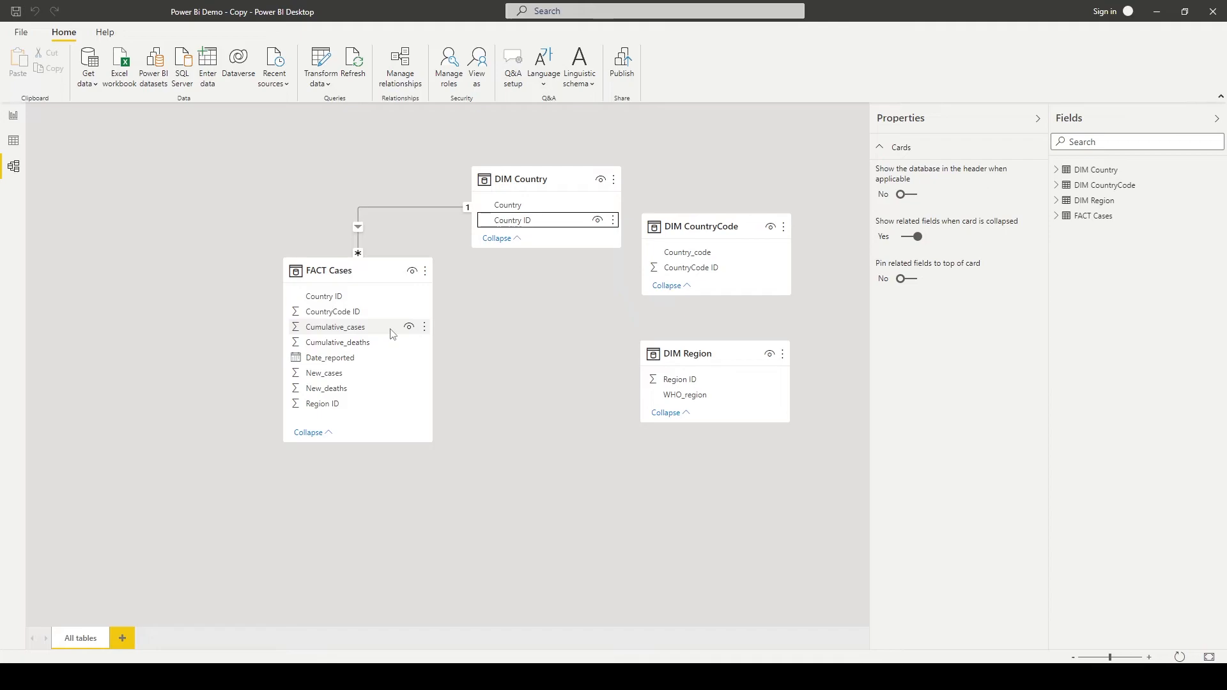
- Set up a new managed relationship from FACT Cases to DIM CountryCode on their CountryCode ID columns
click(393, 79)
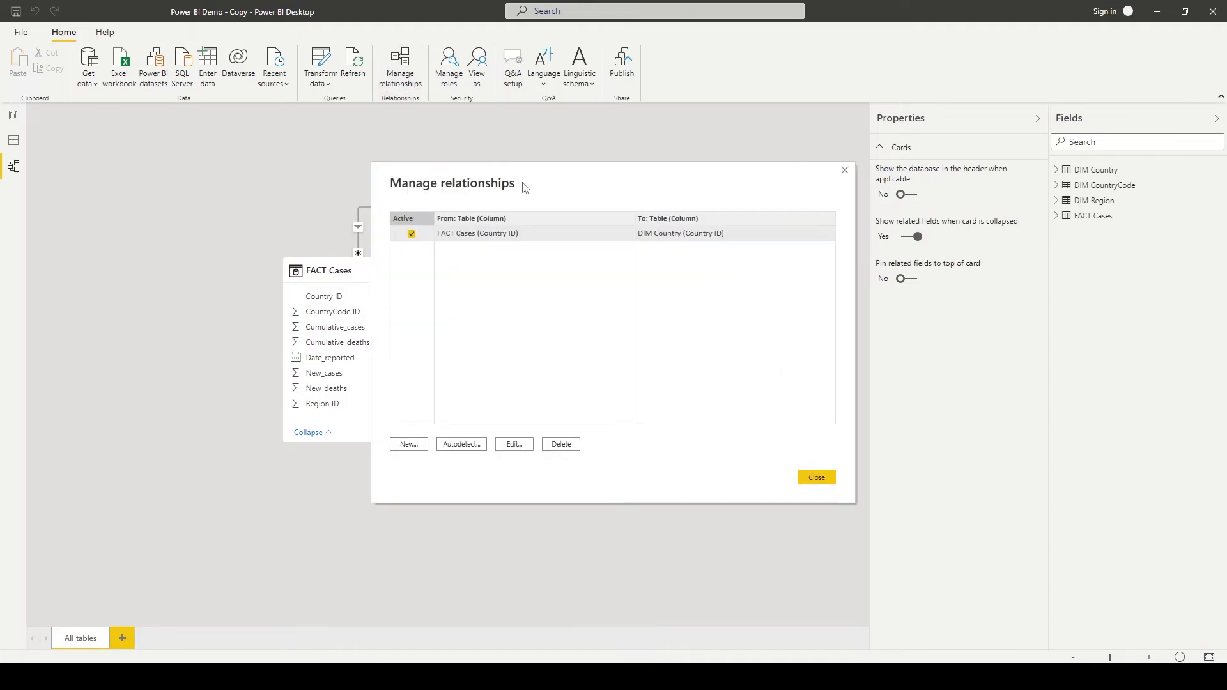
drag(525, 186, 935, 187)
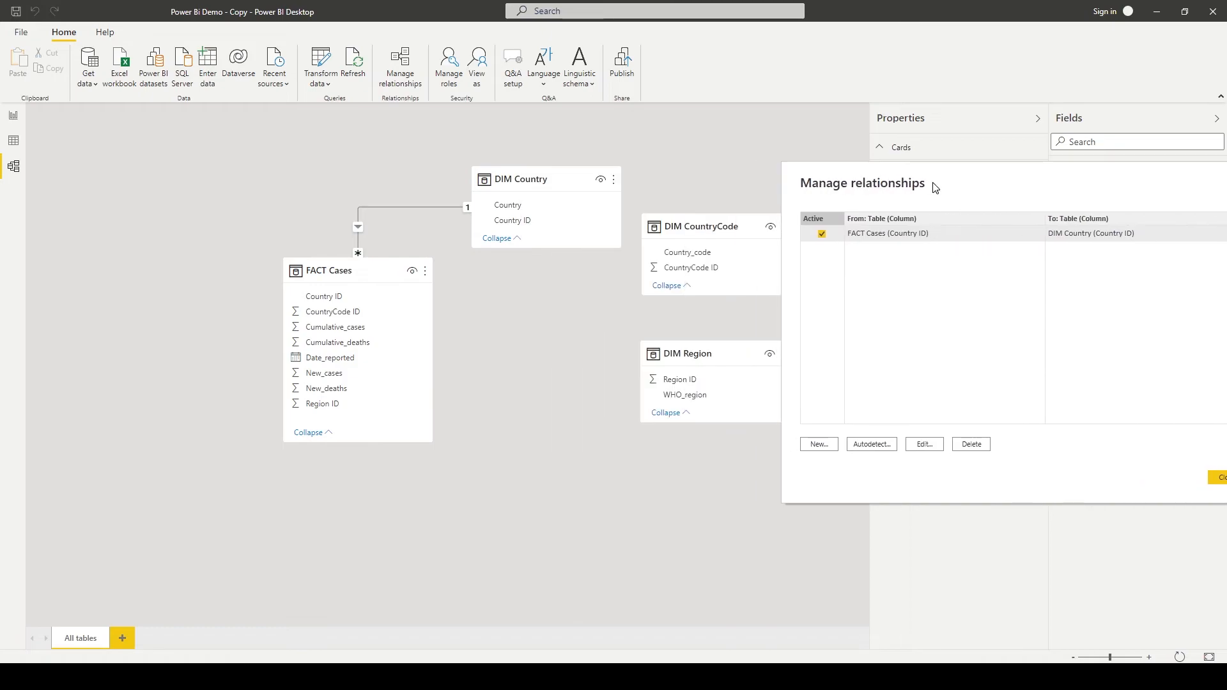
click(820, 447)
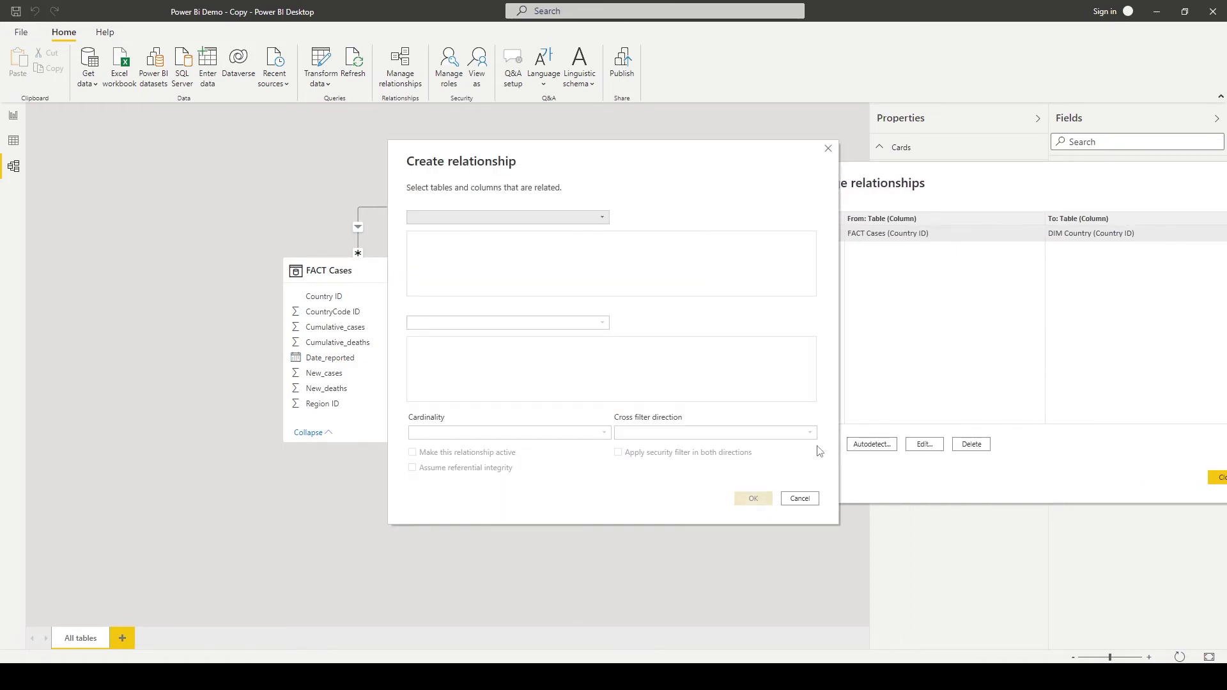
click(599, 219)
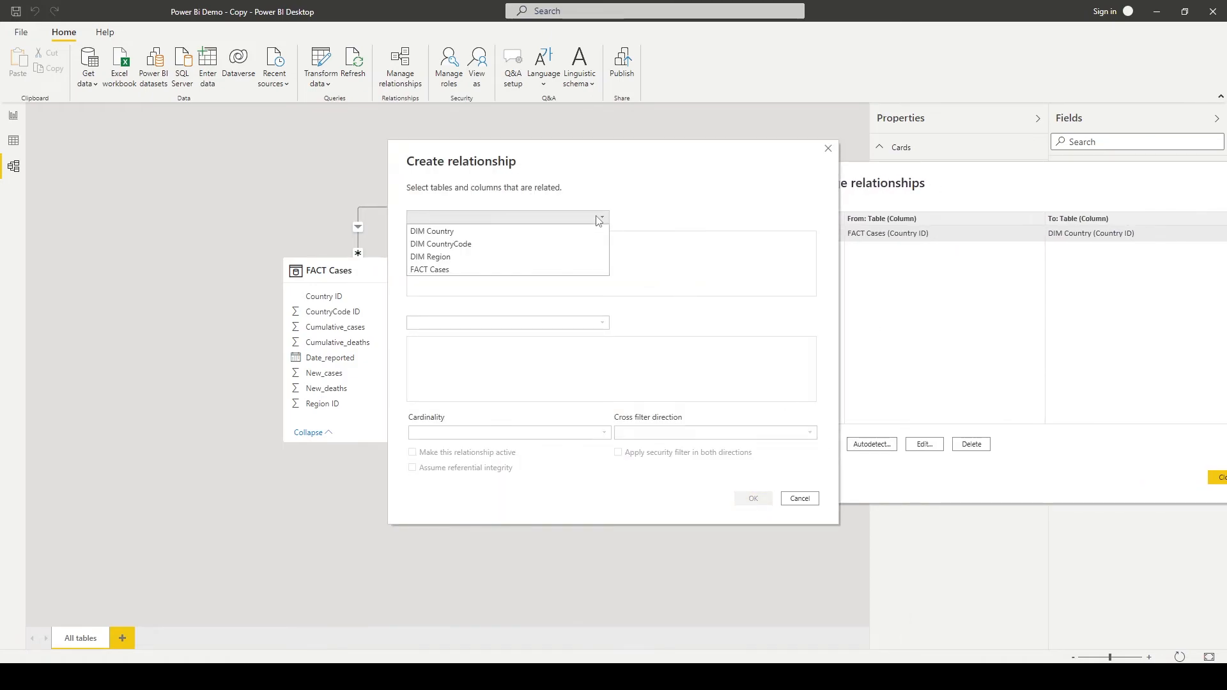
click(551, 269)
click(553, 321)
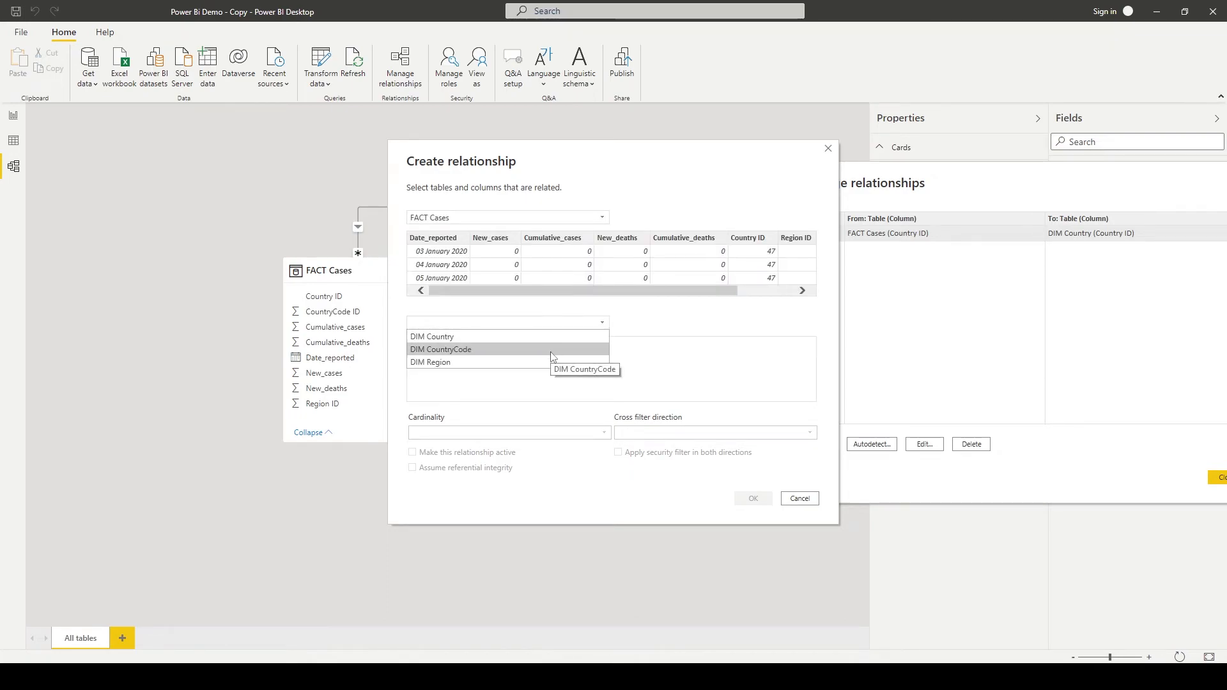
click(551, 350)
drag(529, 163, 616, 131)
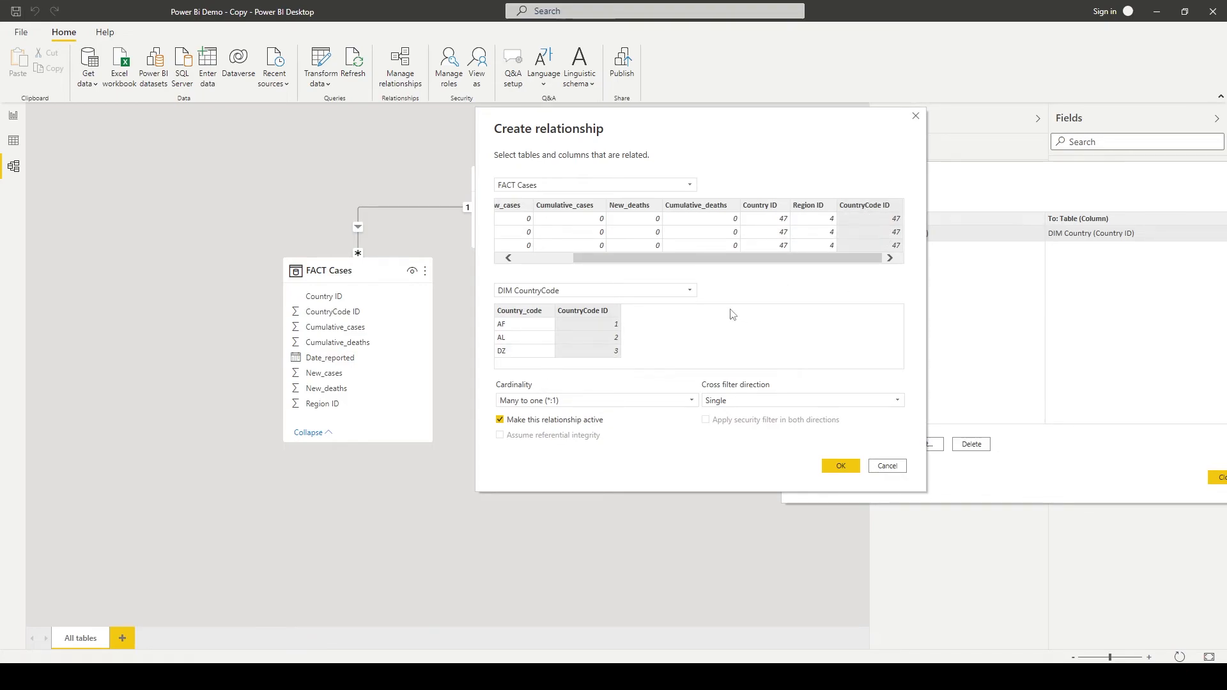
- Check the cardinality and cross filter options, keeping Many to one and Single, and create the CountryCode ID relationship as inactive
click(574, 401)
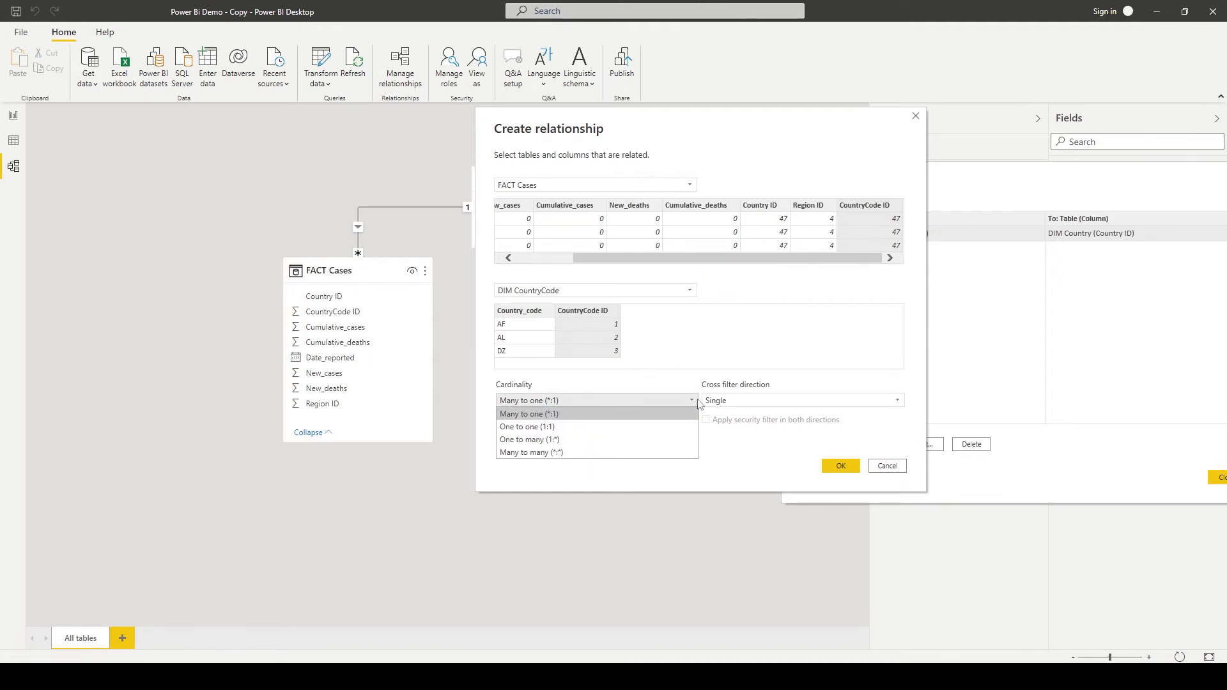
click(778, 402)
click(793, 385)
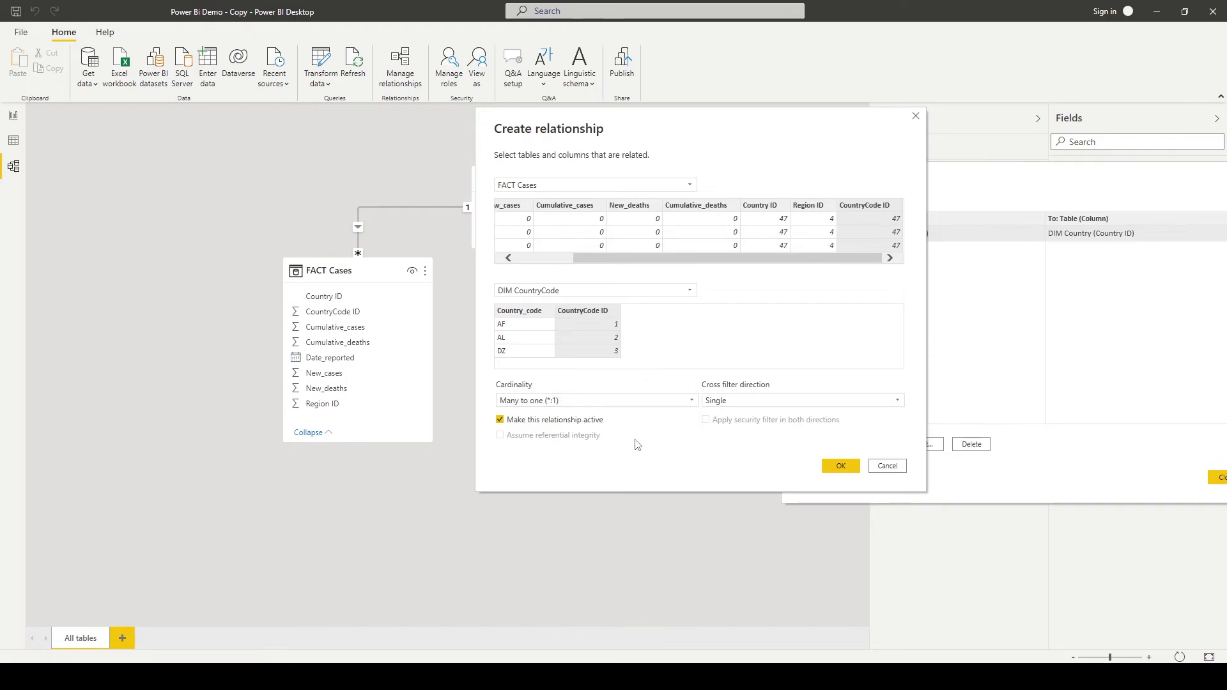
click(594, 423)
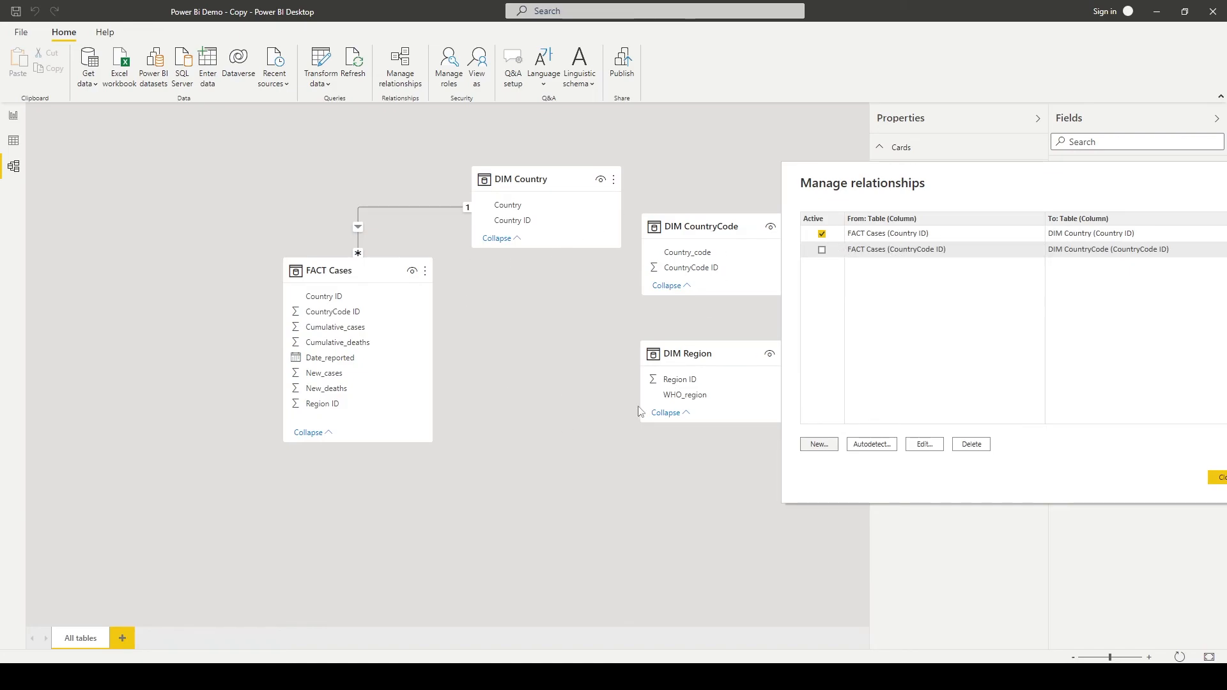
- Activate the relationship between FACT Cases and DIM CountryCode, and close the relationship manager
click(822, 250)
drag(1033, 182, 767, 227)
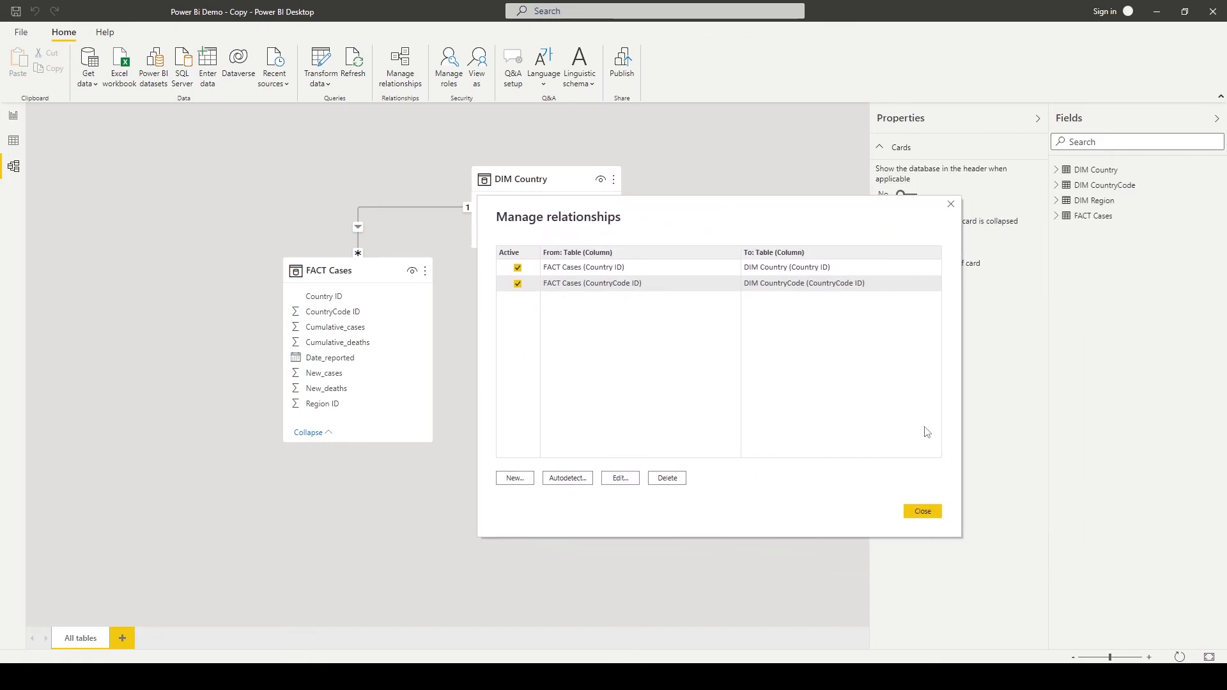
click(922, 512)
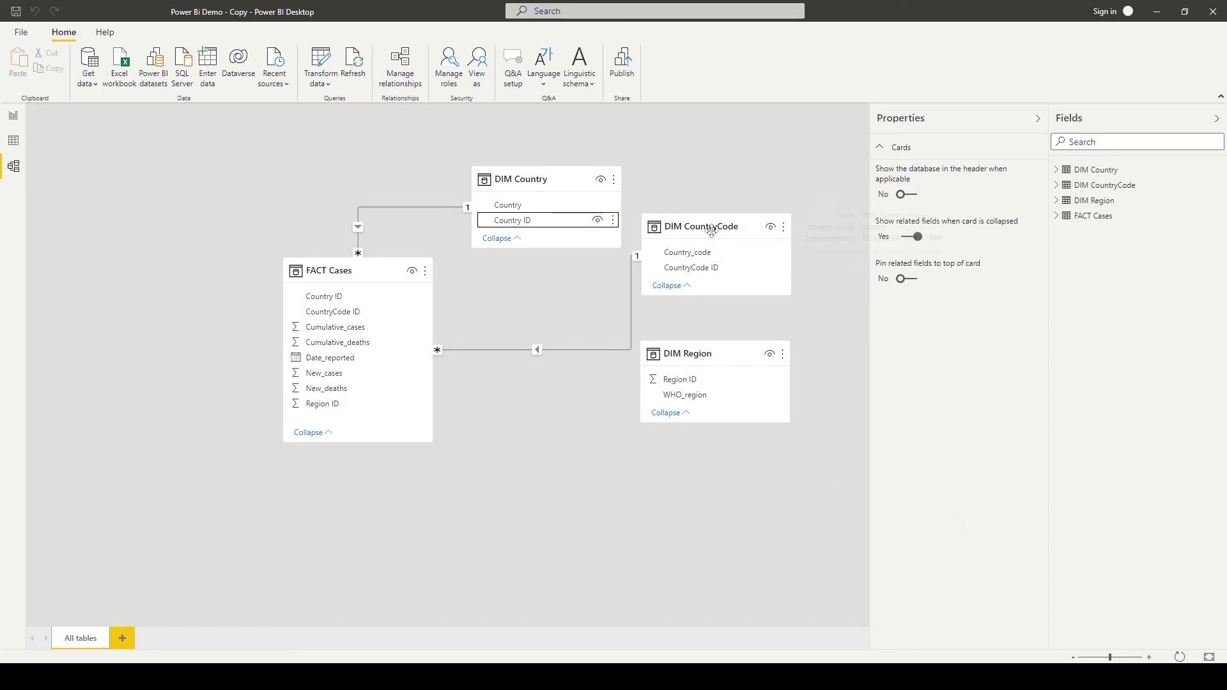
- Relate DIM Region to FACT Cases on Region ID, and set that relationship to inactive
drag(700, 356, 711, 412)
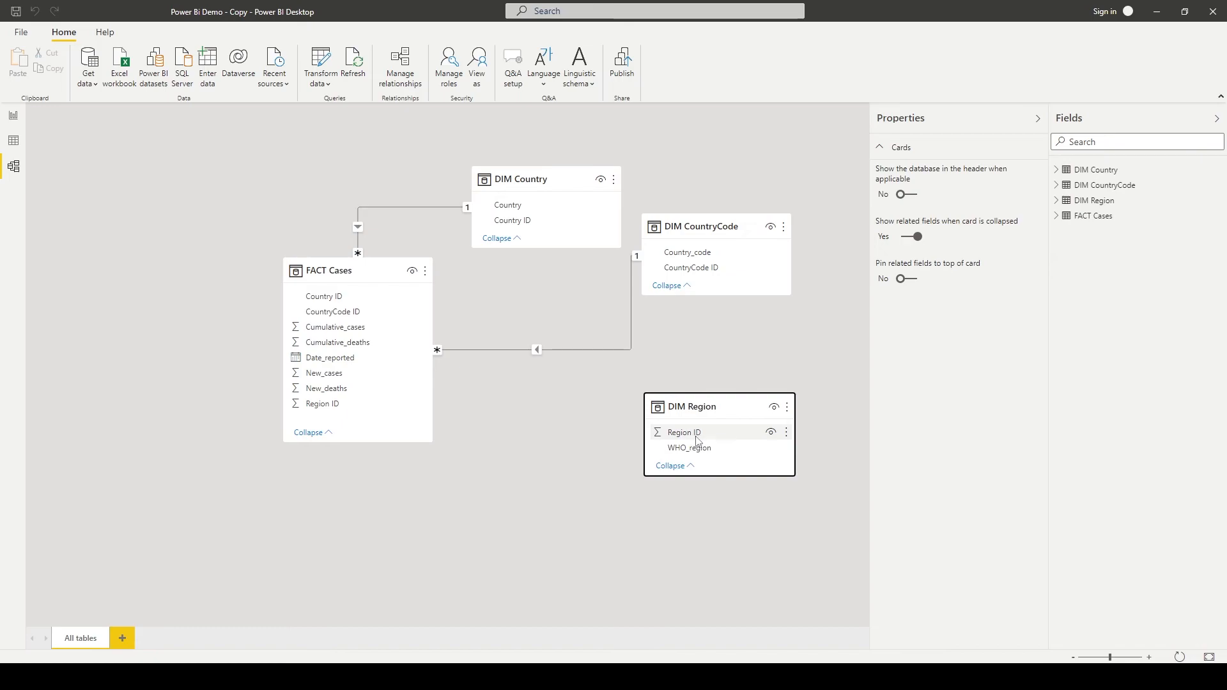
drag(700, 436, 355, 405)
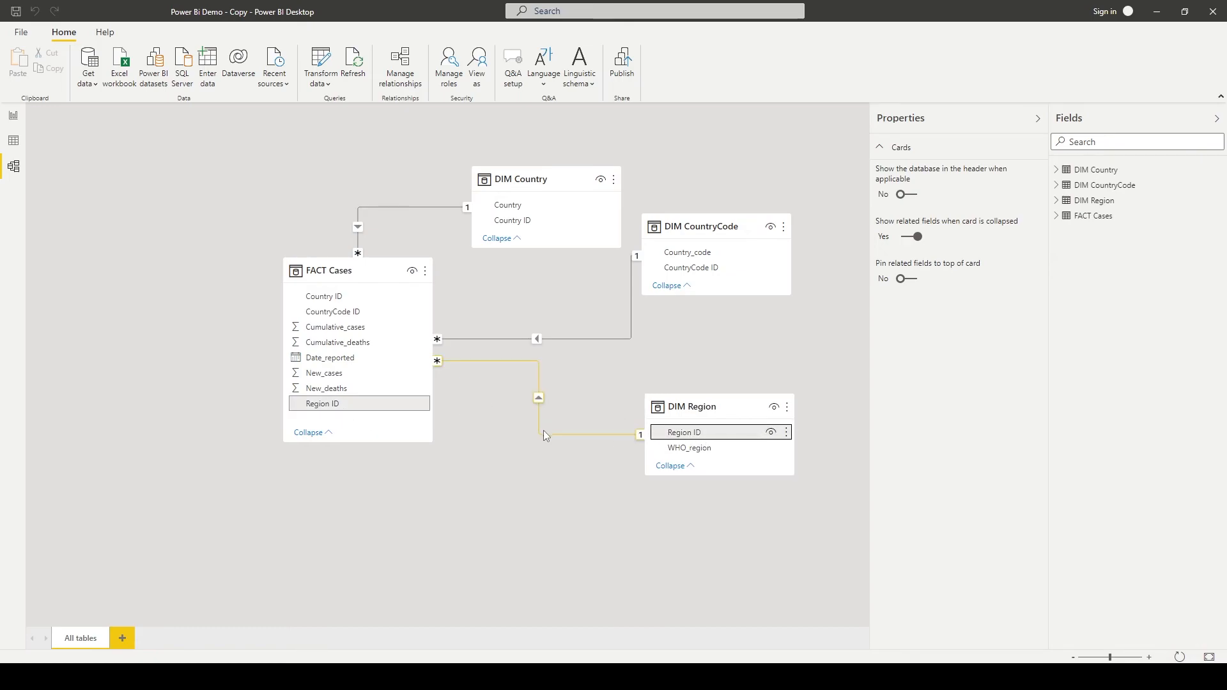
right_click(546, 432)
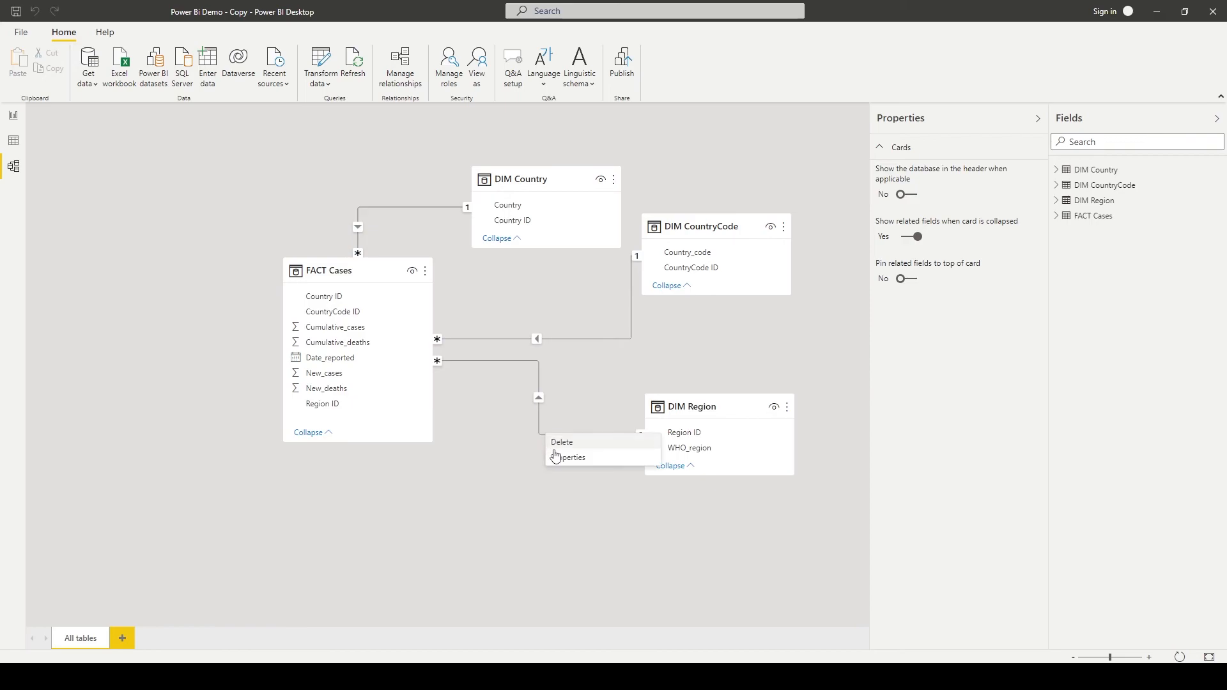
click(565, 459)
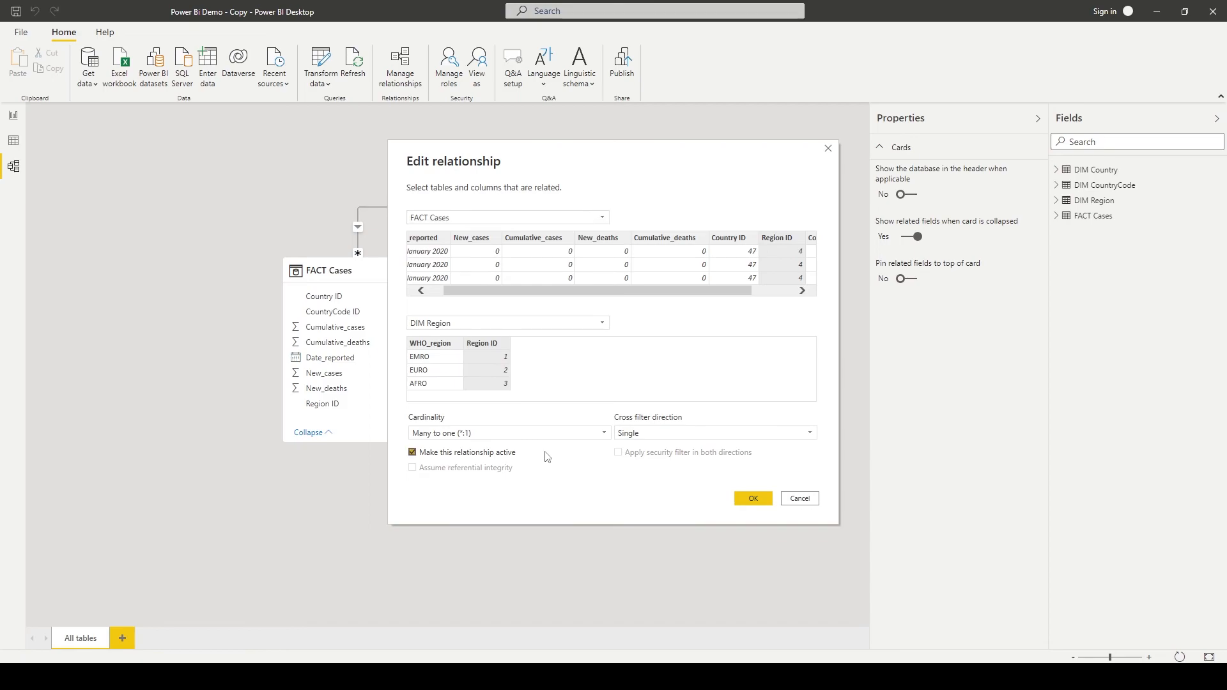
click(755, 500)
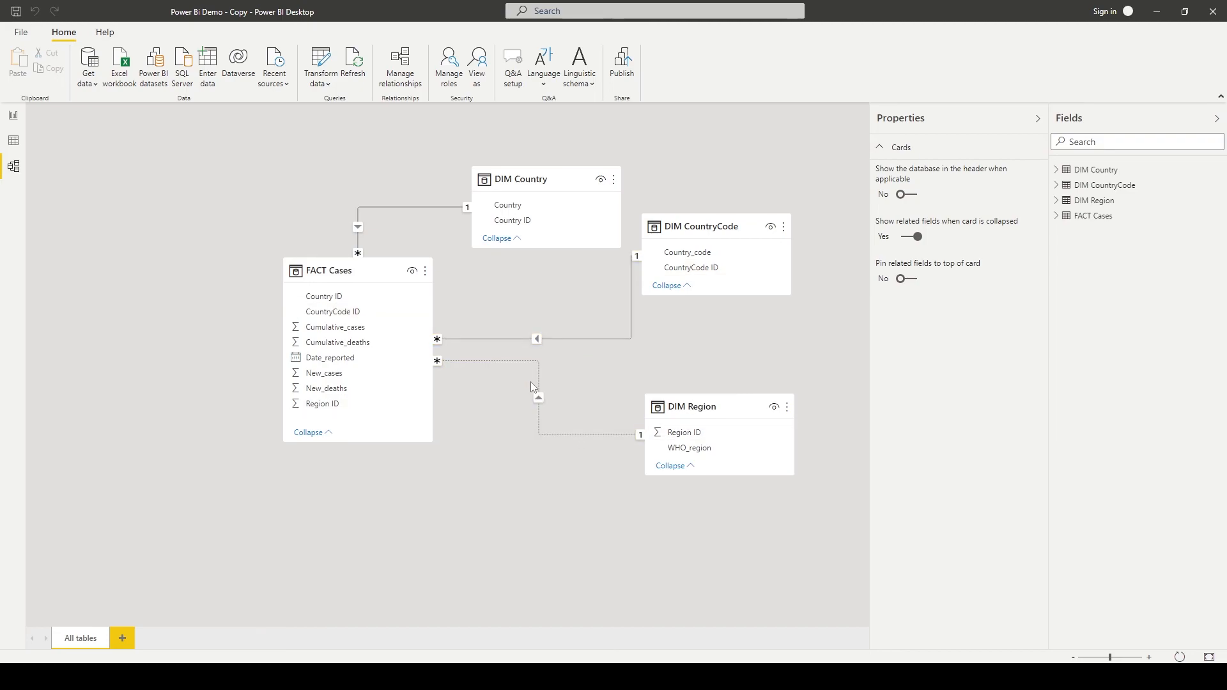
- Make the Region ID relationship between FACT Cases and DIM Region active, keeping Many to one cardinality and Single cross filter direction
click(565, 439)
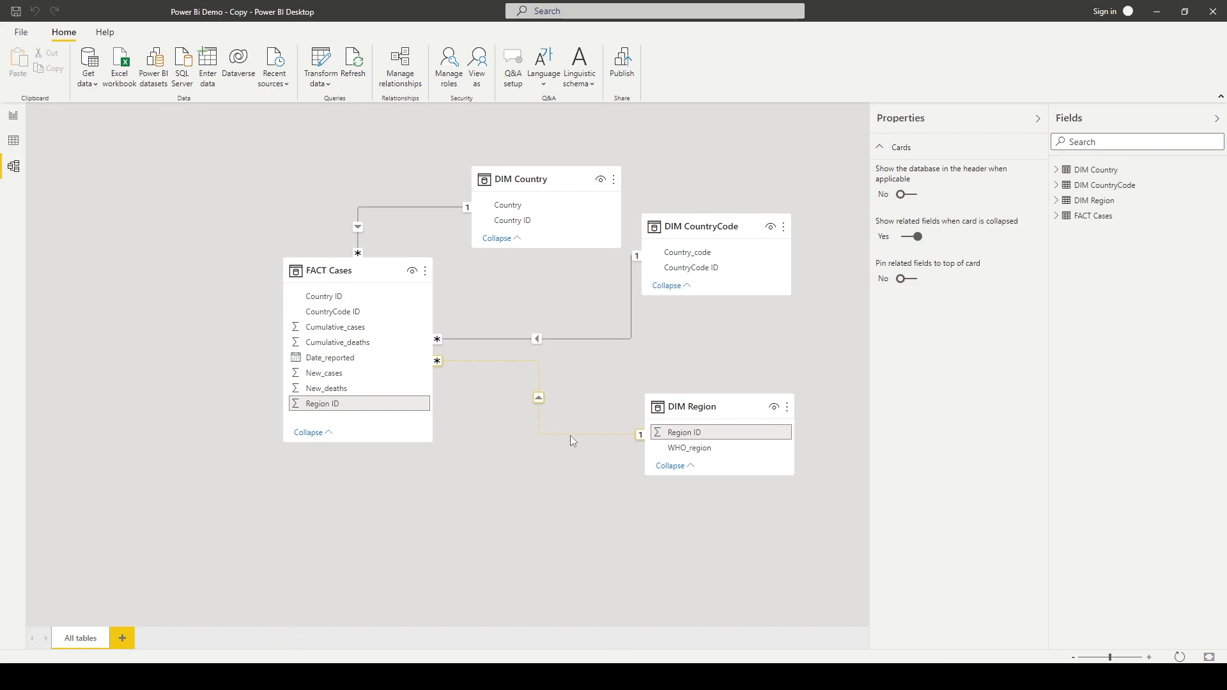
right_click(570, 435)
click(588, 462)
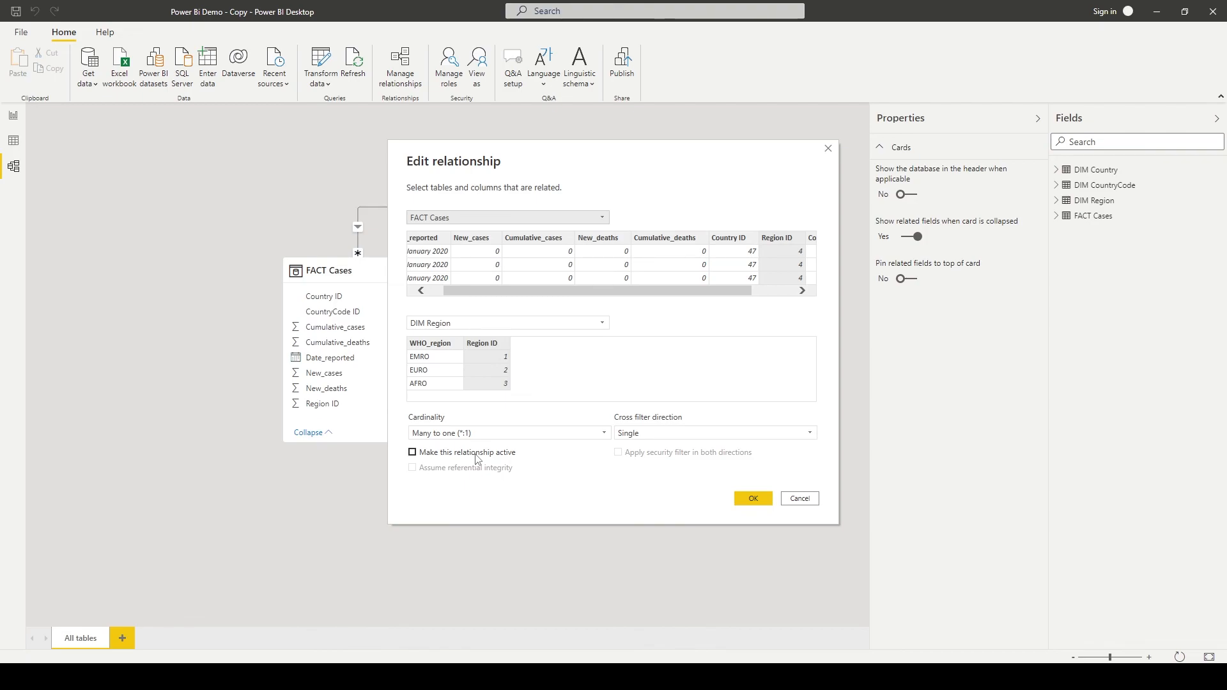
click(476, 455)
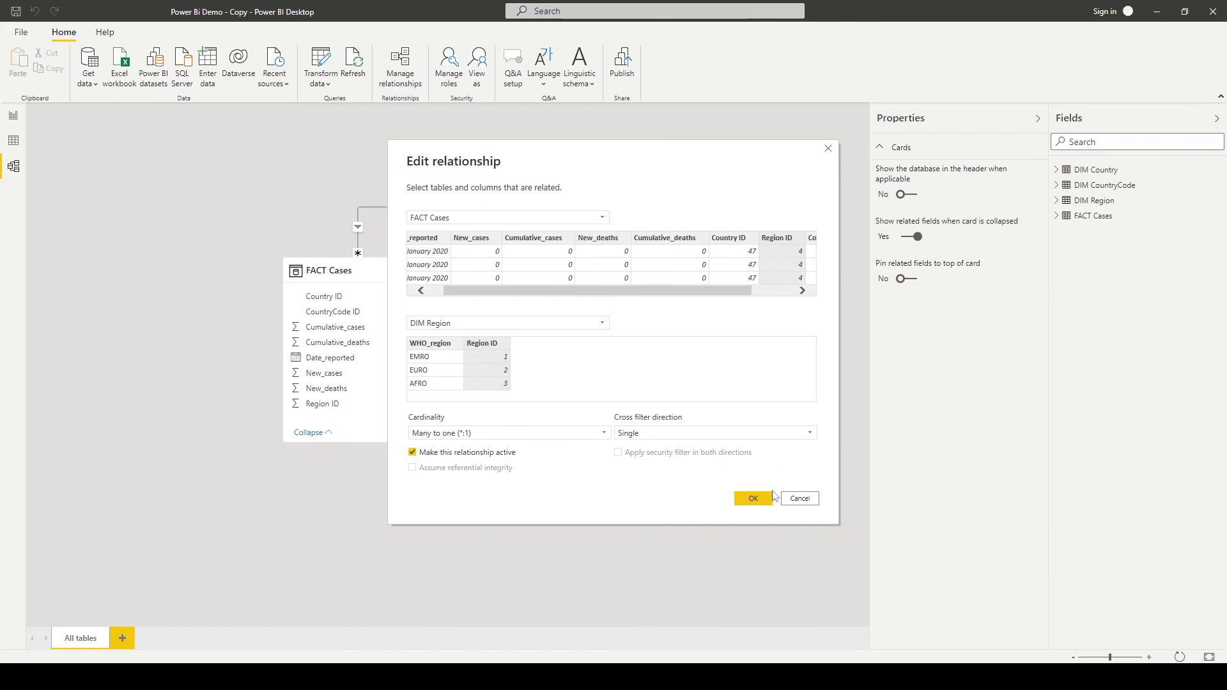
drag(594, 162, 761, 173)
click(925, 515)
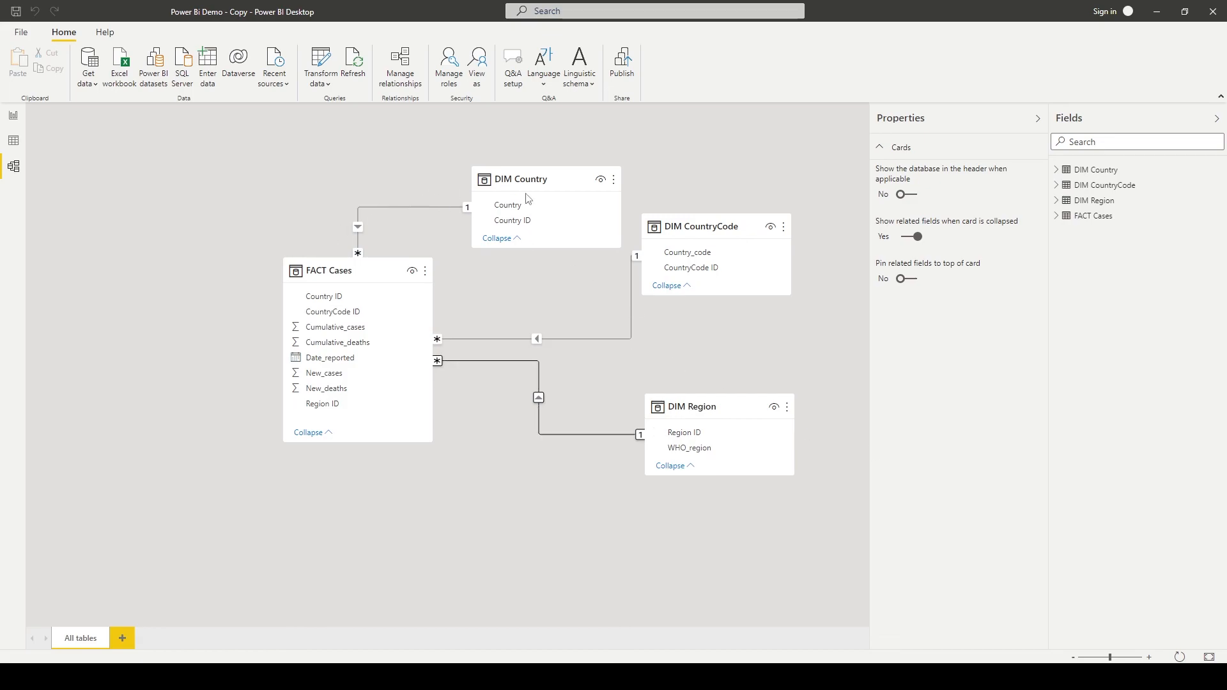
- Rearrange the model diagram: DIM Country up and left of FACT Cases, FACT Cases lower, and DIM CountryCode between FACT Cases and DIM Region, above both
drag(546, 189, 103, 154)
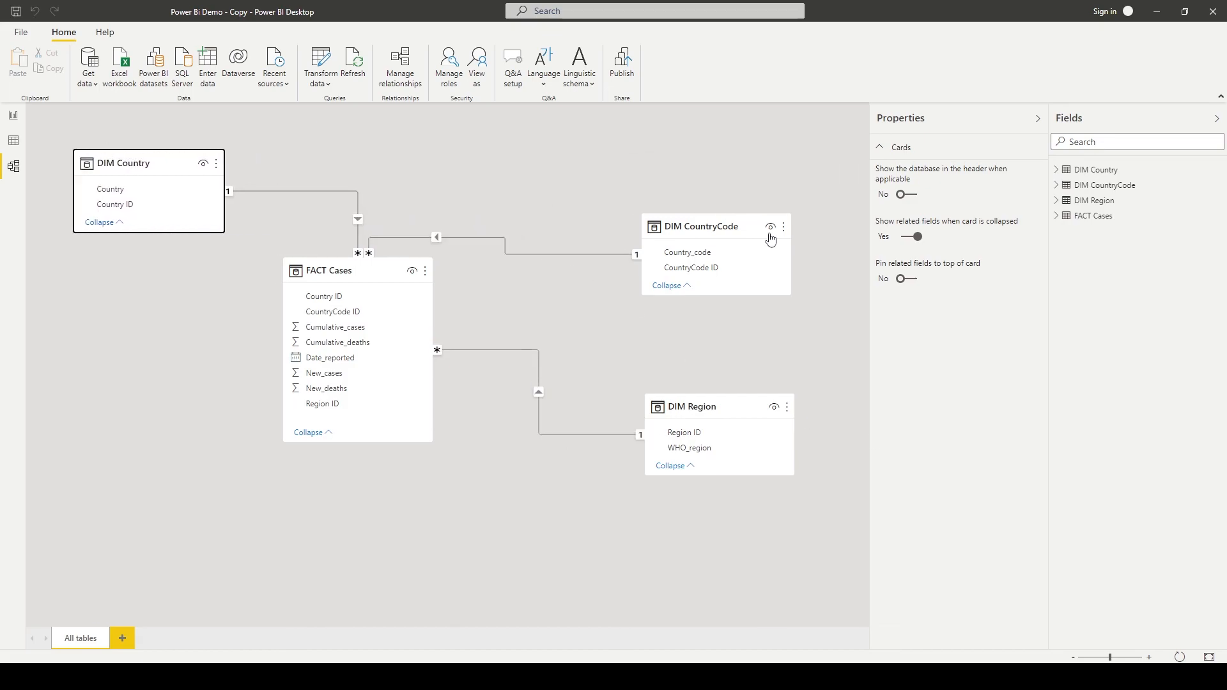
drag(734, 230, 739, 169)
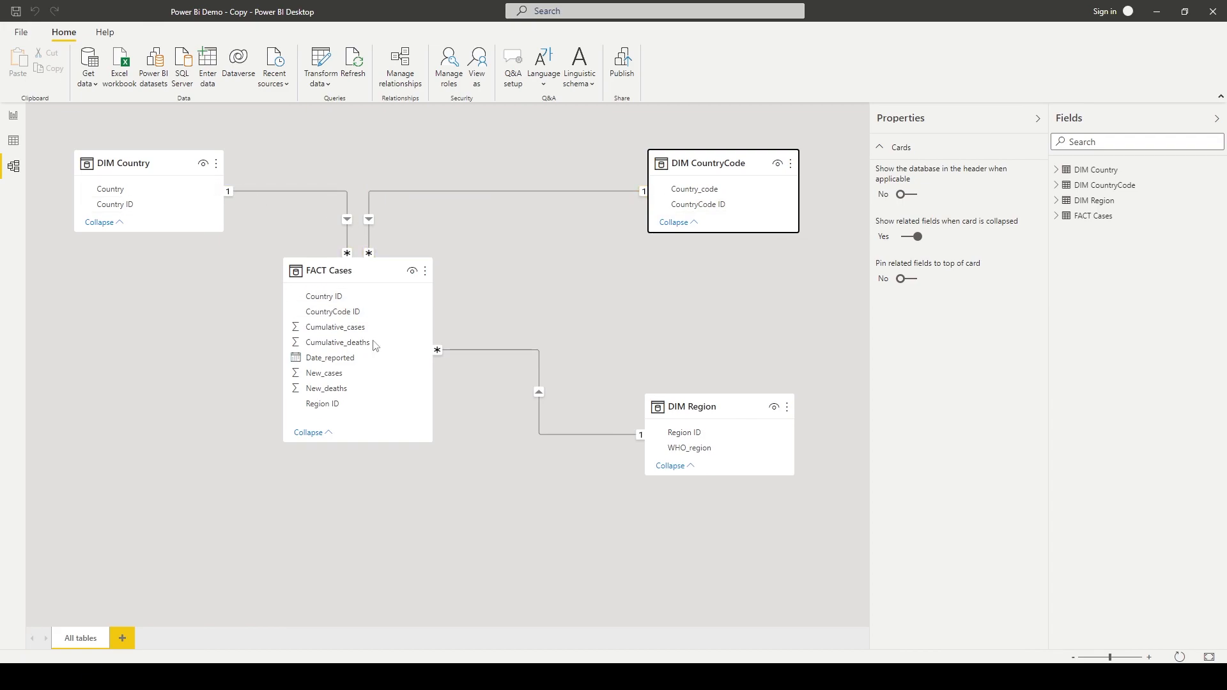
drag(367, 267, 378, 346)
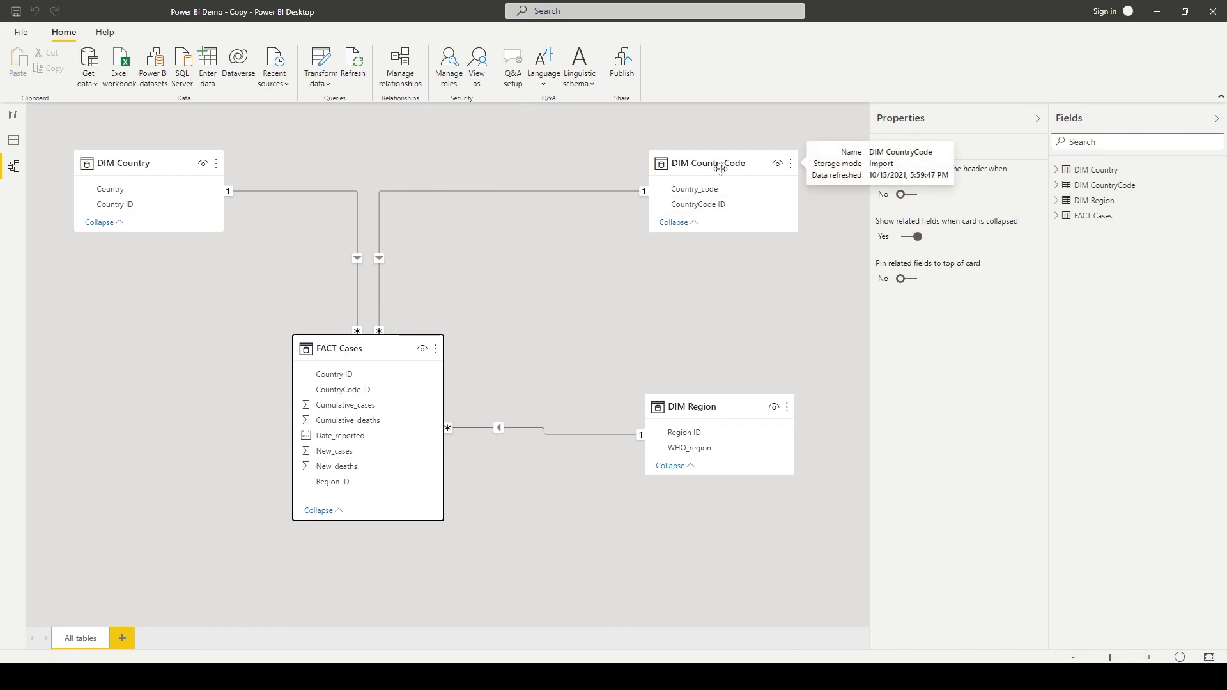
drag(721, 165, 620, 258)
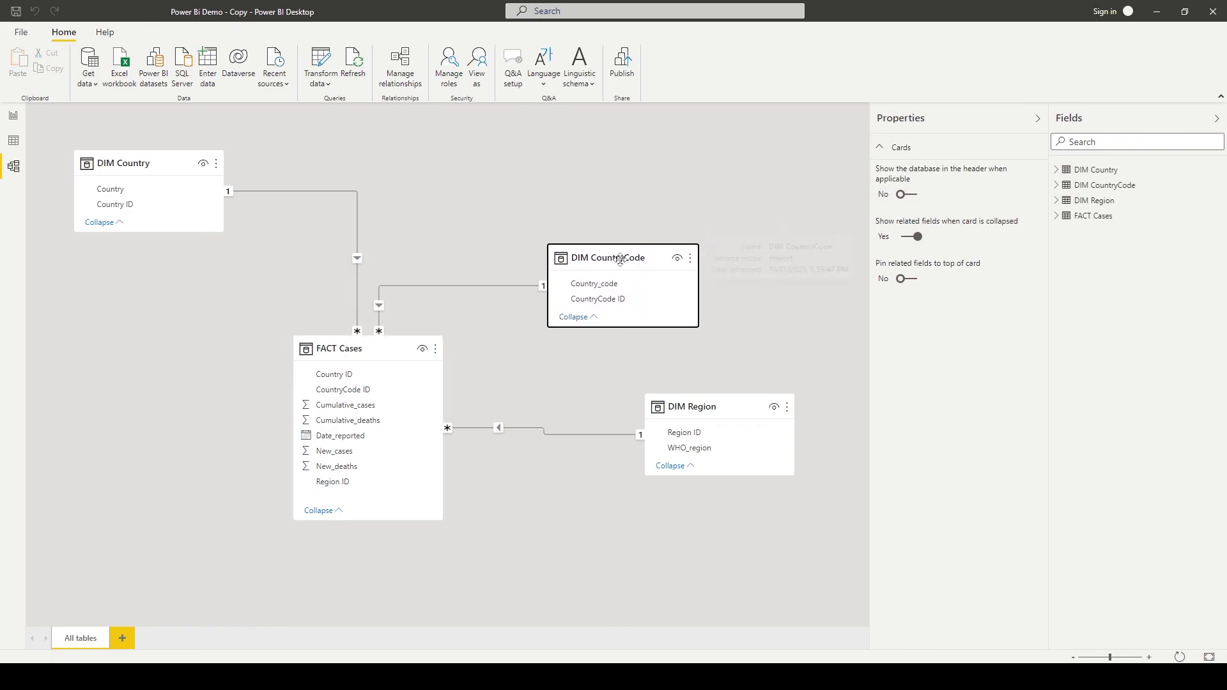